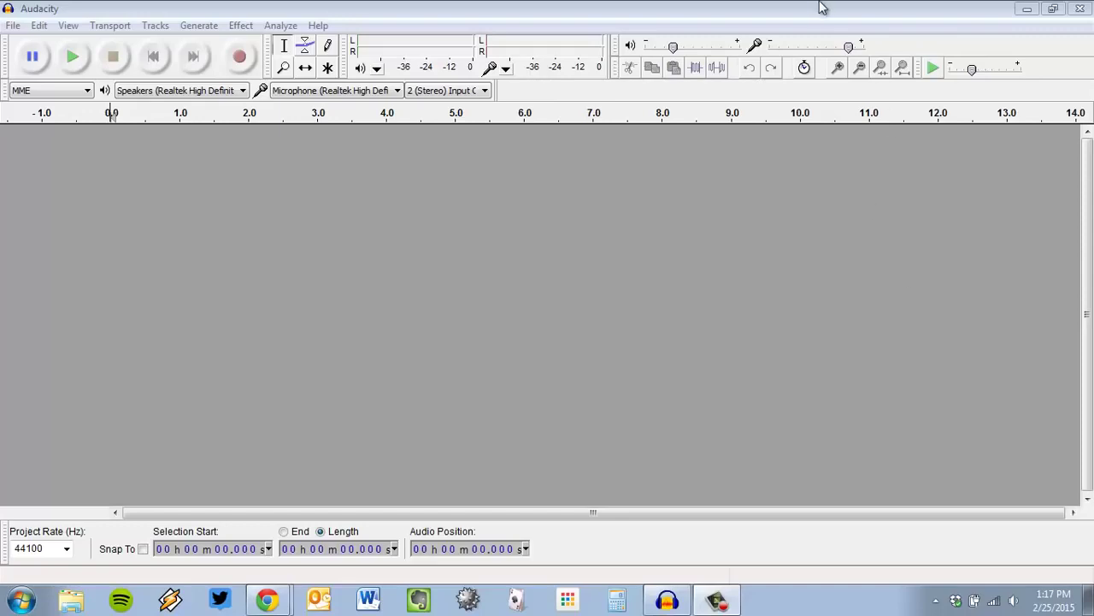
# - Check the mixing tutorial, then set Microphone (Yeti Stereo Microphone) as the recording input
pyautogui.click(268, 598)
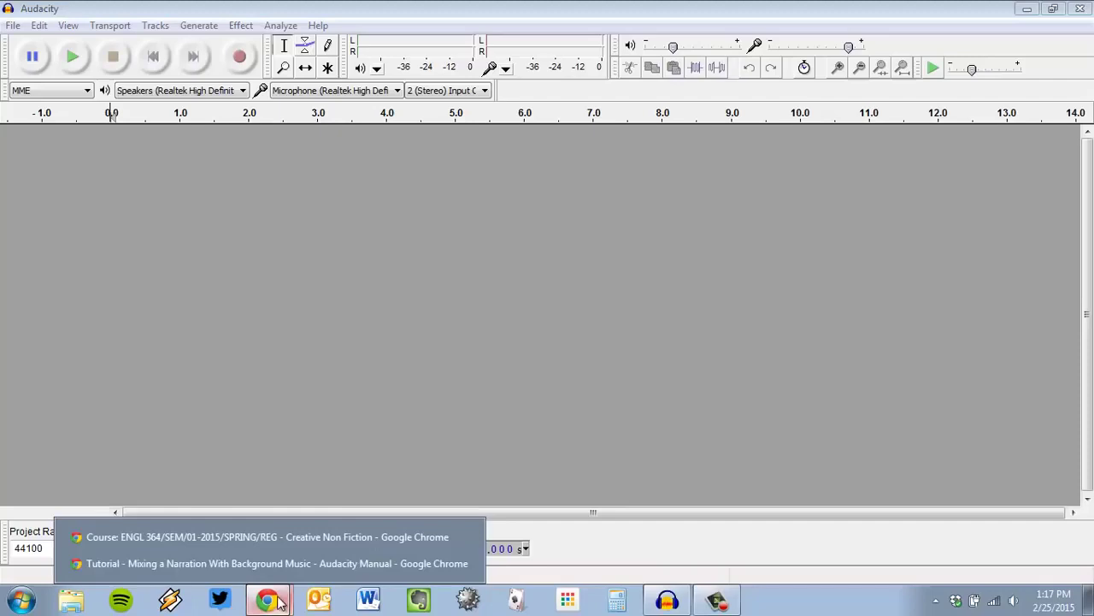
pyautogui.click(280, 564)
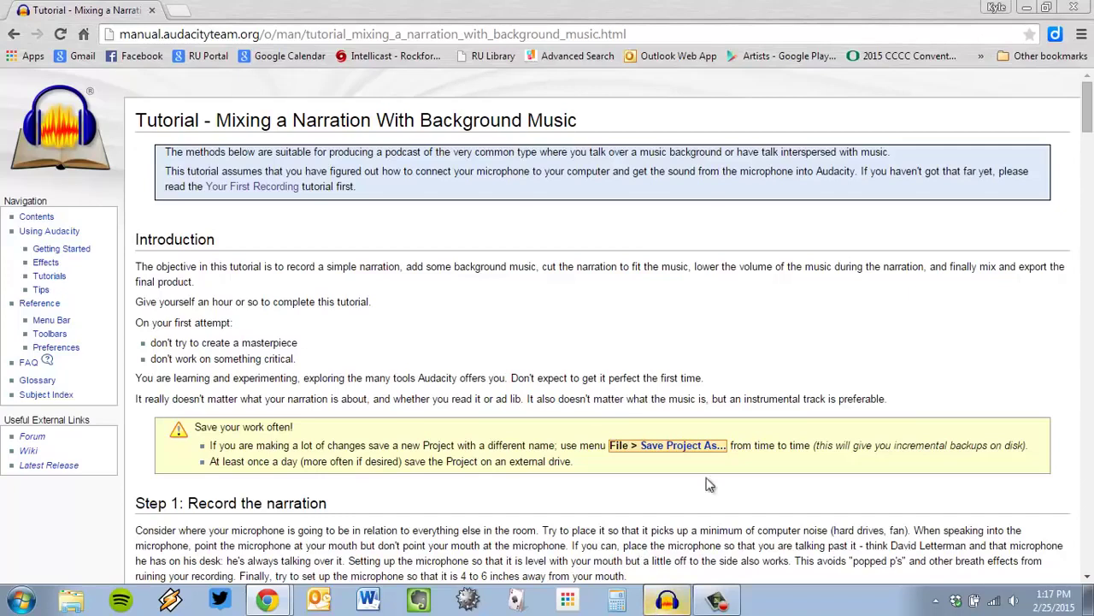
pyautogui.click(668, 601)
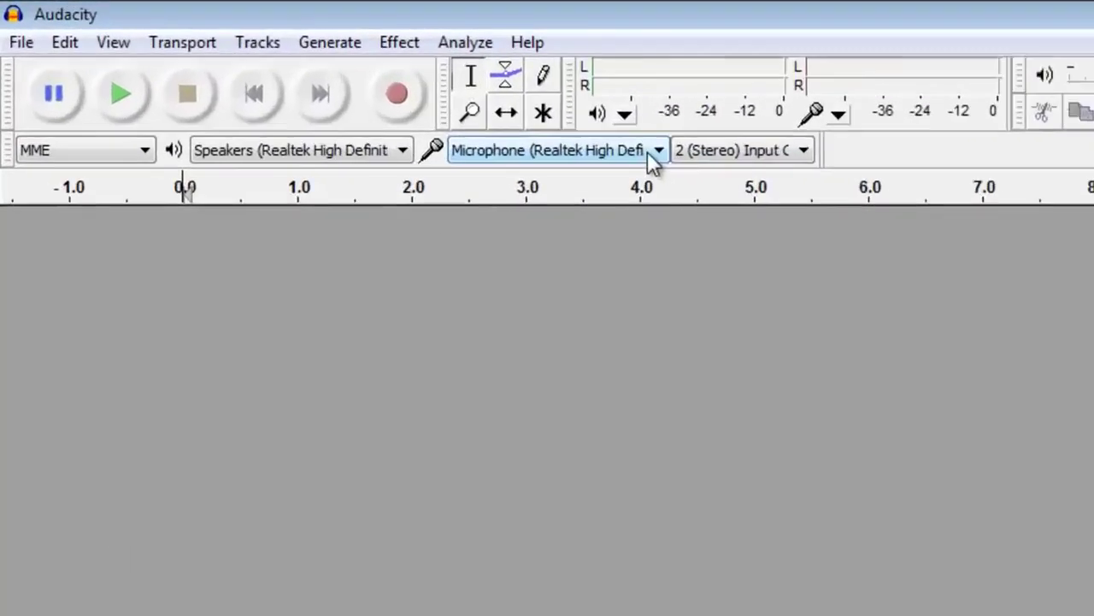
pyautogui.click(395, 91)
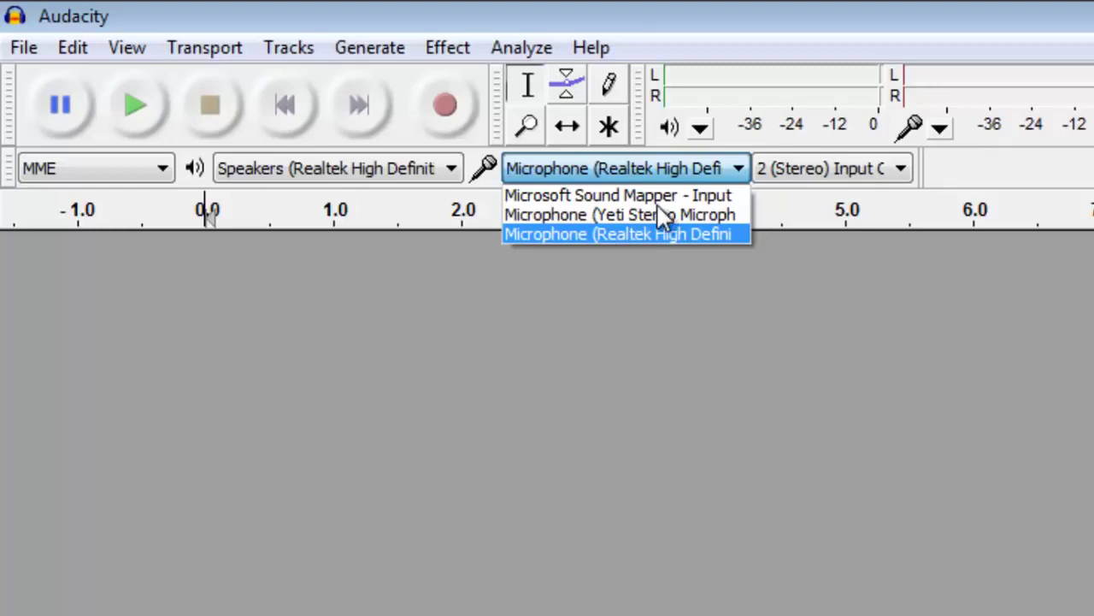
pyautogui.click(629, 214)
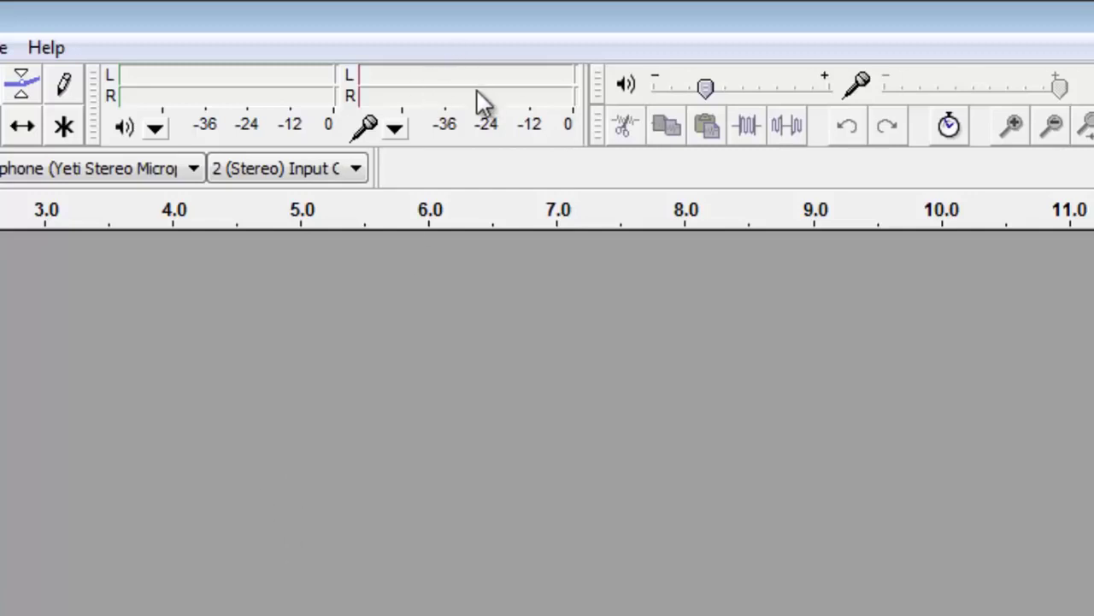
# - Start input monitoring so the Yeti microphone's level shows live on the recording meter
pyautogui.click(455, 96)
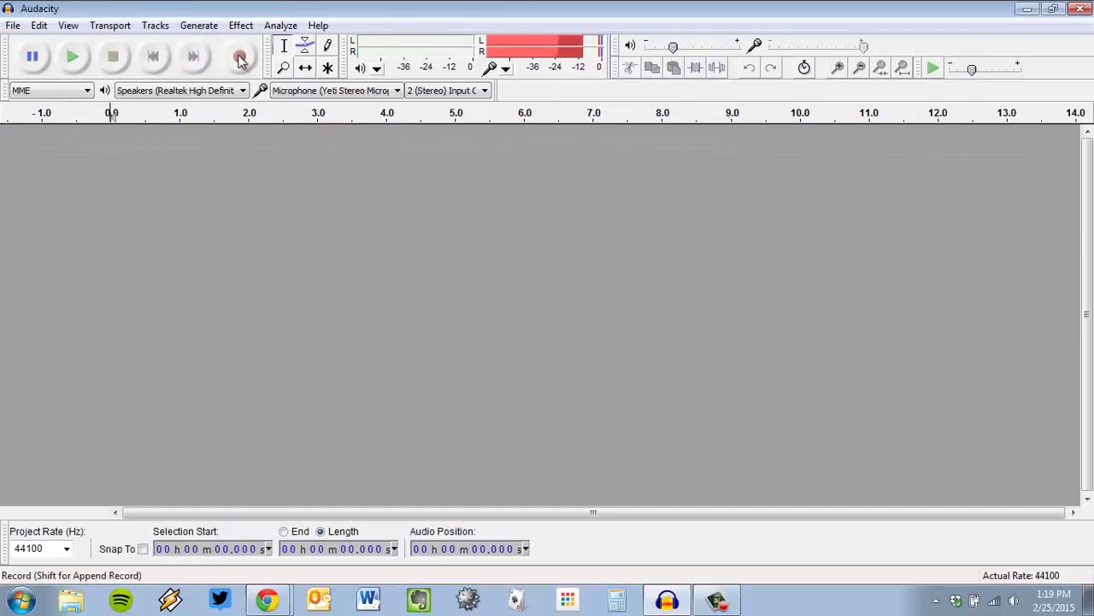
# - Record about 37 seconds of spoken narration into a new stereo track
pyautogui.click(239, 57)
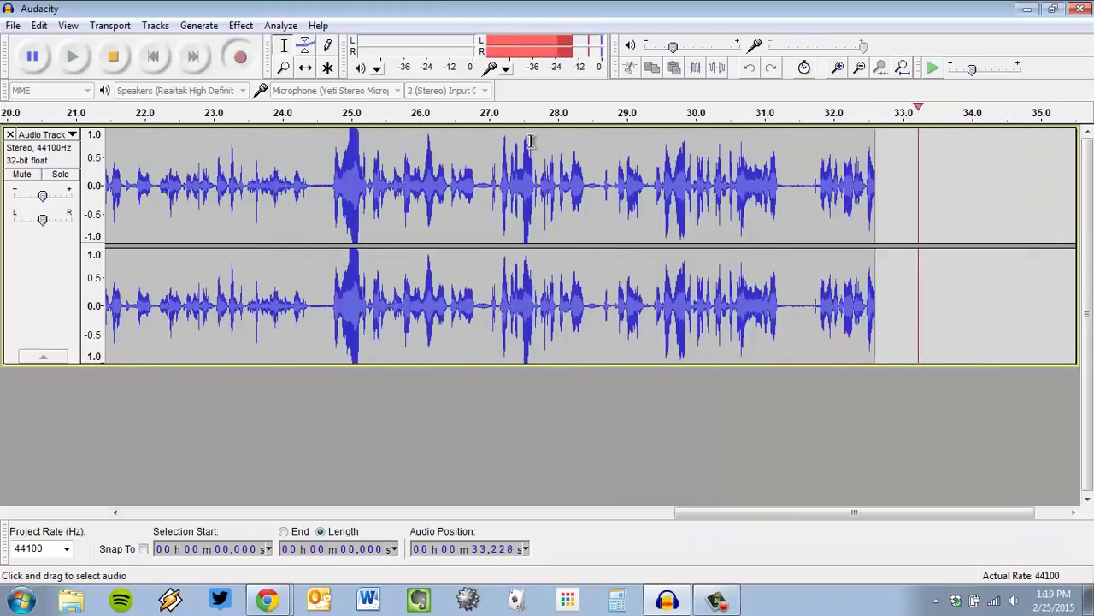
# - Stop the narration recording at about 37 seconds and fit the whole track in the window
pyautogui.click(119, 60)
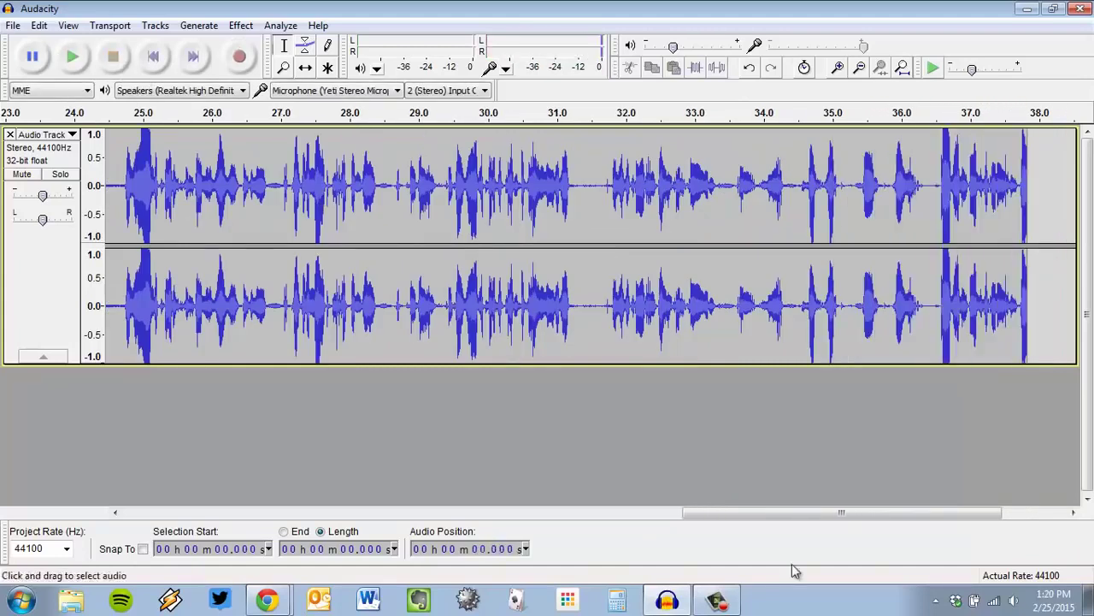
pyautogui.moveTo(744, 511)
pyautogui.mouseDown()
pyautogui.moveTo(289, 532)
pyautogui.moveTo(196, 513)
pyautogui.mouseUp()
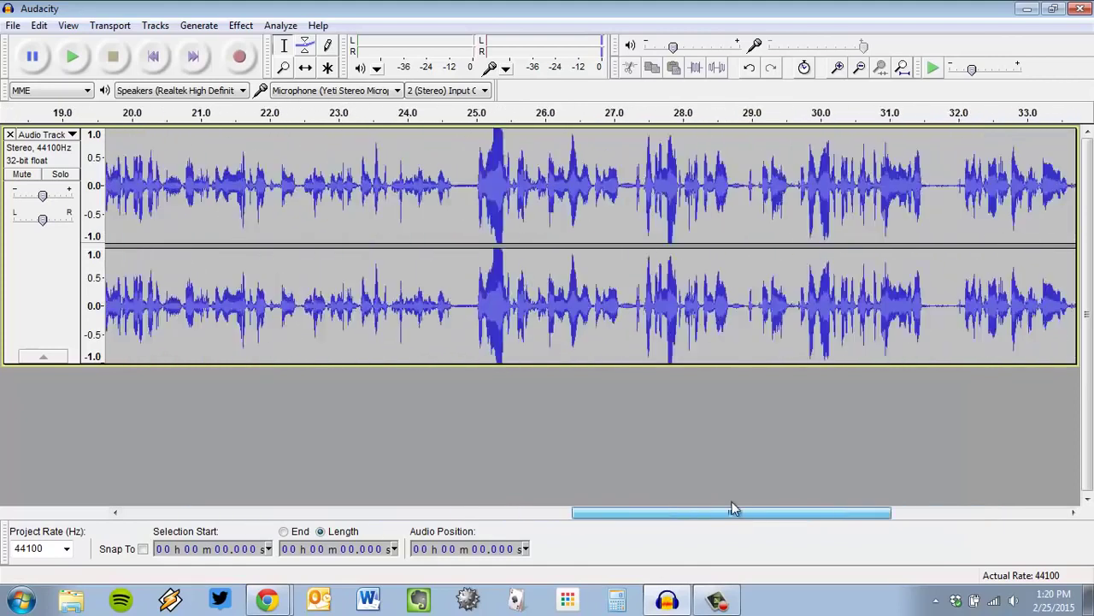
pyautogui.click(68, 25)
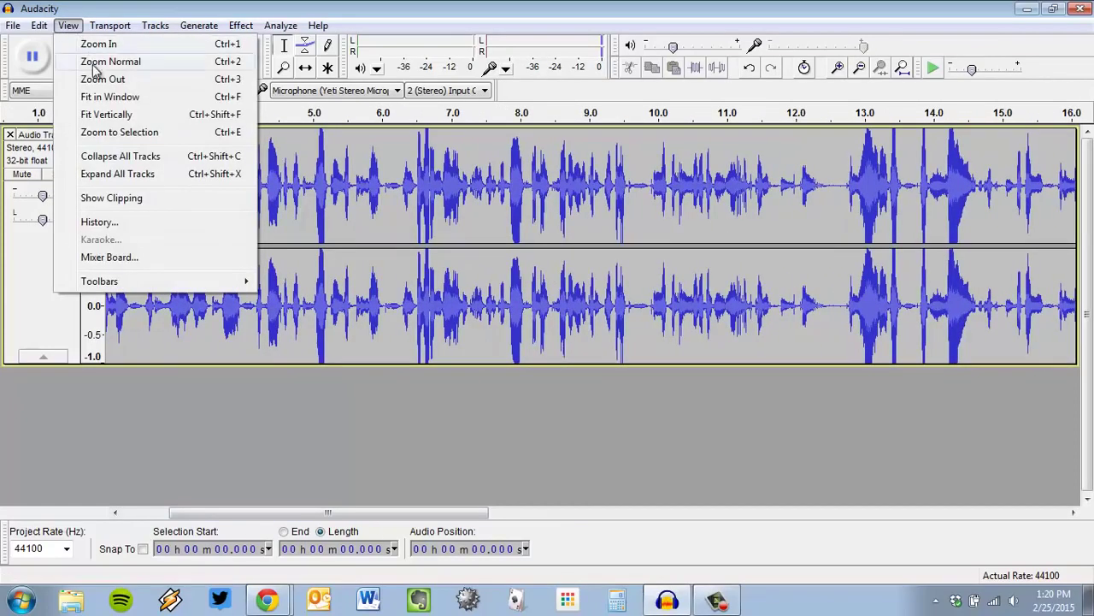
pyautogui.click(110, 97)
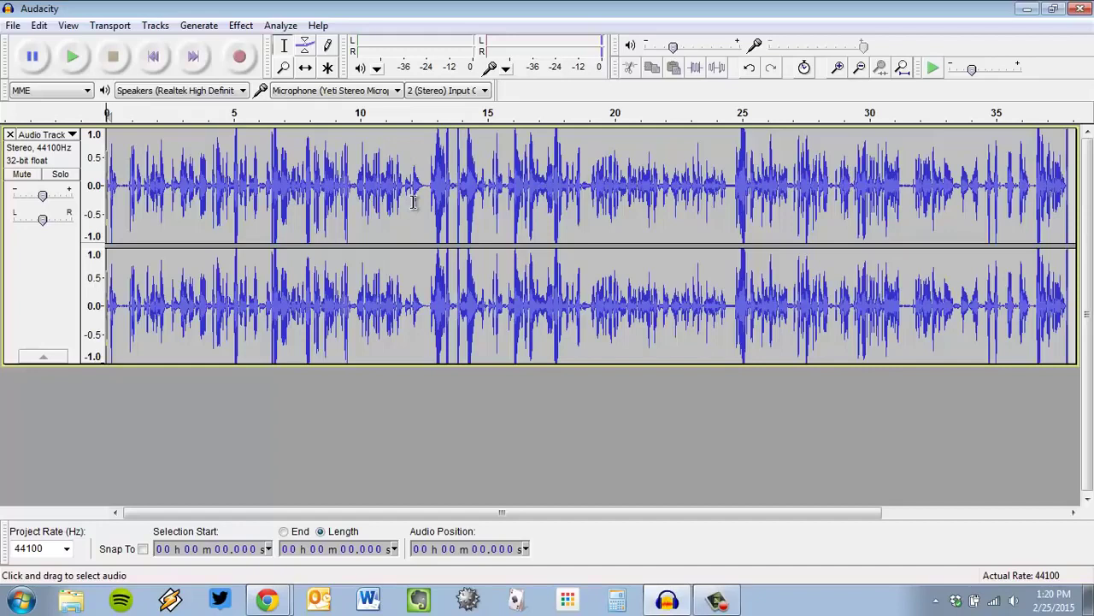
# - Select the whole 37.8-second narration track, after briefly trying a 19.7–30.7 s selection
pyautogui.hotkey('ctrl', 'a')
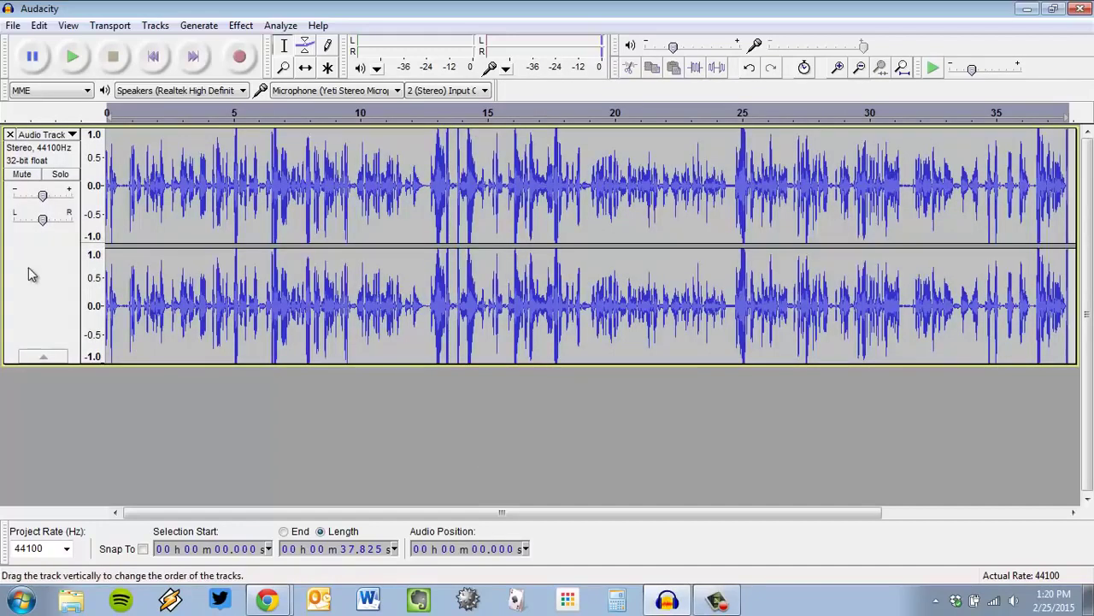
pyautogui.click(28, 267)
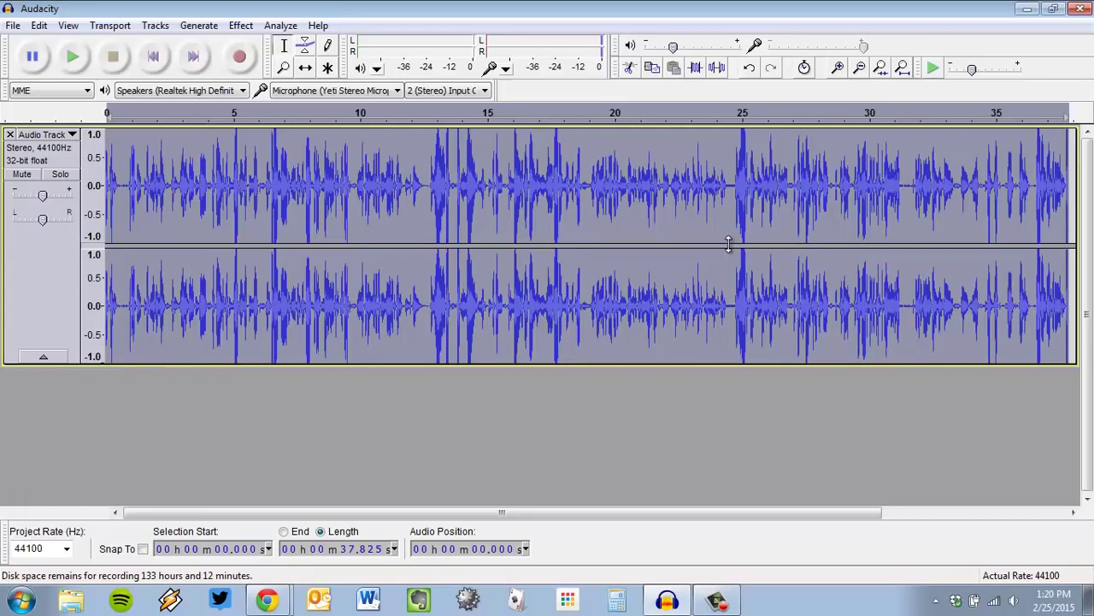
pyautogui.click(300, 173)
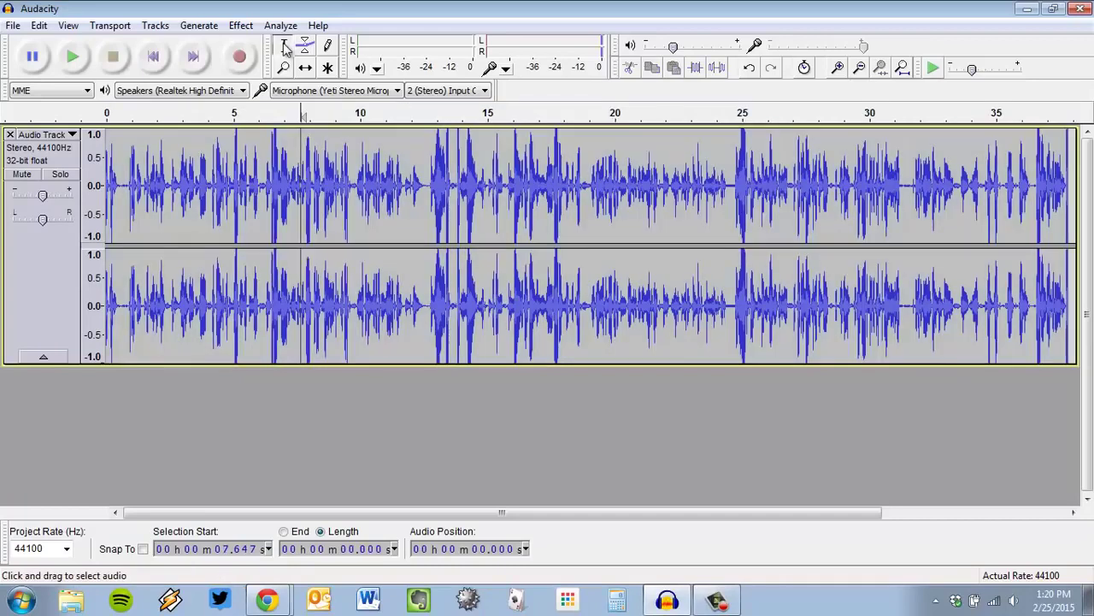
pyautogui.moveTo(301, 179); pyautogui.dragTo(530, 180)
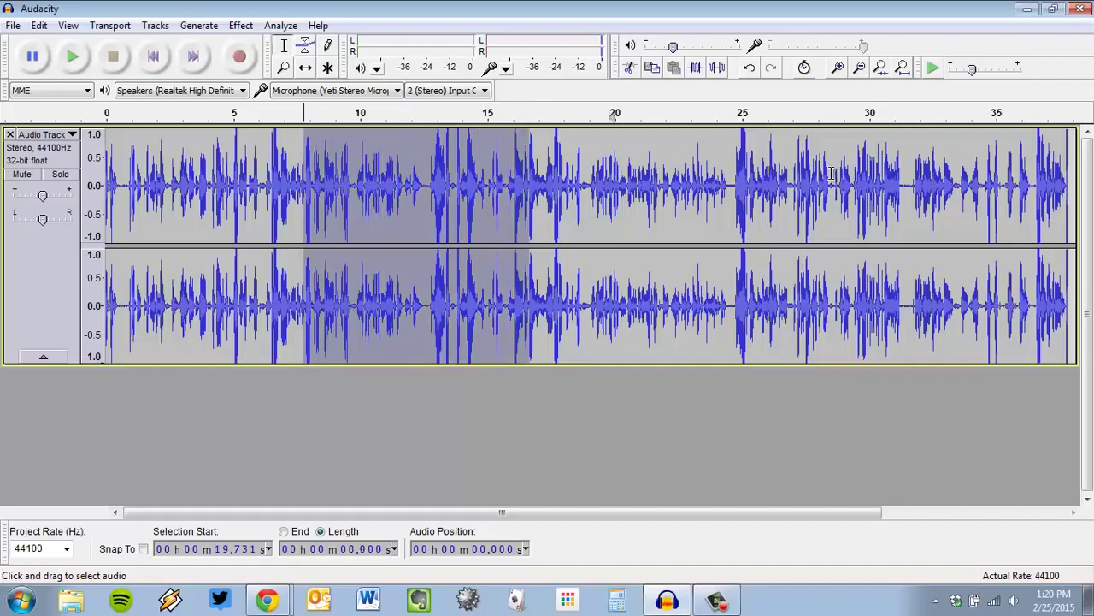
pyautogui.moveTo(608, 180); pyautogui.dragTo(888, 179)
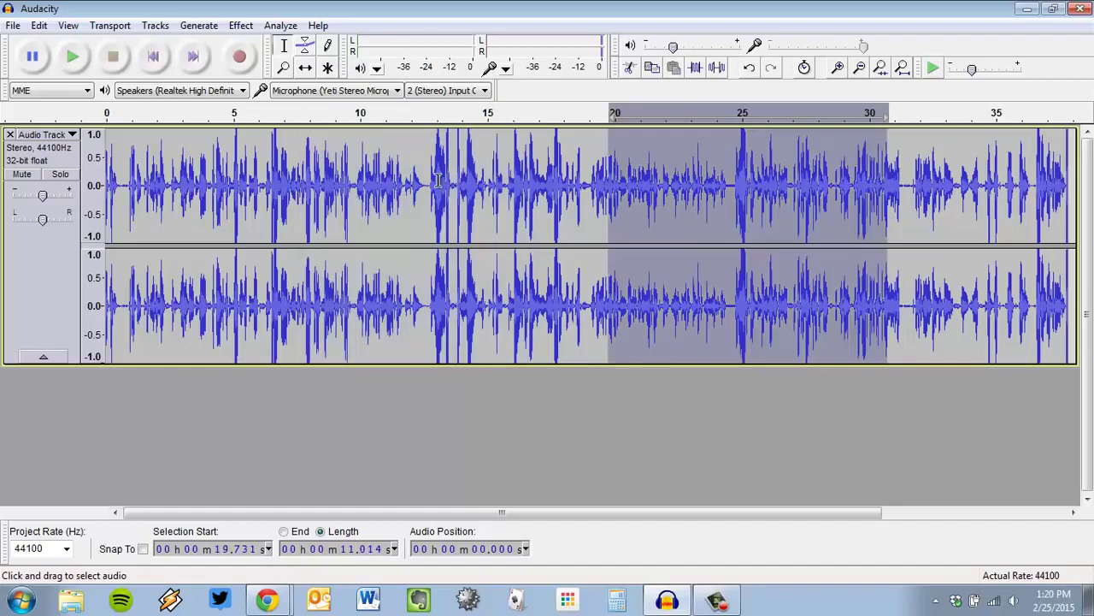
pyautogui.click(37, 303)
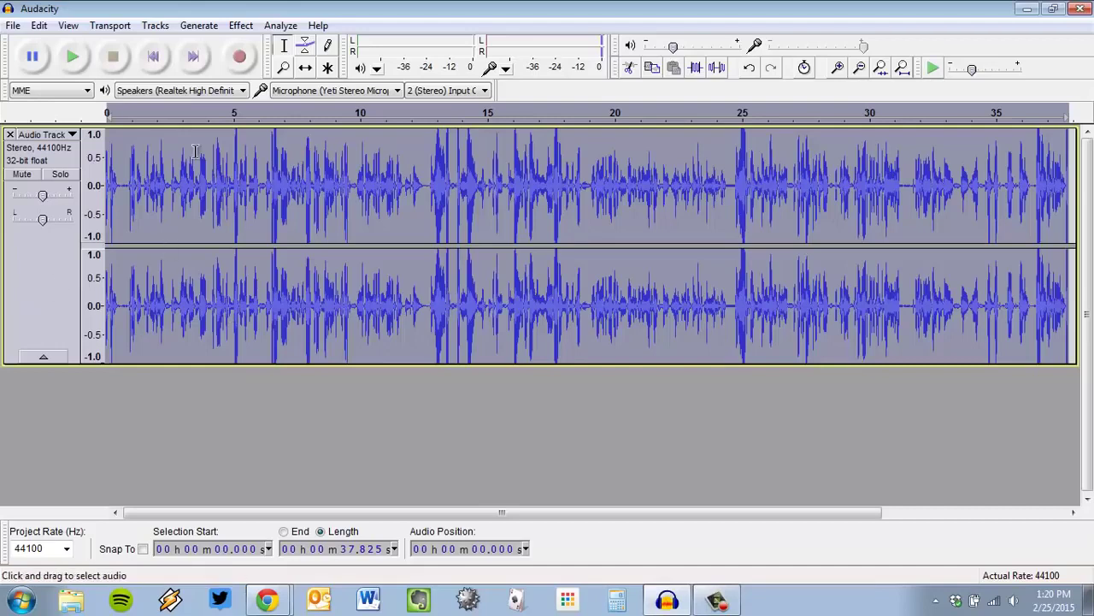
# - Open the Compressor and check the tutorial's recommended settings (−18 dB threshold, 6:1 ratio)
pyautogui.click(242, 26)
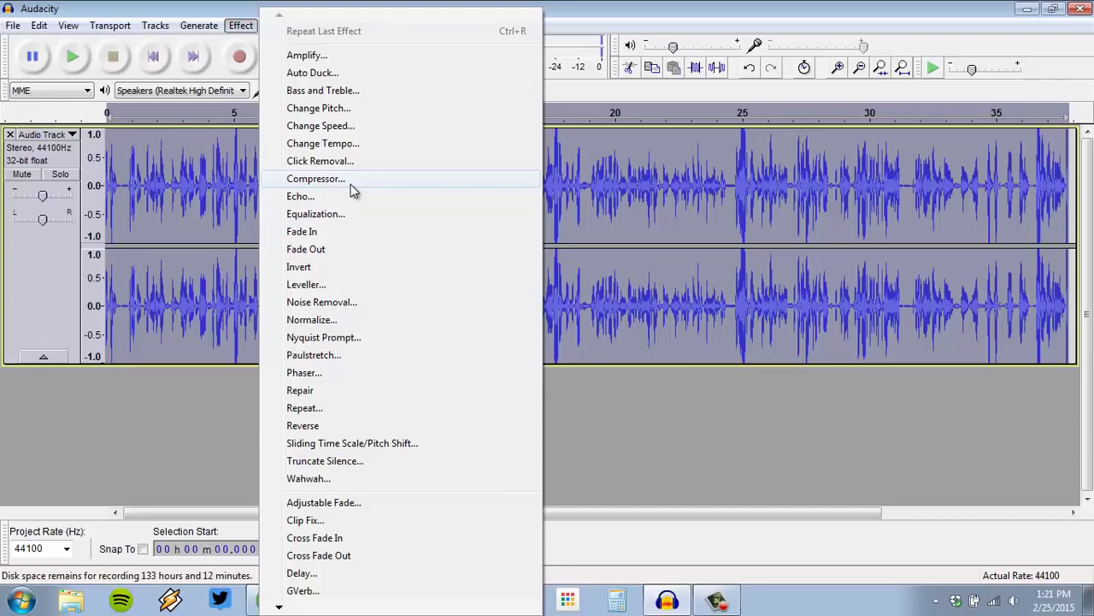
pyautogui.click(353, 184)
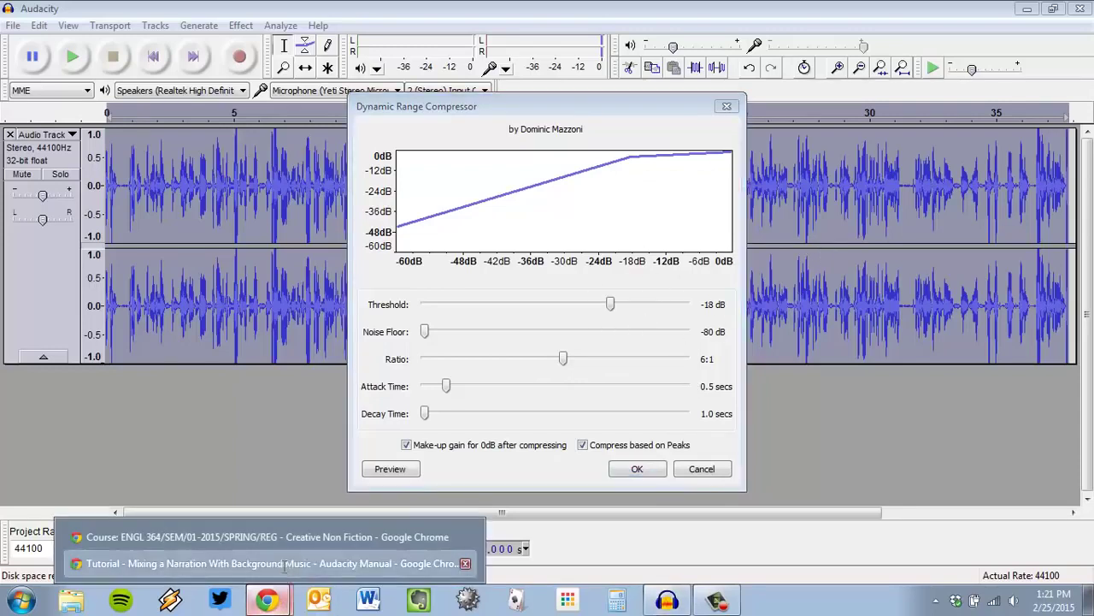
pyautogui.click(410, 571)
pyautogui.scroll(-6, 505, 266)
pyautogui.scroll(-4, 513, 282)
pyautogui.scroll(-5, 513, 282)
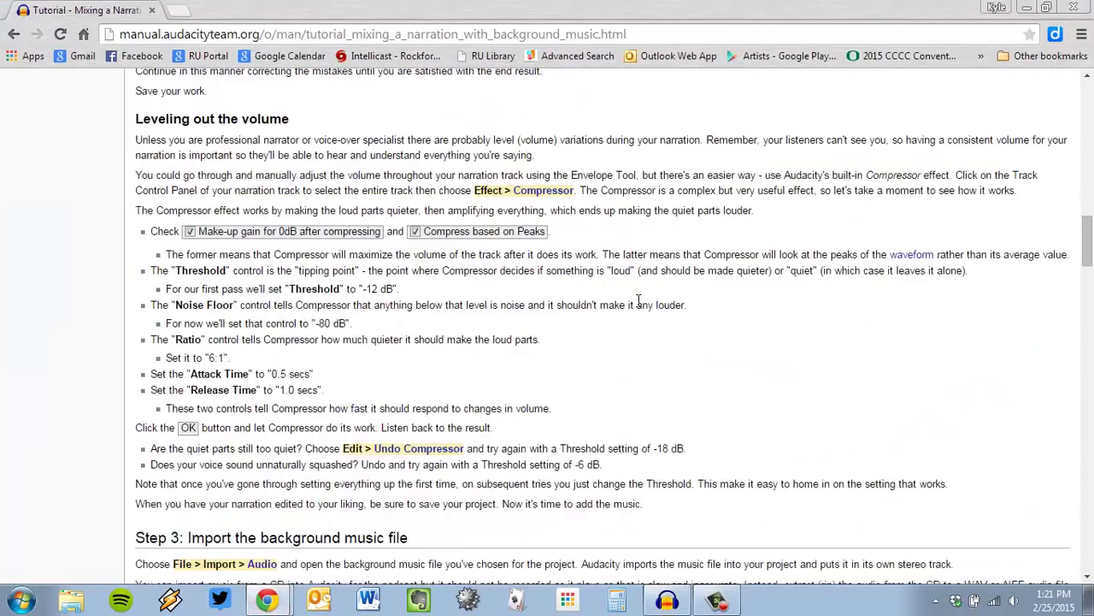
pyautogui.hotkey('alt', 'Tab')
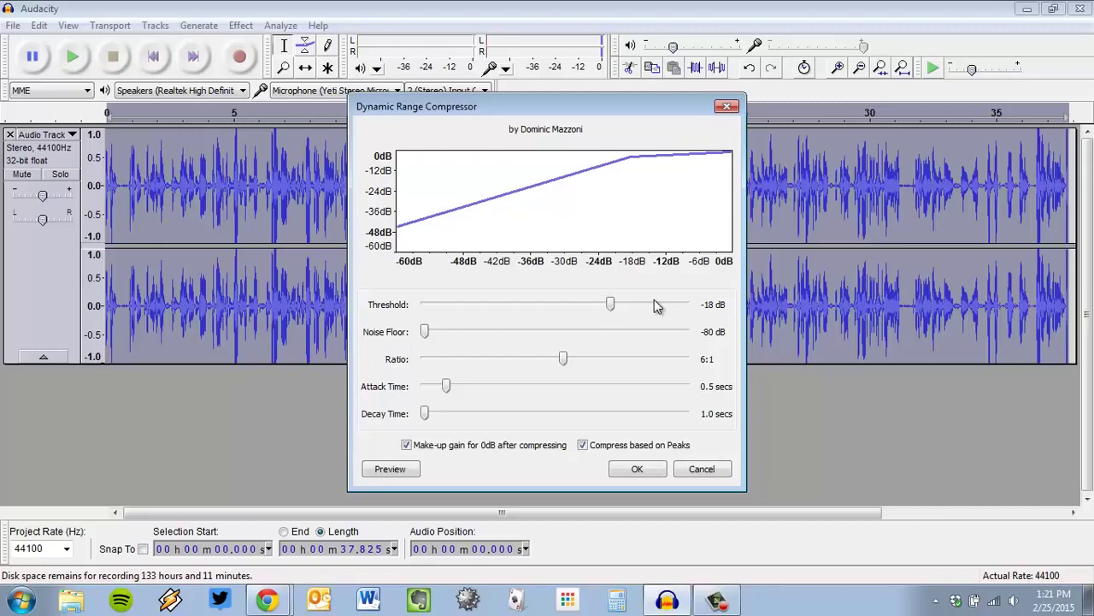
# - Apply the compression to the narration and mark a point at about 14.4 seconds
pyautogui.click(645, 466)
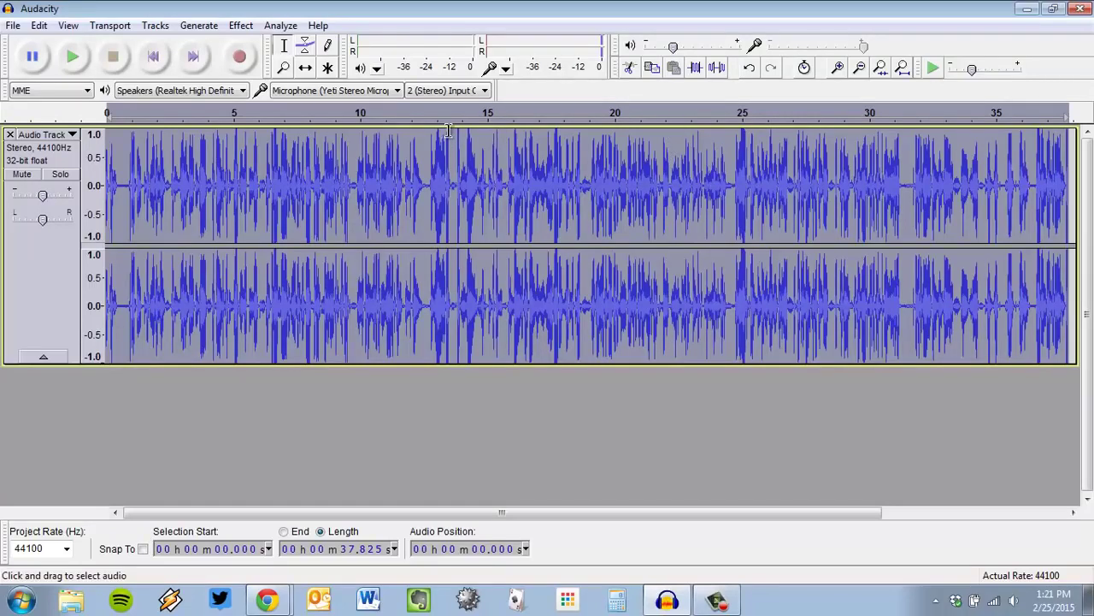
pyautogui.click(474, 162)
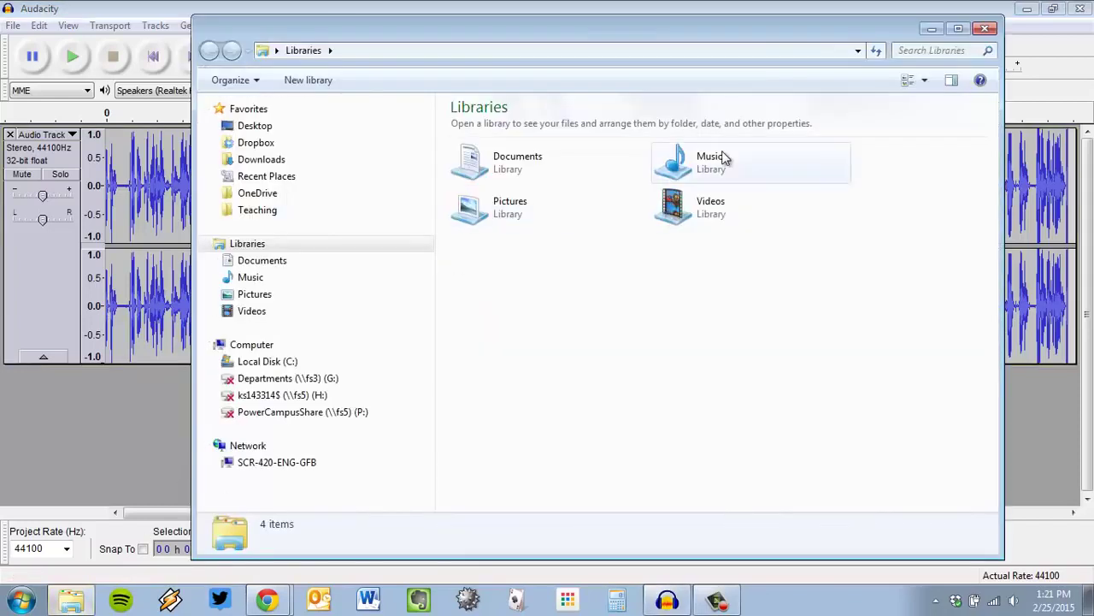
# - Import 01 Vertigogo (Opening Theme) from the Music library as a second stereo track
pyautogui.doubleClick(721, 157)
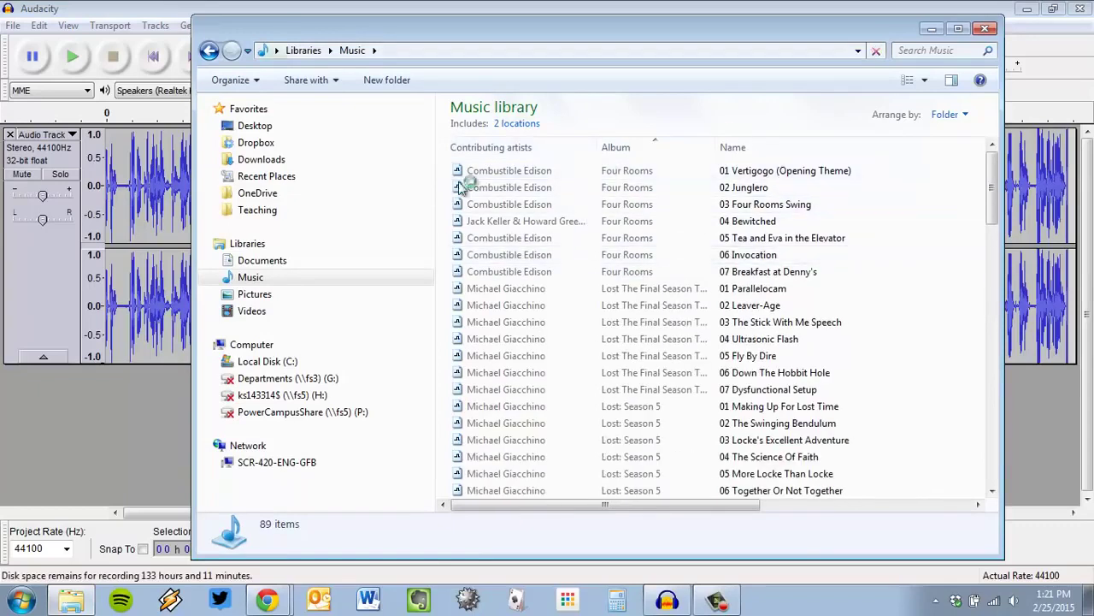
pyautogui.click(505, 174)
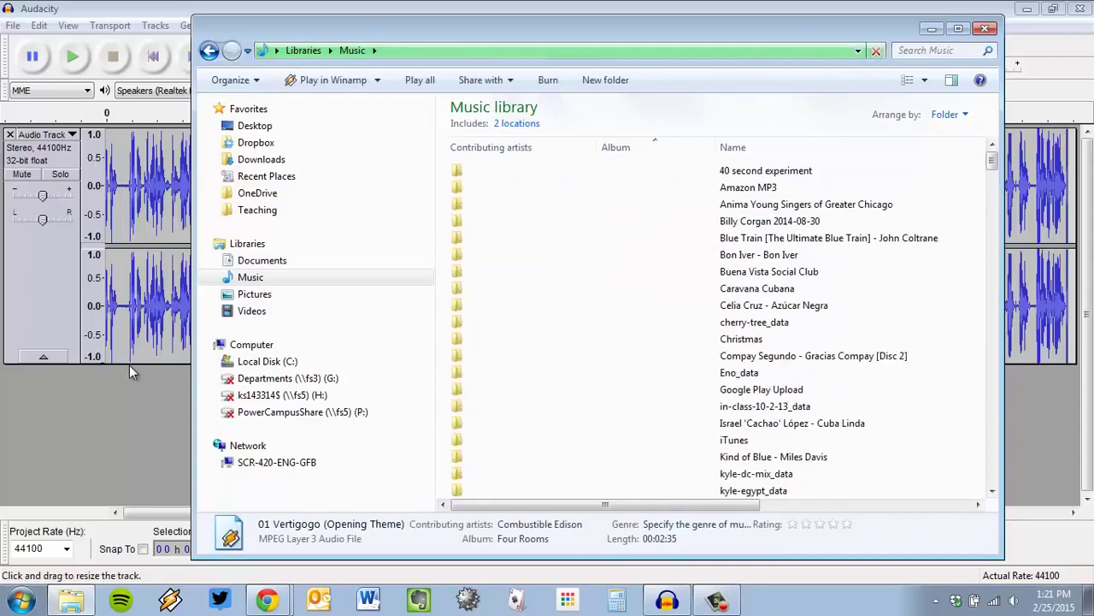
pyautogui.click(141, 7)
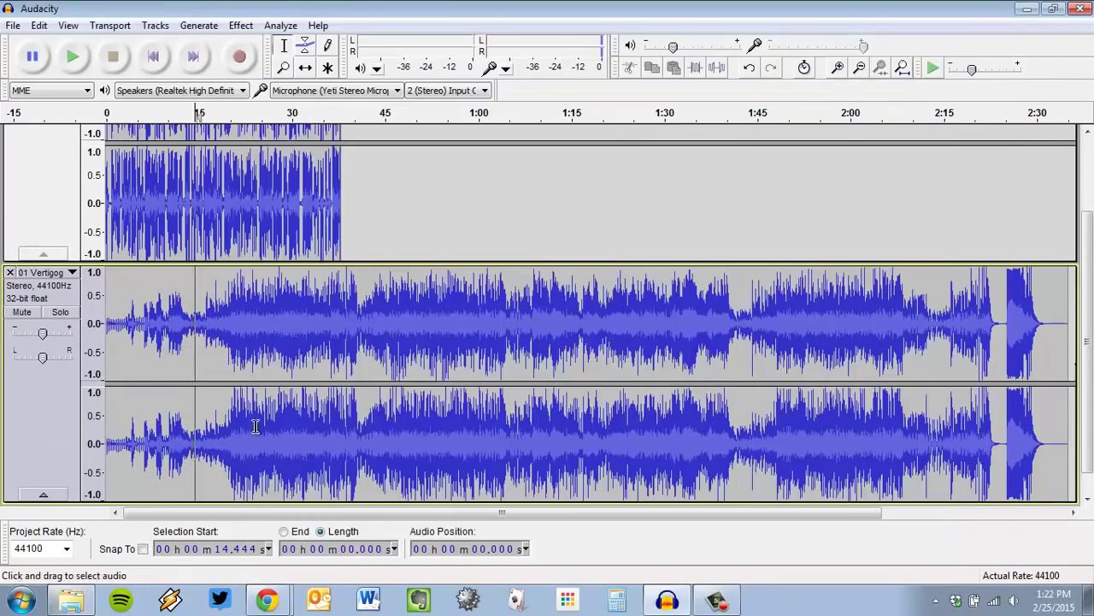
pyautogui.scroll(3, 154, 187)
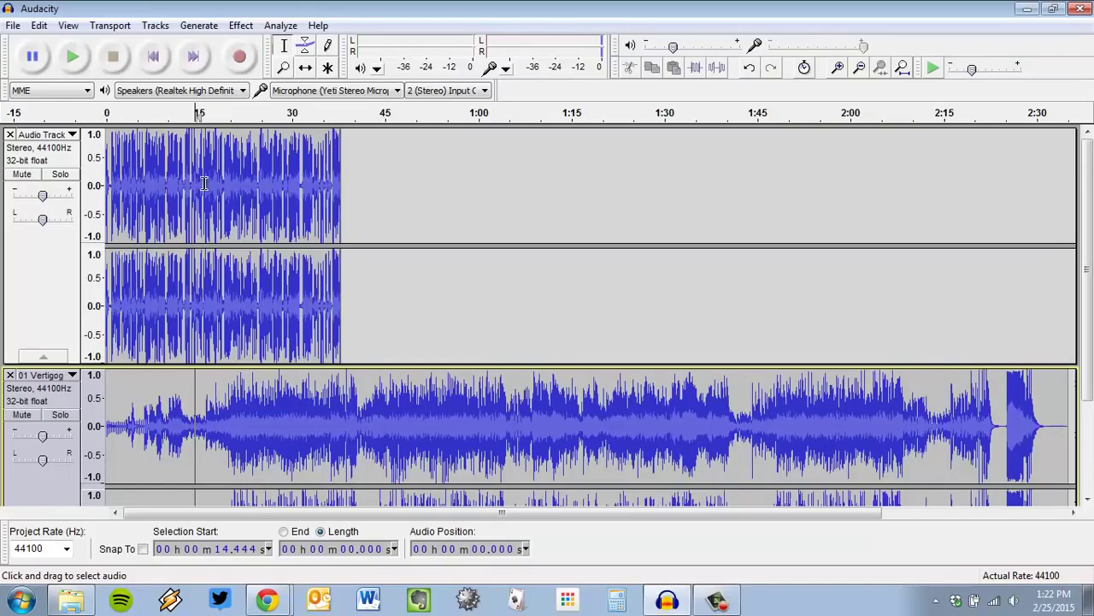
pyautogui.scroll(1, 305, 230)
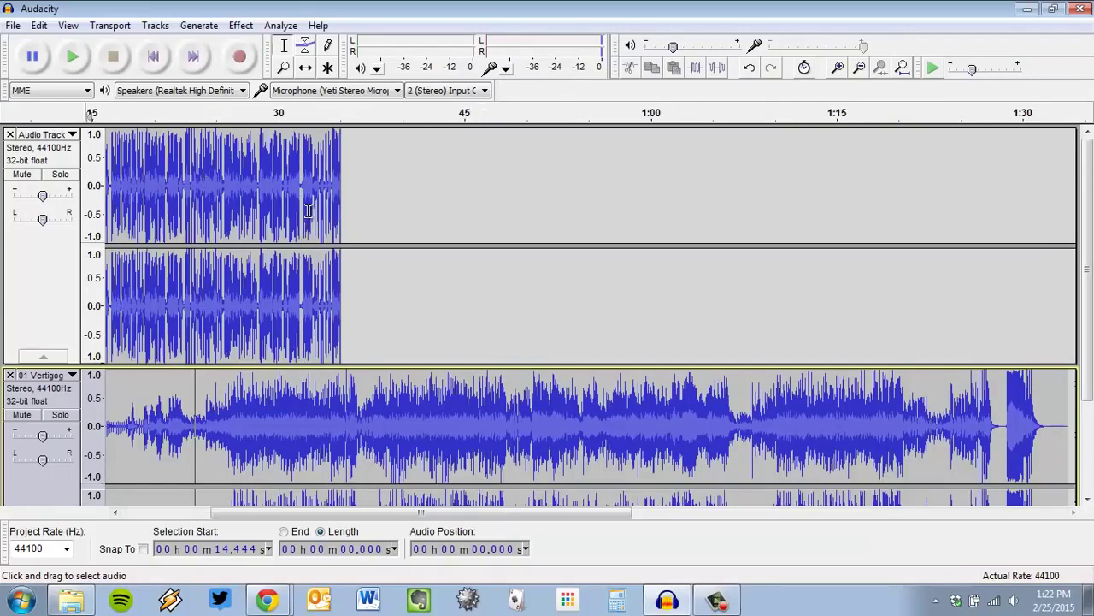
pyautogui.scroll(1, 309, 211)
pyautogui.scroll(2, 310, 210)
pyautogui.scroll(-3, 327, 217)
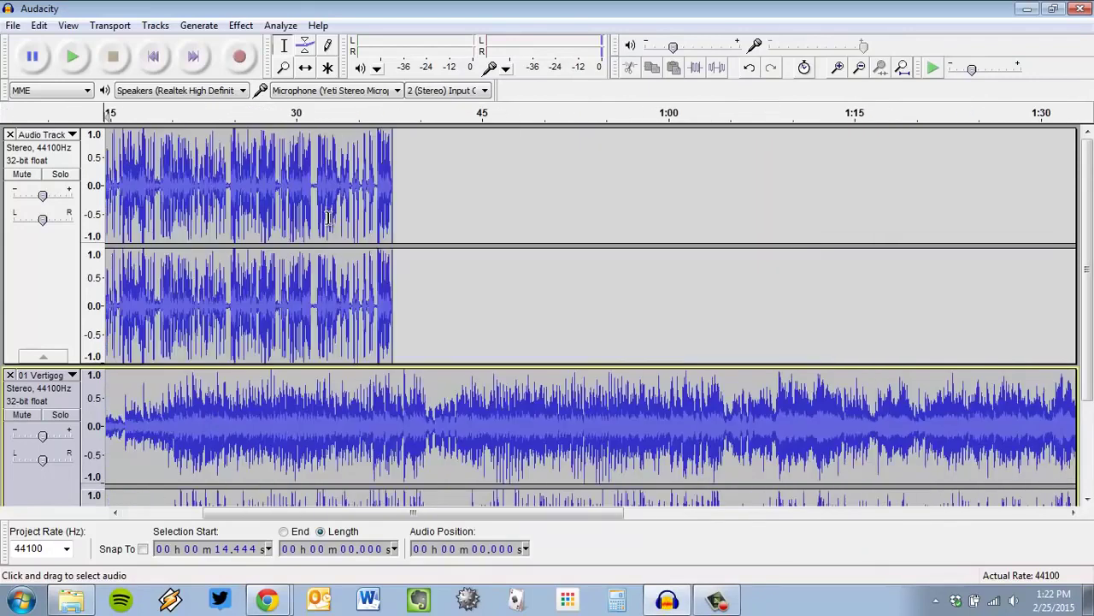
pyautogui.moveTo(478, 513); pyautogui.dragTo(396, 513)
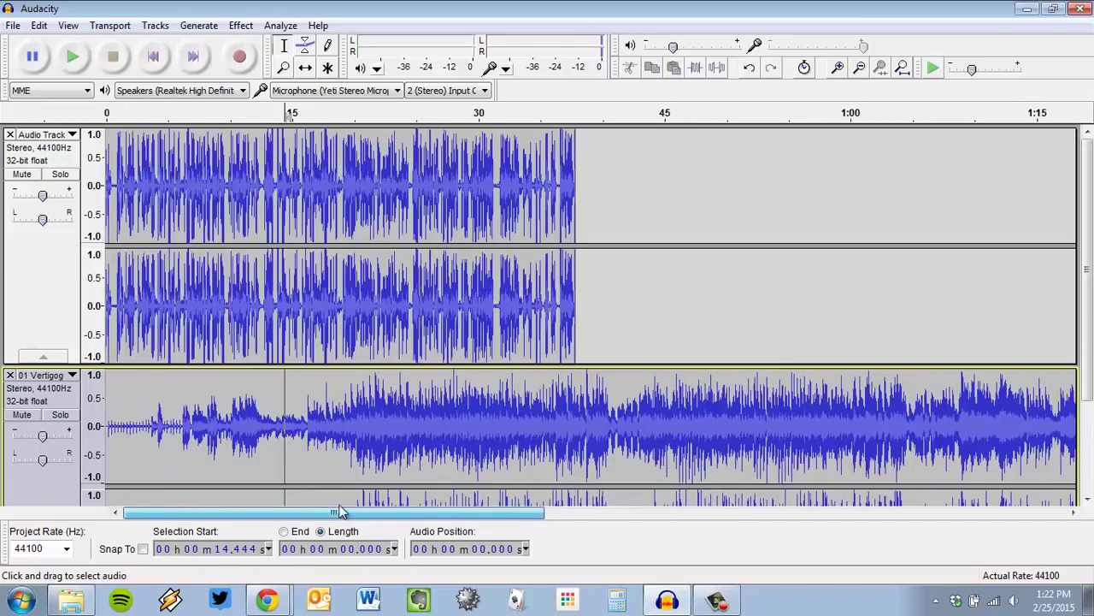
pyautogui.scroll(-3, 520, 356)
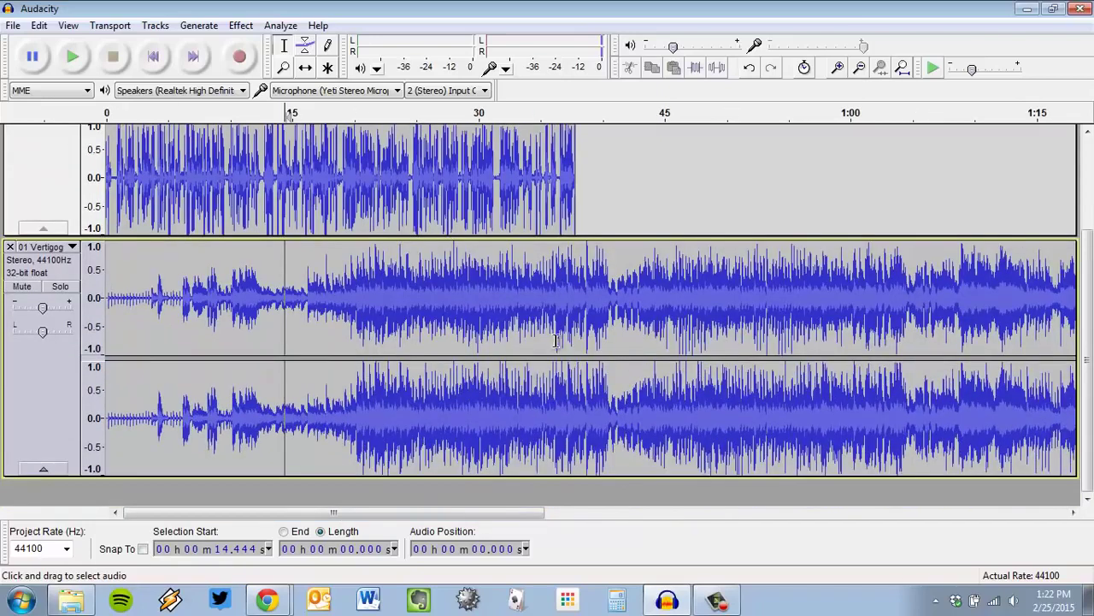
pyautogui.scroll(3, 556, 340)
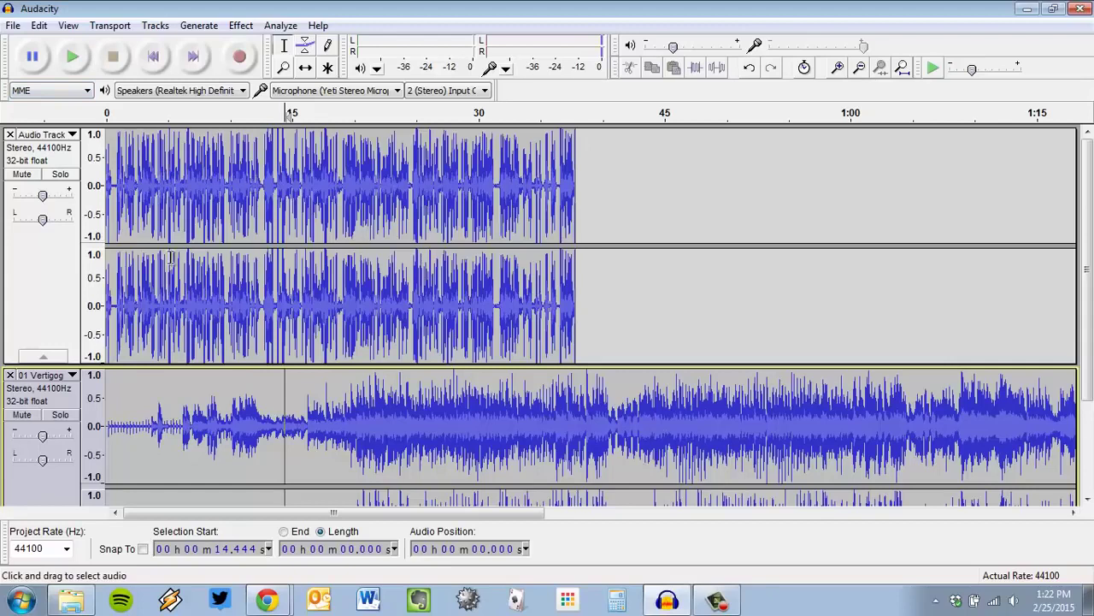
pyautogui.scroll(-3, 205, 248)
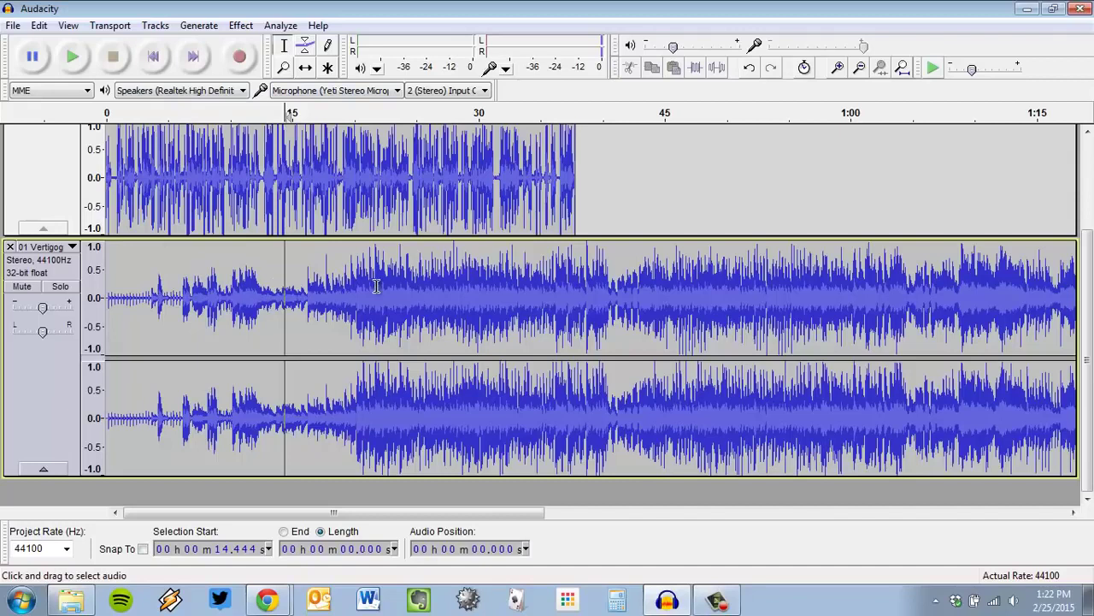
pyautogui.keyDown('ctrl'); pyautogui.scroll(-1, 429, 293); pyautogui.keyUp('ctrl')
pyautogui.keyDown('ctrl'); pyautogui.scroll(-1, 429, 293); pyautogui.keyUp('ctrl')
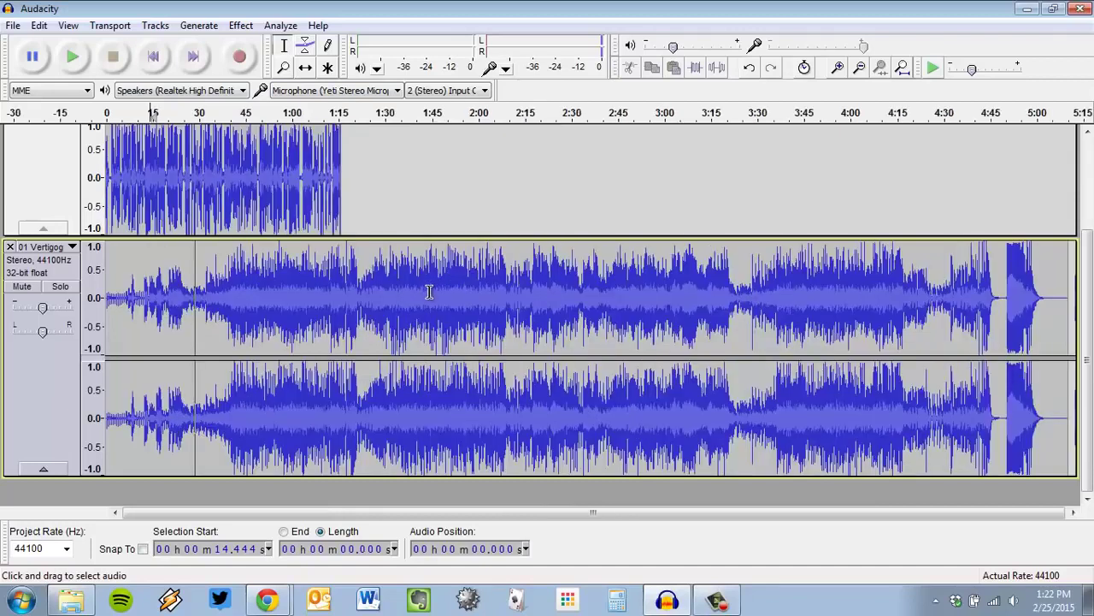
pyautogui.keyDown('ctrl'); pyautogui.scroll(-1, 428, 293); pyautogui.keyUp('ctrl')
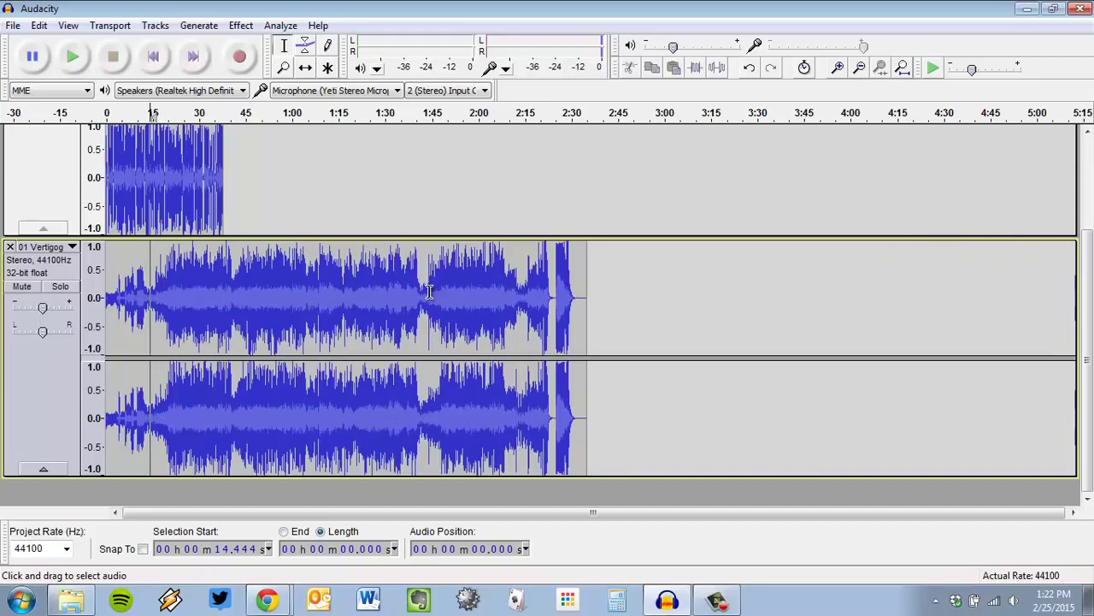
pyautogui.keyDown('ctrl'); pyautogui.scroll(3, 407, 285); pyautogui.keyUp('ctrl')
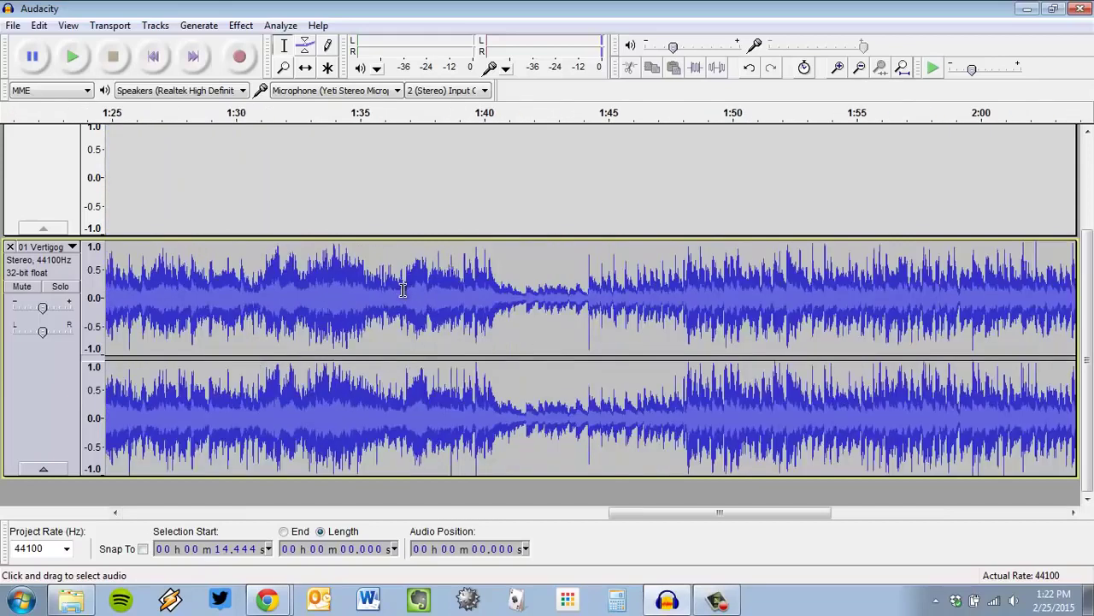
pyautogui.keyDown('ctrl'); pyautogui.scroll(-4, 396, 295); pyautogui.keyUp('ctrl')
pyautogui.keyDown('ctrl'); pyautogui.scroll(4, 396, 295); pyautogui.keyUp('ctrl')
pyautogui.keyDown('ctrl'); pyautogui.scroll(-1, 396, 295); pyautogui.keyUp('ctrl')
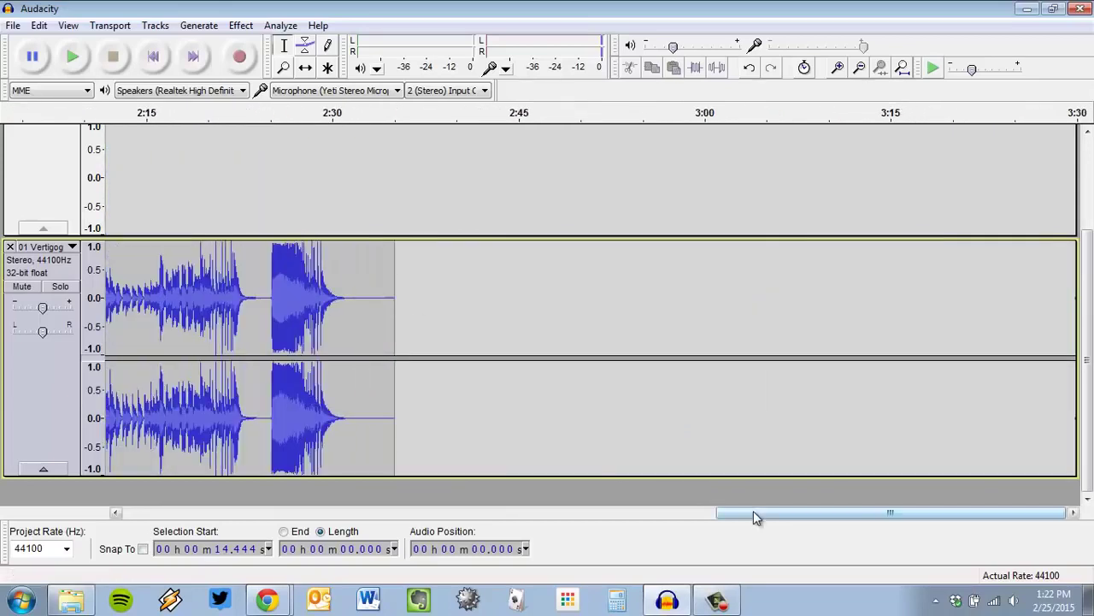
pyautogui.moveTo(753, 511); pyautogui.dragTo(322, 511)
pyautogui.keyDown('ctrl'); pyautogui.scroll(-2, 364, 459); pyautogui.keyUp('ctrl')
pyautogui.keyDown('ctrl'); pyautogui.scroll(-1, 363, 459); pyautogui.keyUp('ctrl')
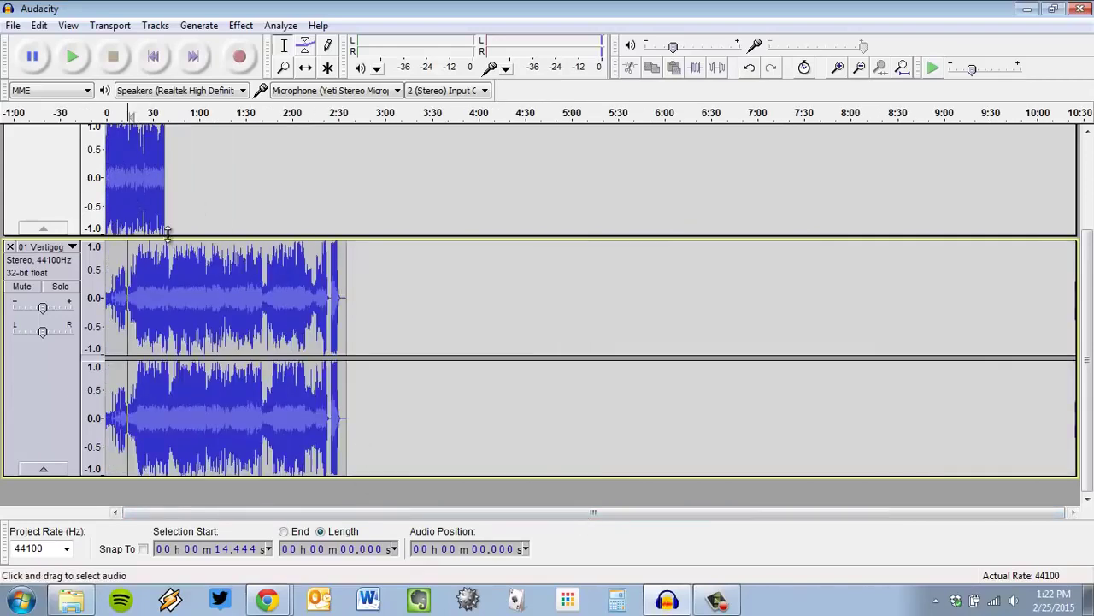
pyautogui.scroll(3, 134, 171)
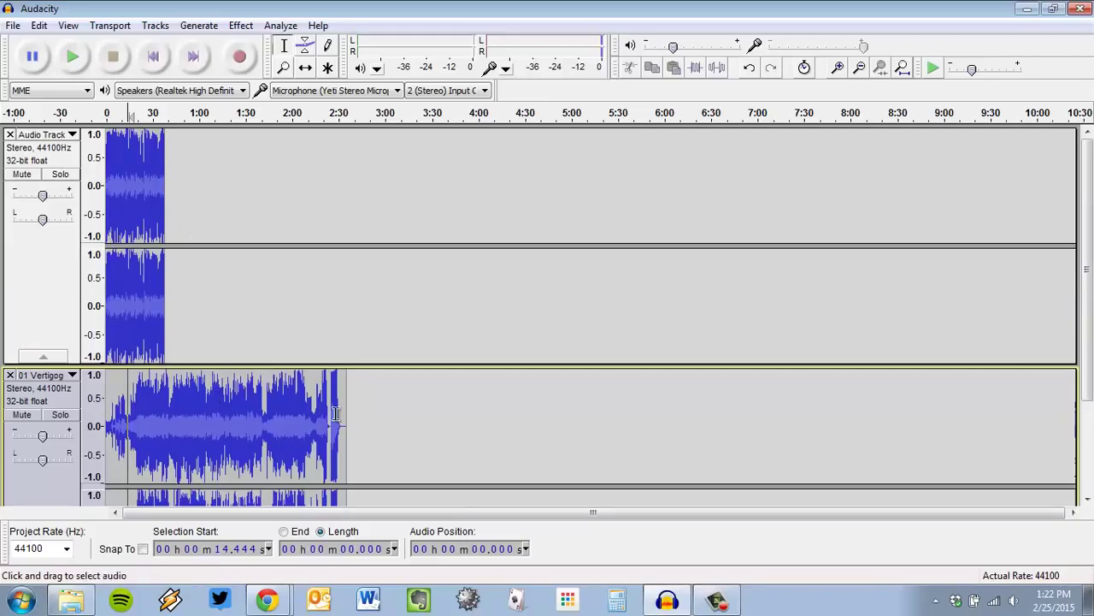
pyautogui.keyDown('ctrl'); pyautogui.scroll(2, 228, 342); pyautogui.keyUp('ctrl')
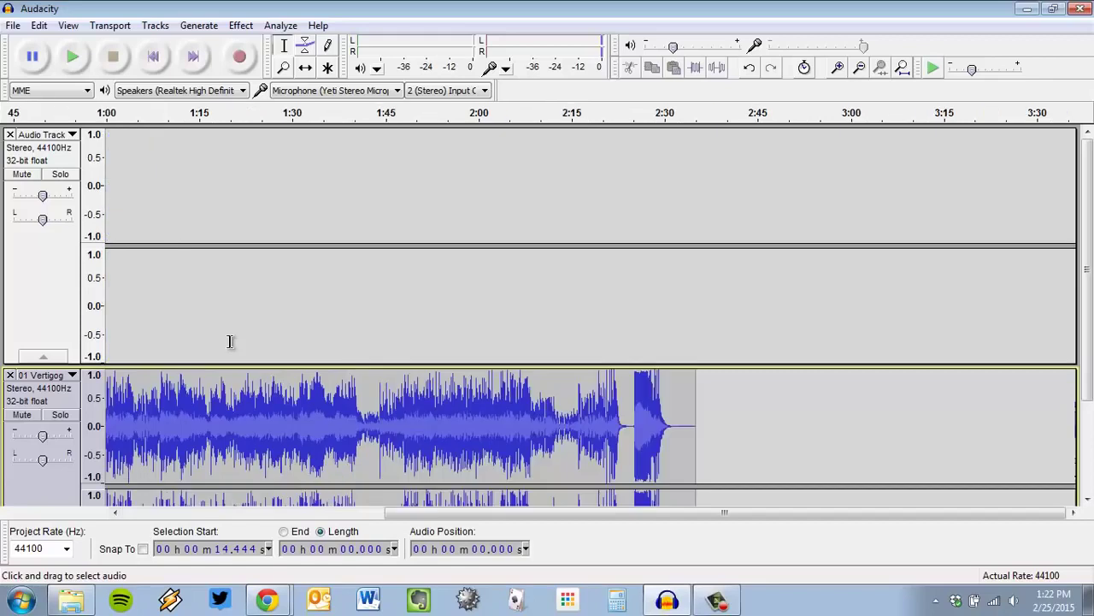
pyautogui.moveTo(419, 513); pyautogui.dragTo(178, 513)
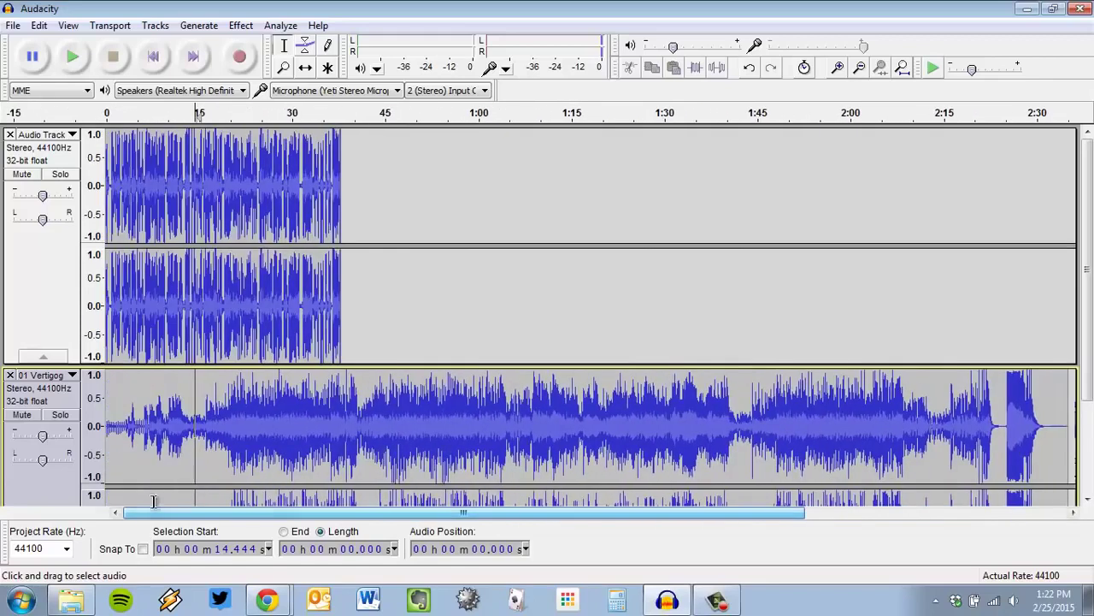
pyautogui.scroll(-3, 402, 422)
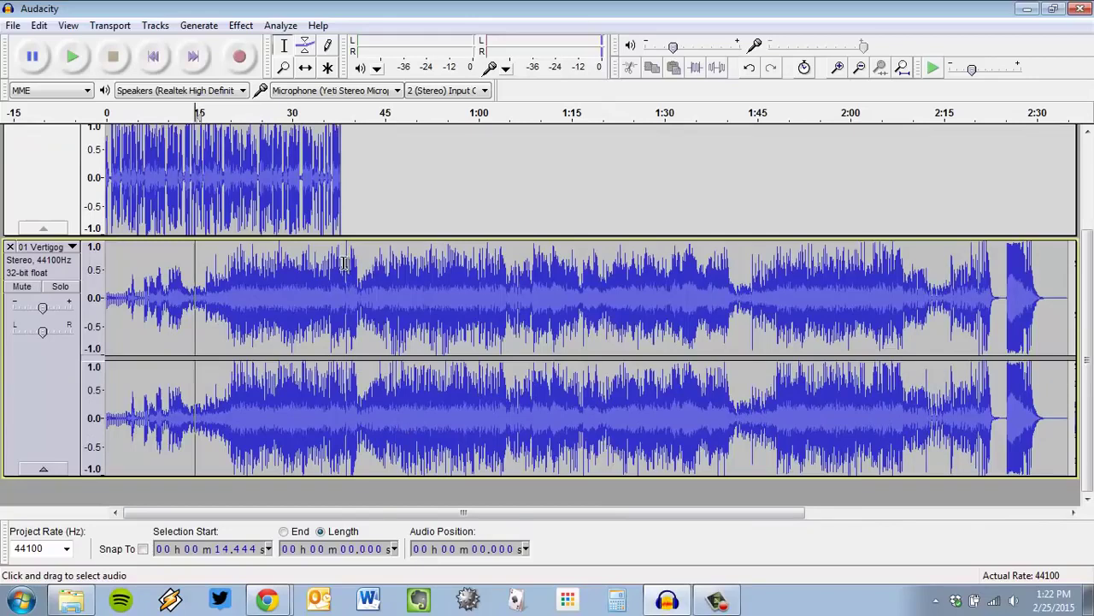
# - Delete the music past 37.8 seconds so it ends with the narration
pyautogui.moveTo(342, 263)
pyautogui.mouseDown()
pyautogui.moveTo(1038, 272)
pyautogui.moveTo(1040, 282)
pyautogui.mouseUp()
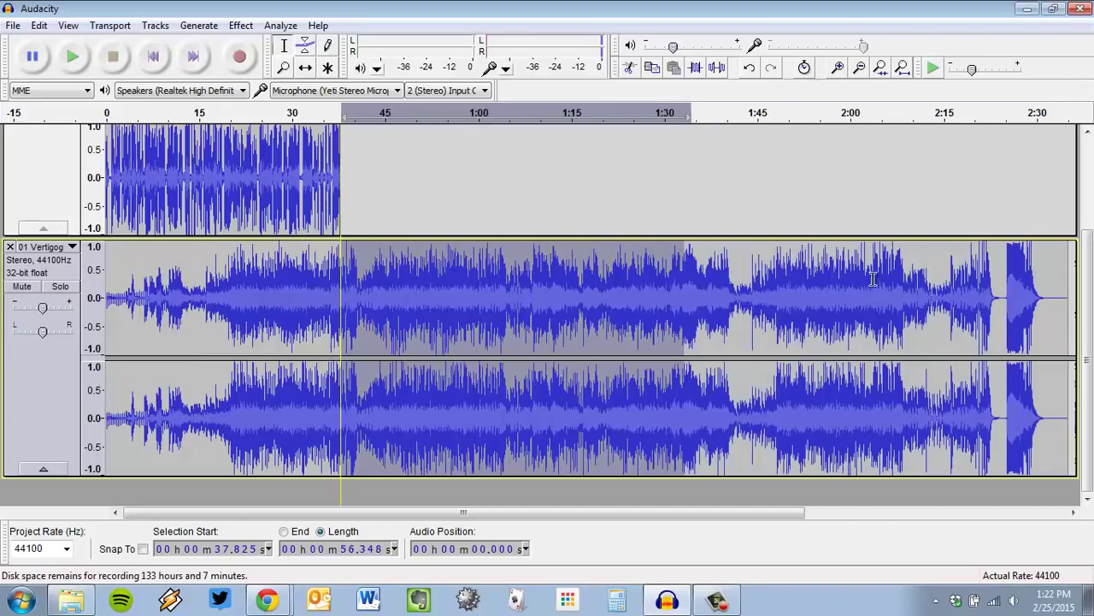
pyautogui.click(838, 282)
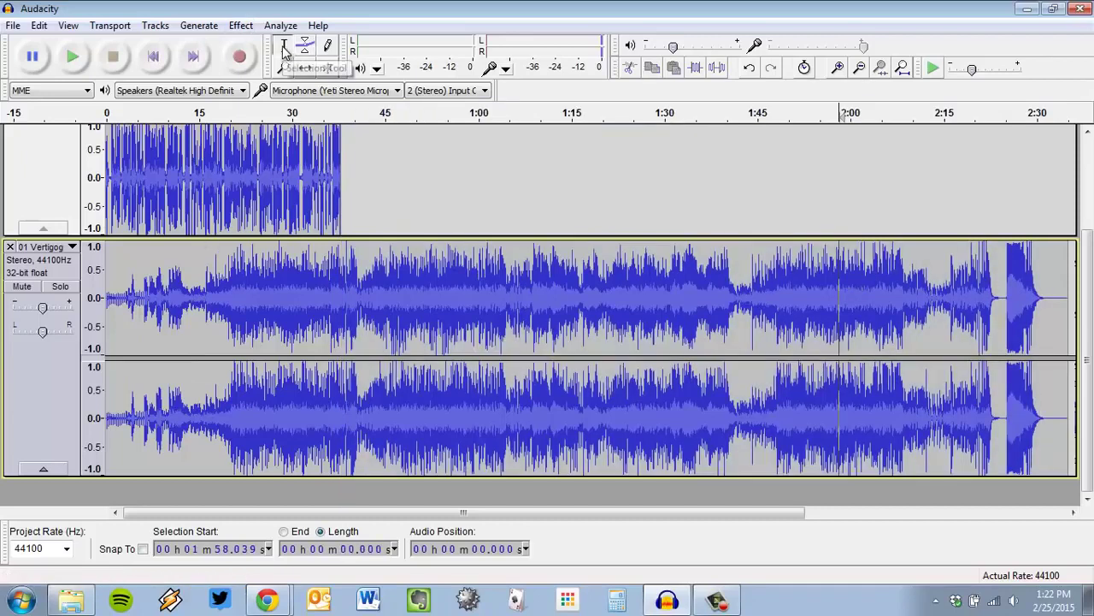
pyautogui.moveTo(339, 274); pyautogui.dragTo(1086, 308)
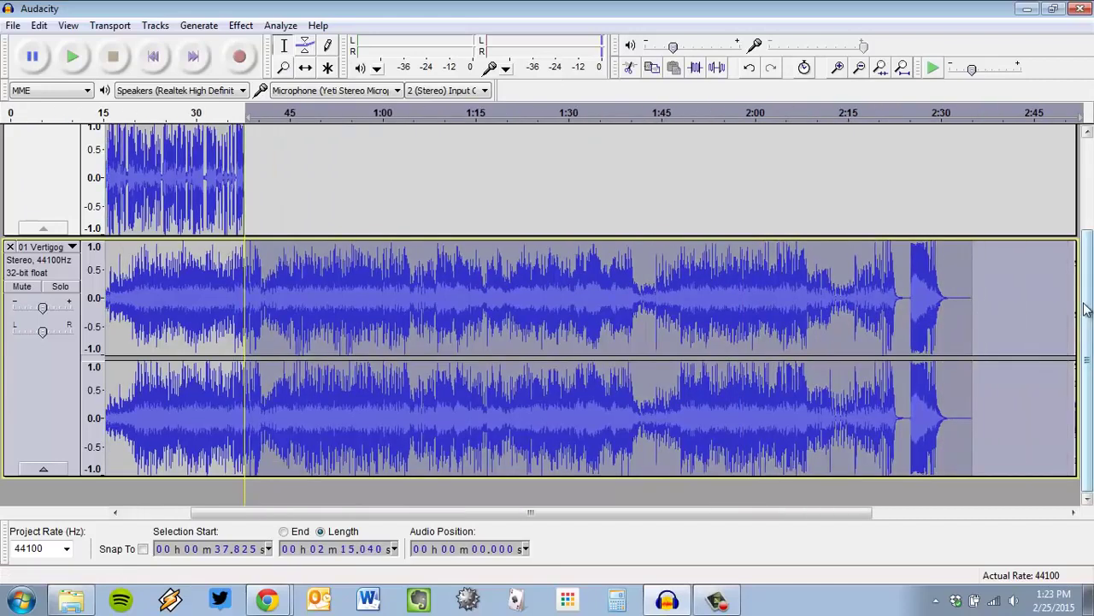
pyautogui.press('Delete')
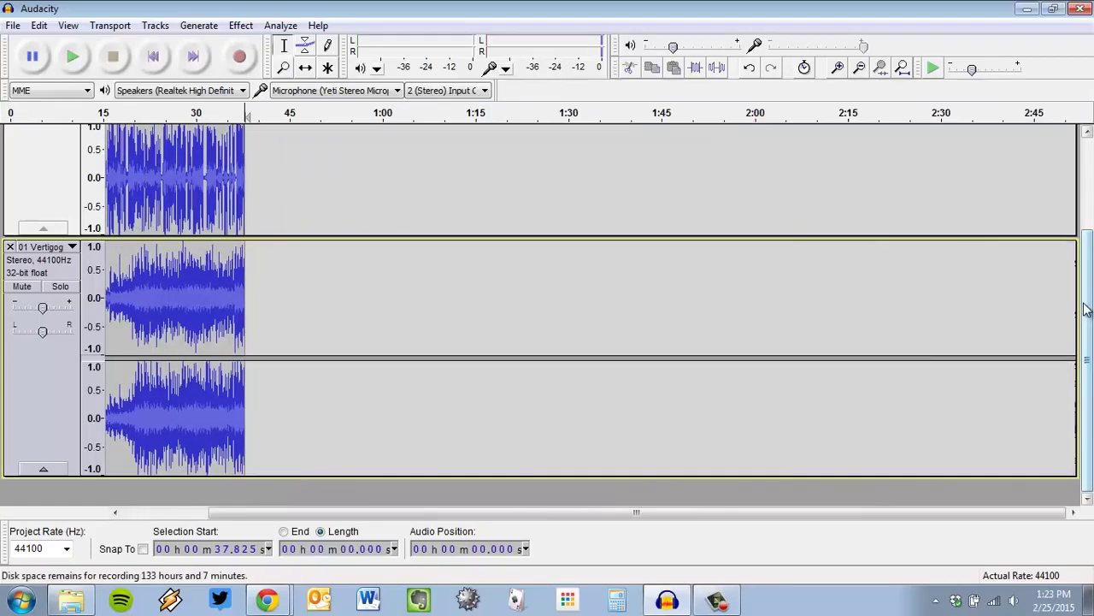
# - Scroll and zoom the timeline to confirm the music now ends at about 37.8 seconds
pyautogui.moveTo(816, 510); pyautogui.dragTo(590, 513)
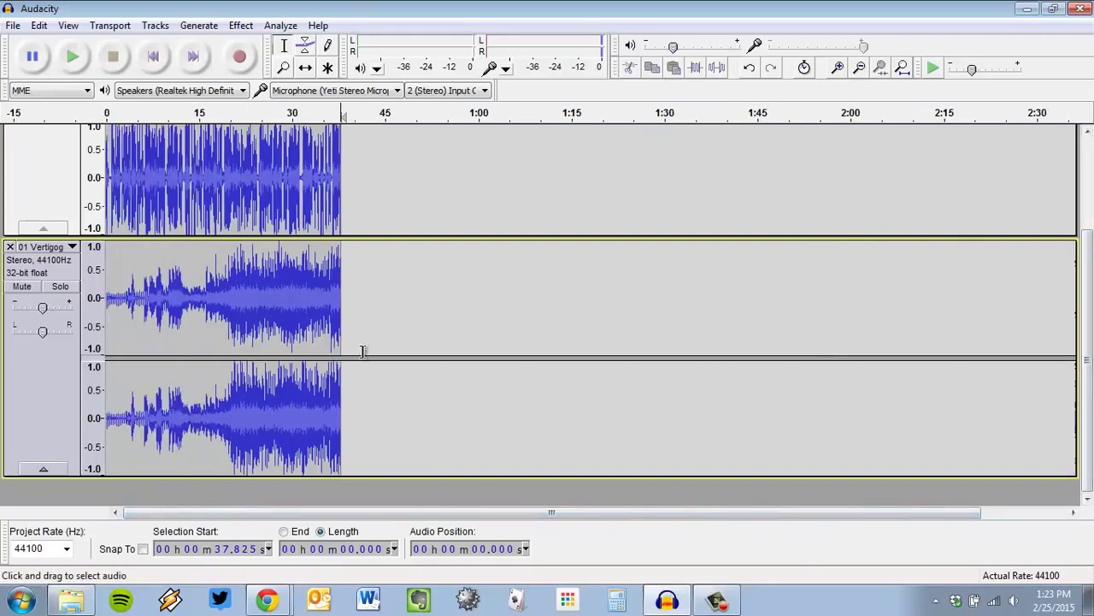
pyautogui.keyDown('ctrl'); pyautogui.scroll(1, 346, 344); pyautogui.keyUp('ctrl')
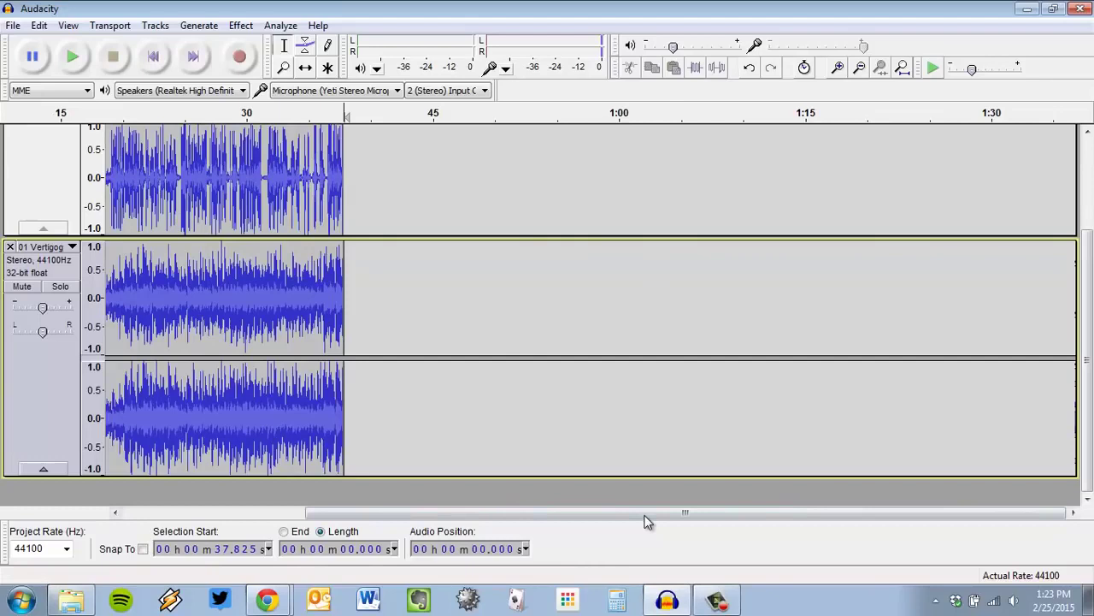
pyautogui.moveTo(648, 516); pyautogui.dragTo(396, 515)
pyautogui.keyDown('ctrl'); pyautogui.scroll(1, 300, 380); pyautogui.keyUp('ctrl')
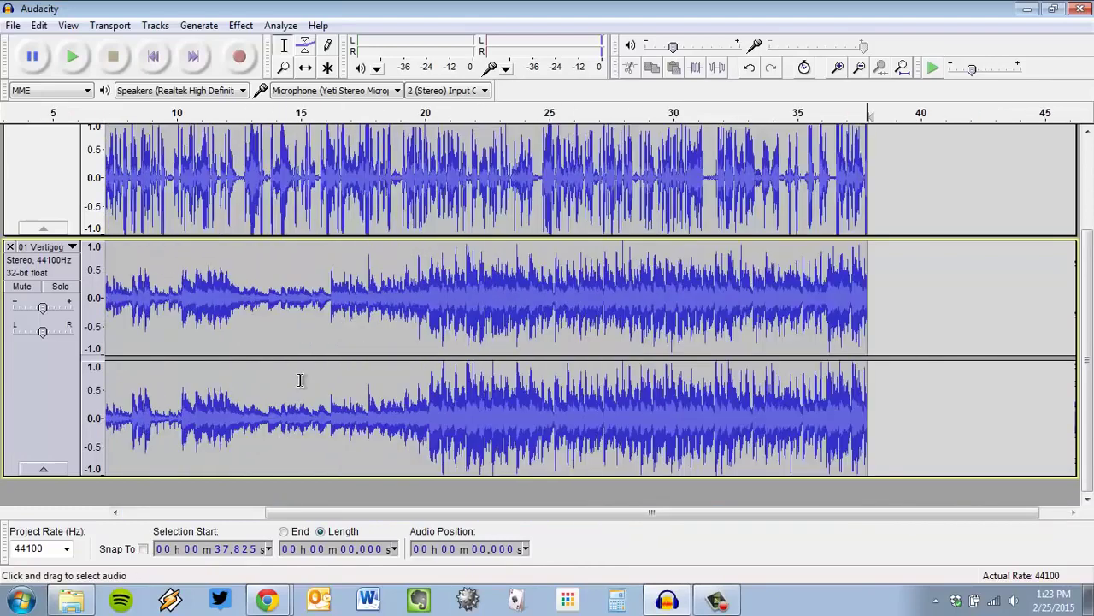
pyautogui.keyDown('ctrl'); pyautogui.scroll(1, 300, 380); pyautogui.keyUp('ctrl')
pyautogui.keyDown('ctrl'); pyautogui.scroll(-1, 300, 376); pyautogui.keyUp('ctrl')
pyautogui.keyDown('ctrl'); pyautogui.scroll(1, 300, 376); pyautogui.keyUp('ctrl')
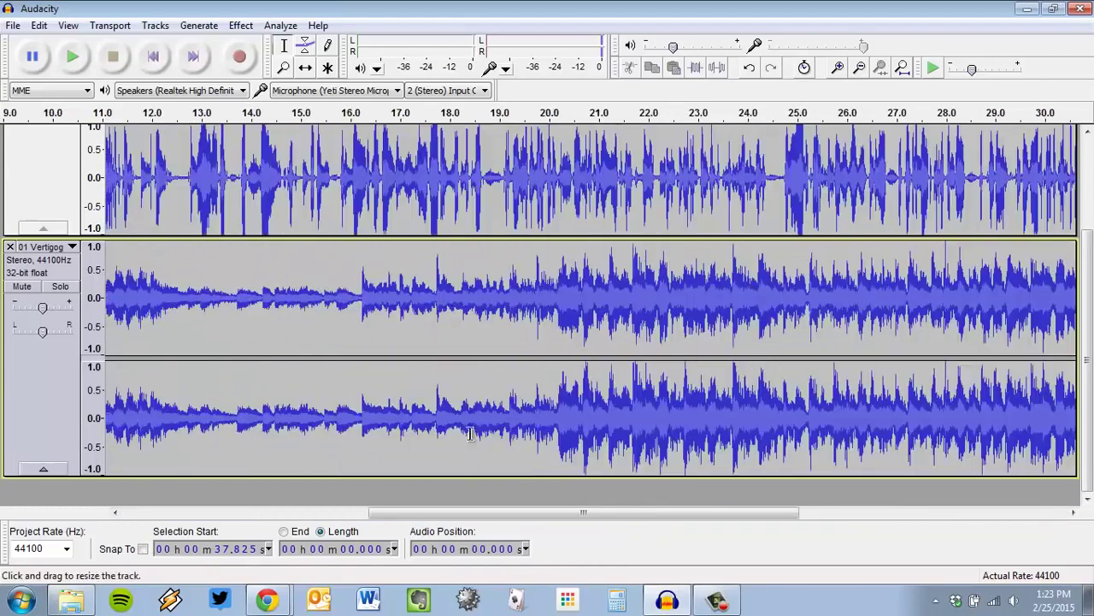
pyautogui.scroll(3, 513, 419)
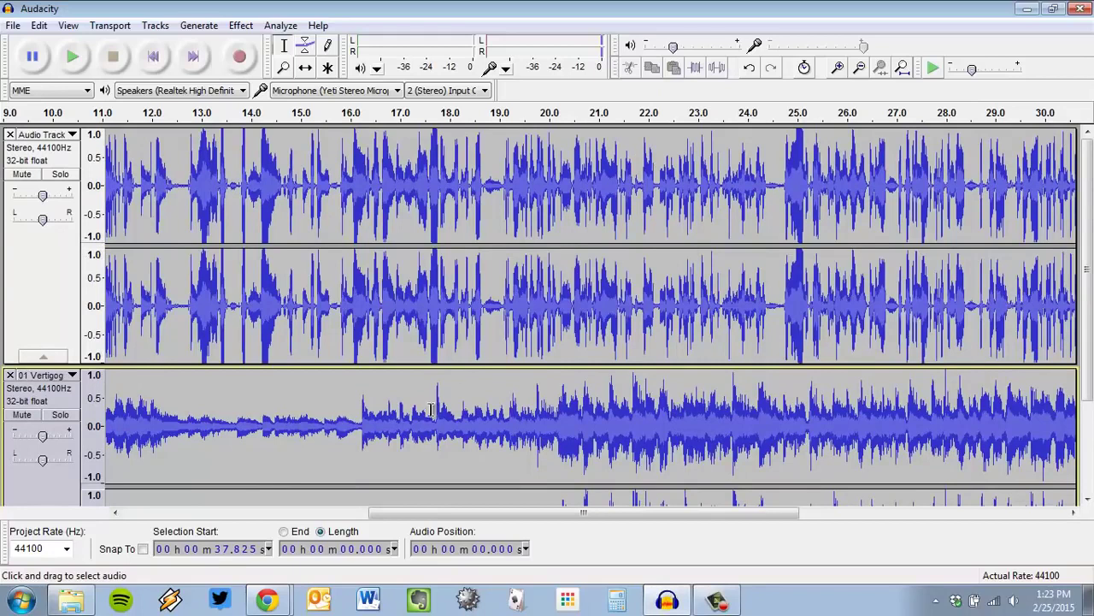
pyautogui.scroll(-3, 432, 410)
pyautogui.scroll(3, 504, 381)
# - Delete the narration stretch from about 15.7 to 18.8 seconds
pyautogui.click(563, 195)
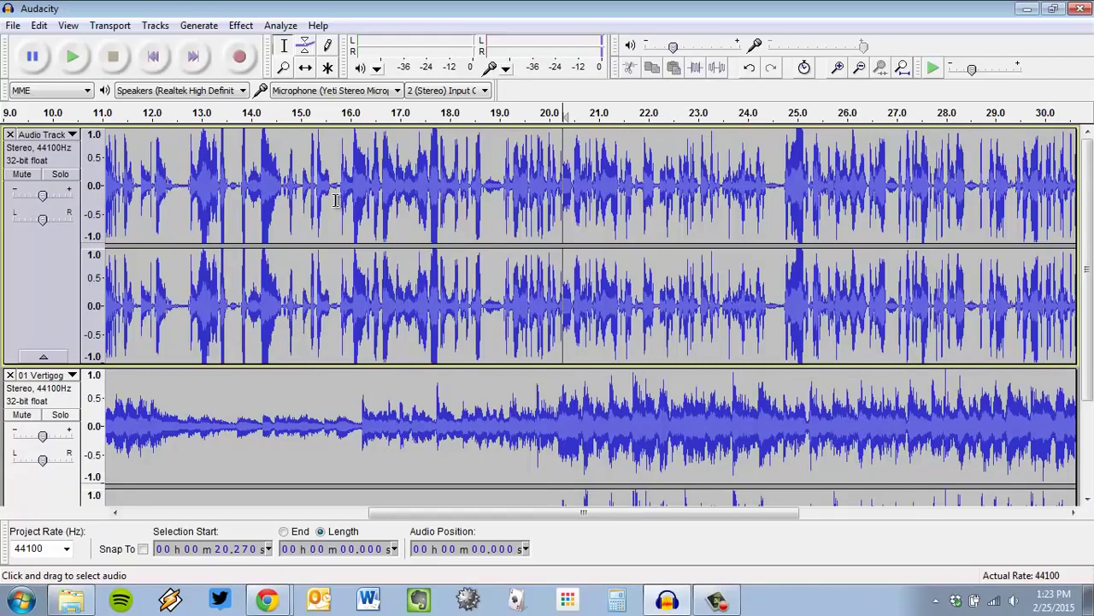
pyautogui.moveTo(338, 200); pyautogui.dragTo(488, 194)
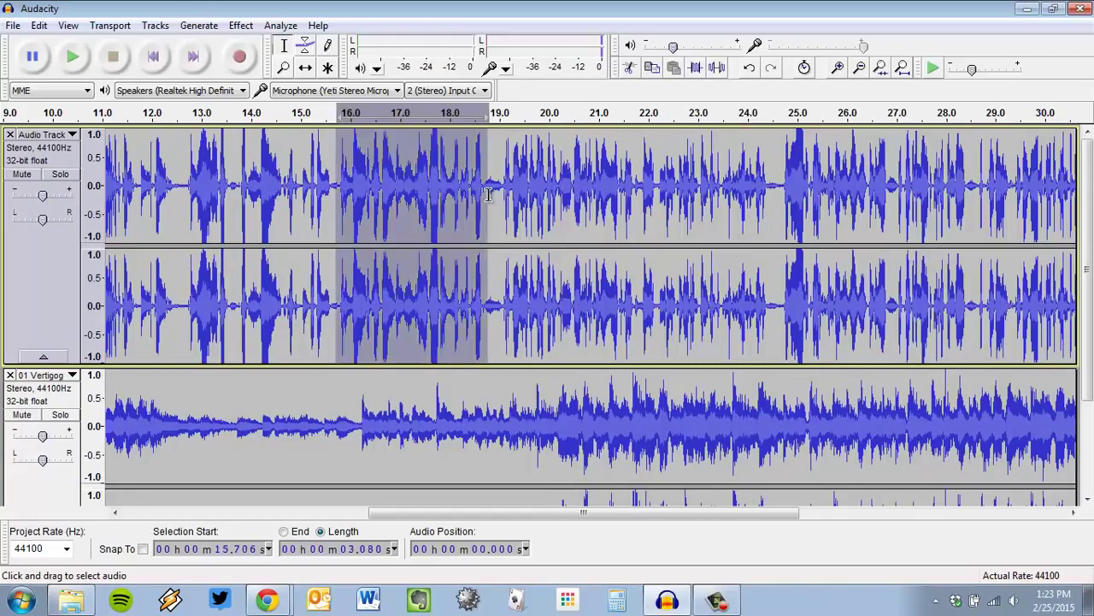
pyautogui.press('Delete')
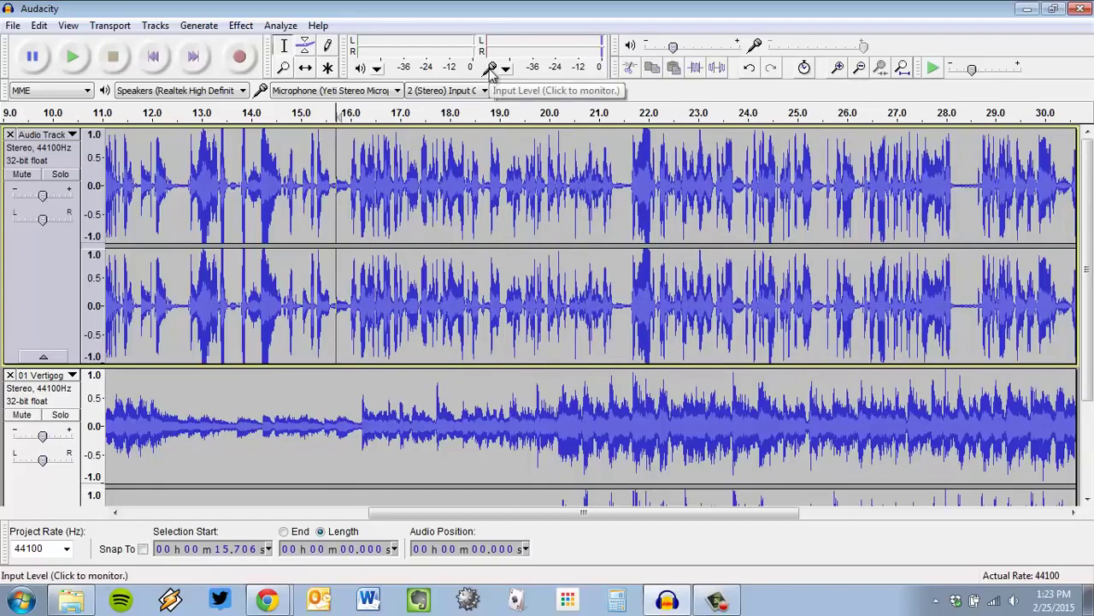
# - Place the edit cursor in the narration at about 20.3 seconds
pyautogui.scroll(-3, 453, 191)
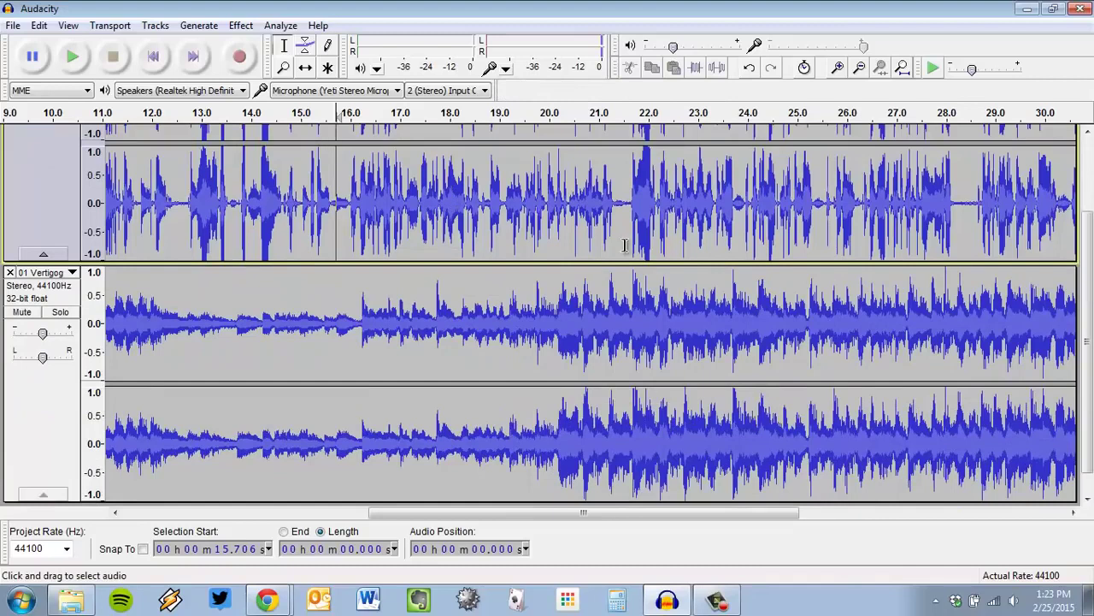
pyautogui.click(563, 329)
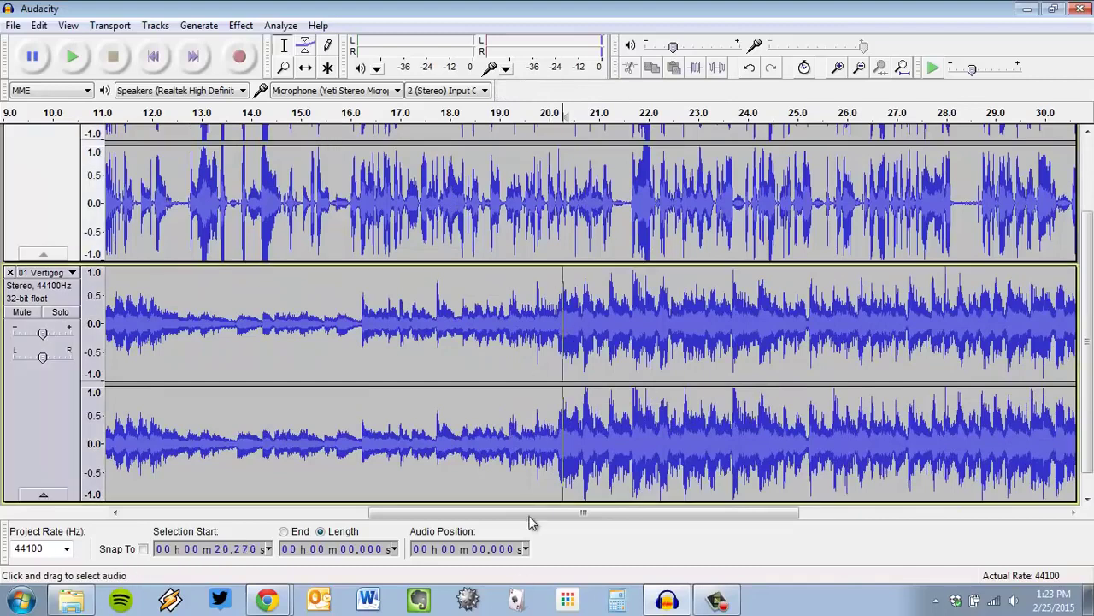
pyautogui.scroll(2, 567, 362)
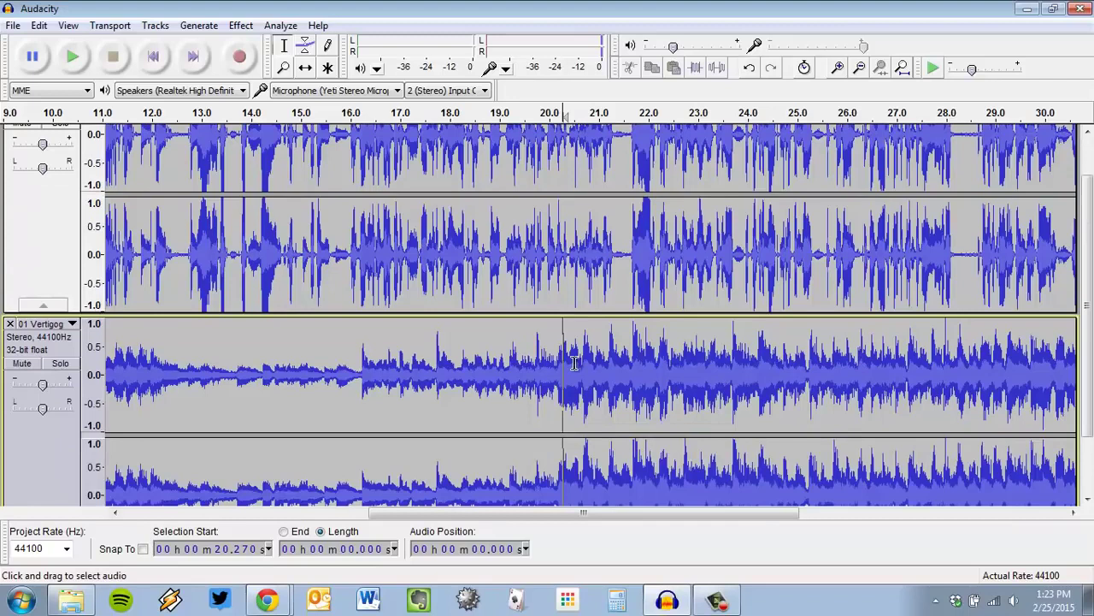
pyautogui.scroll(2, 575, 362)
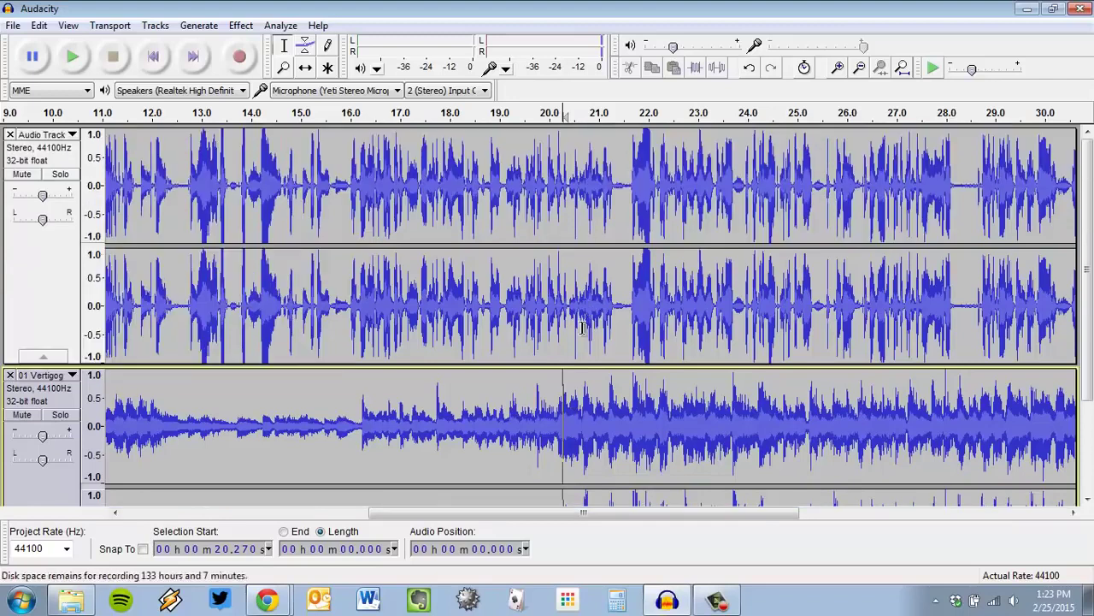
pyautogui.click(563, 161)
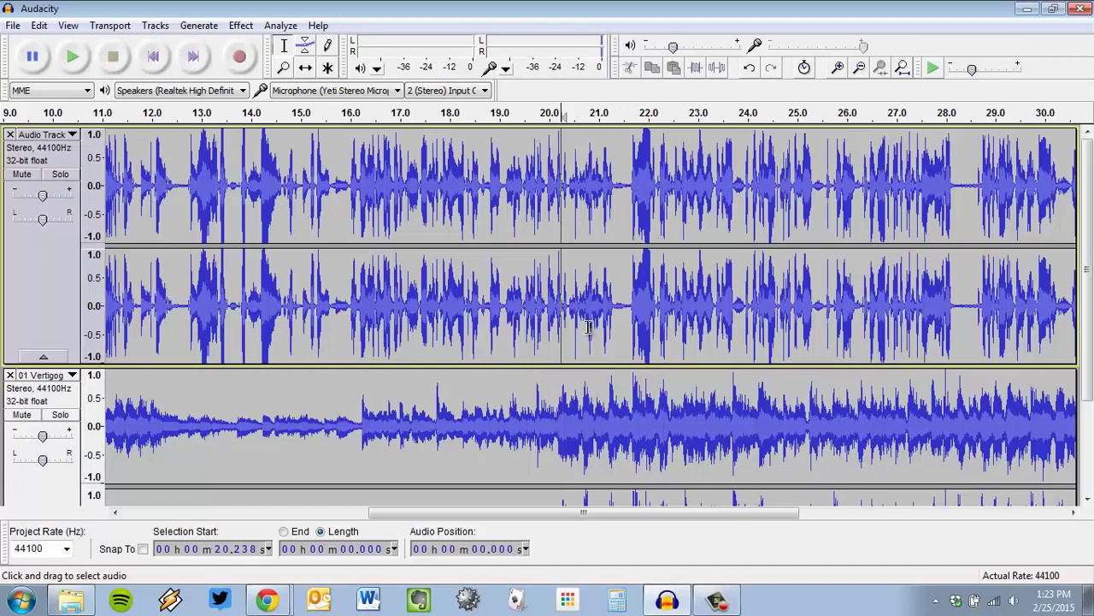
pyautogui.click(565, 179)
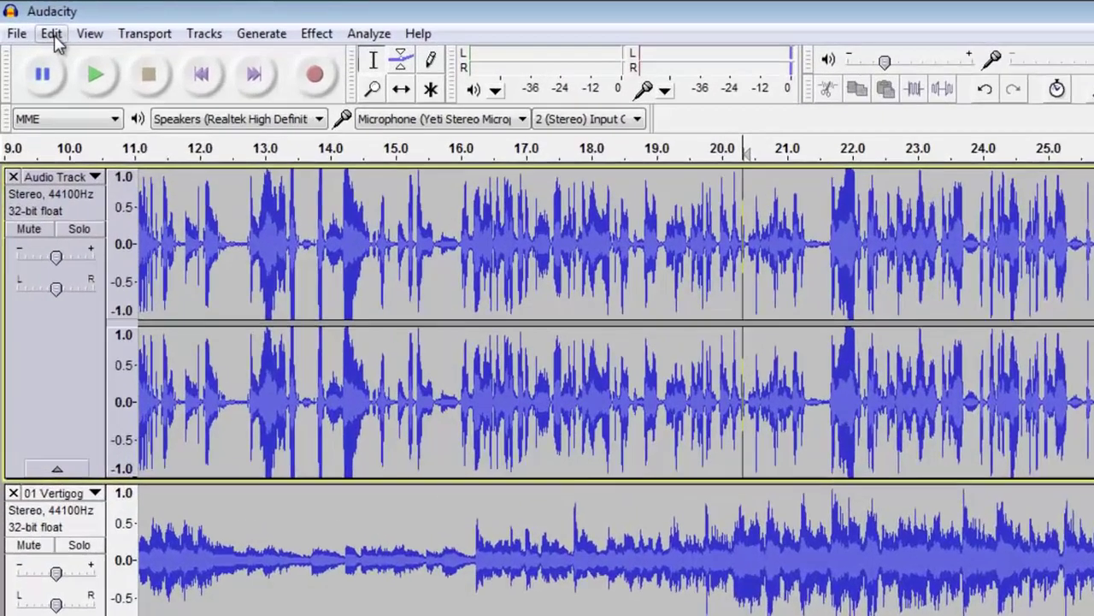
# - Split the narration at 20.3 seconds via Clip Boundaries > Split, then zoom in on the split
pyautogui.click(39, 26)
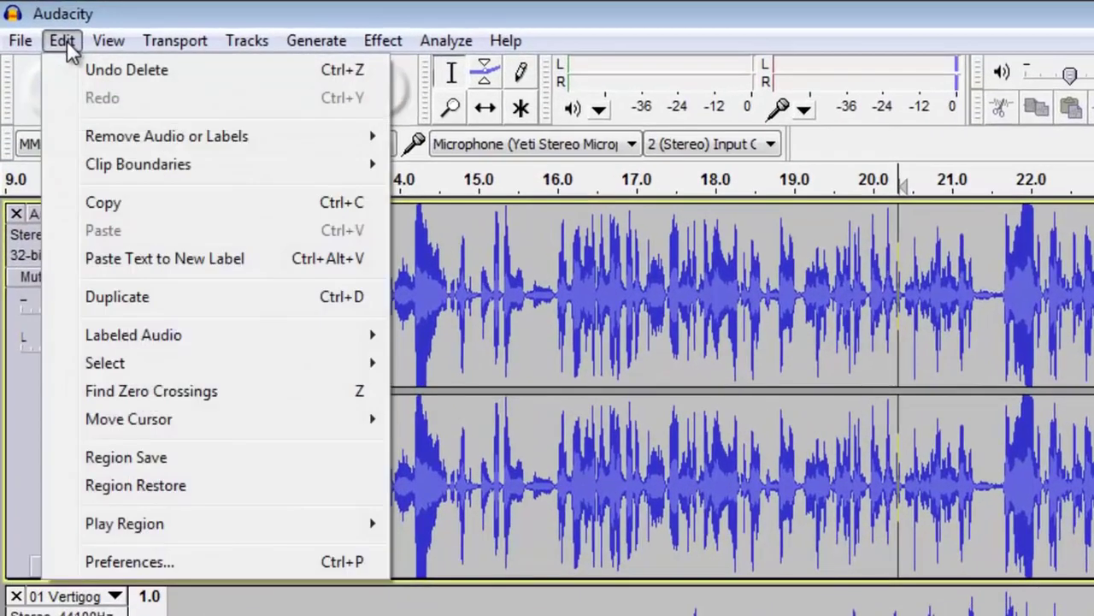
pyautogui.moveTo(138, 164)
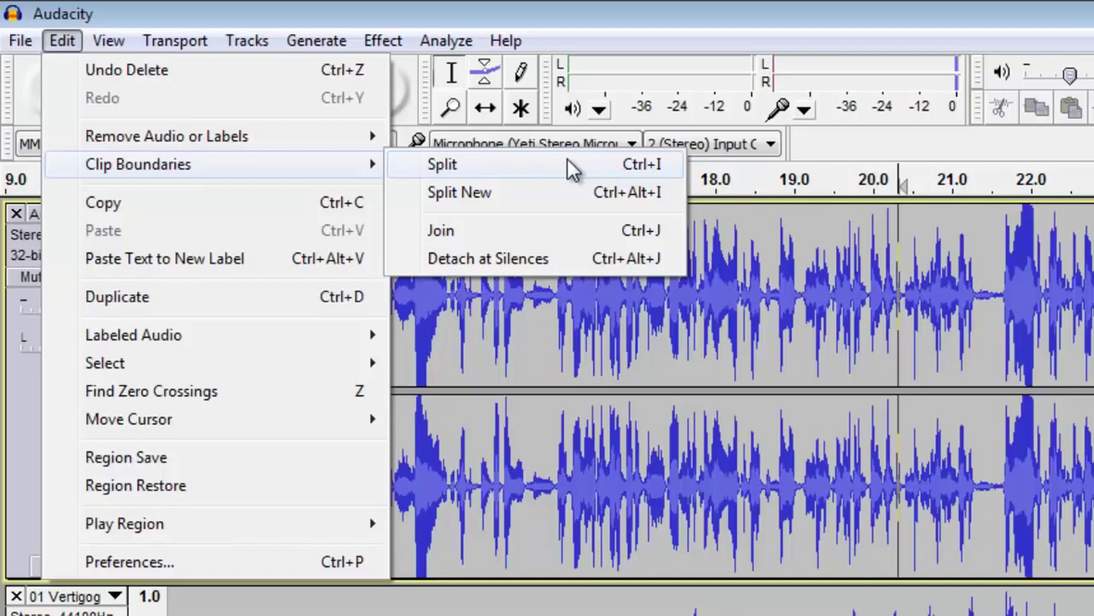
pyautogui.click(567, 163)
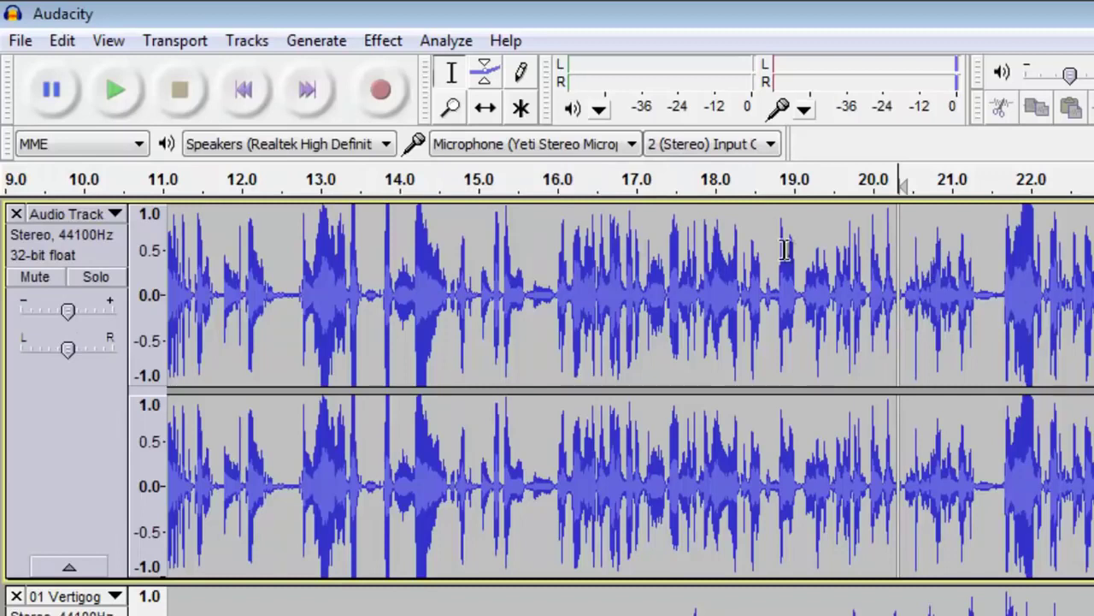
pyautogui.keyDown('ctrl'); pyautogui.scroll(1, 979, 314); pyautogui.keyUp('ctrl')
pyautogui.keyDown('ctrl'); pyautogui.scroll(1, 979, 313); pyautogui.keyUp('ctrl')
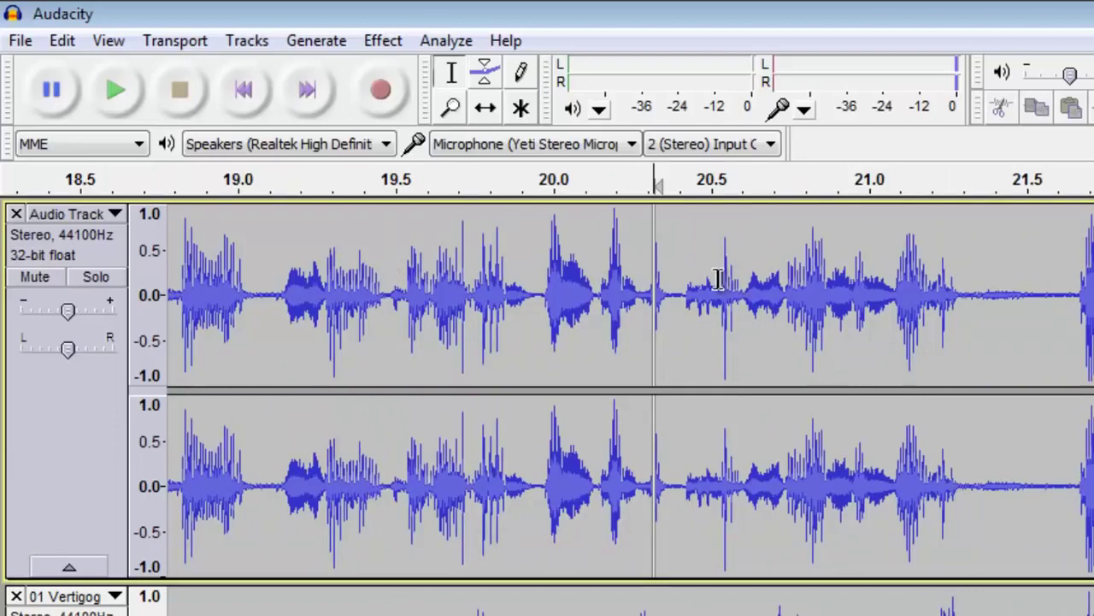
# - With the Time Shift Tool, slide the music track later, then nudge it slightly back
pyautogui.click(485, 110)
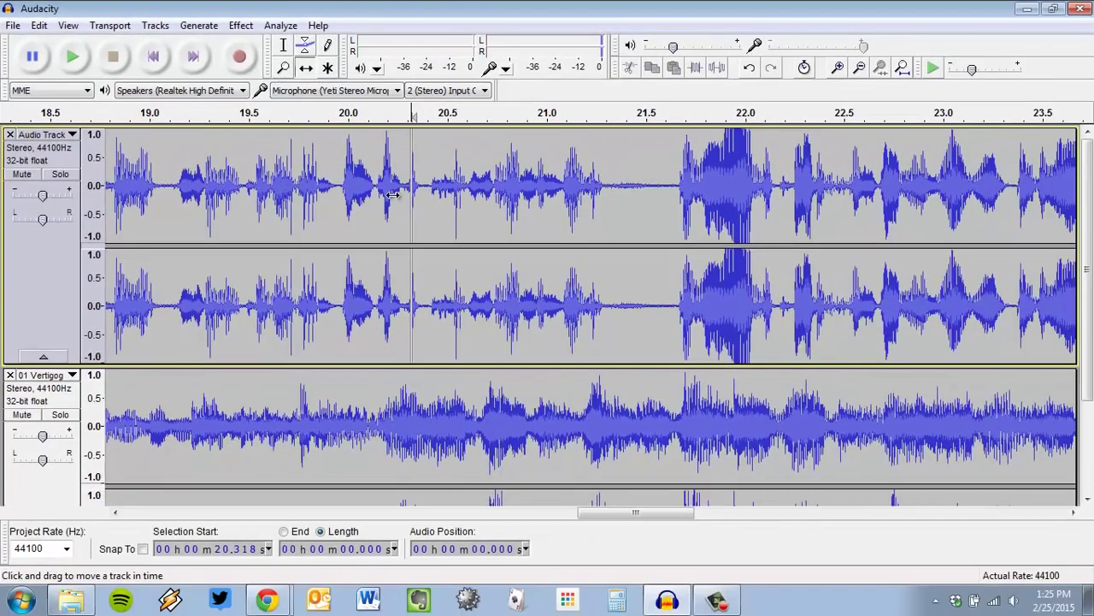
pyautogui.scroll(-3, 393, 195)
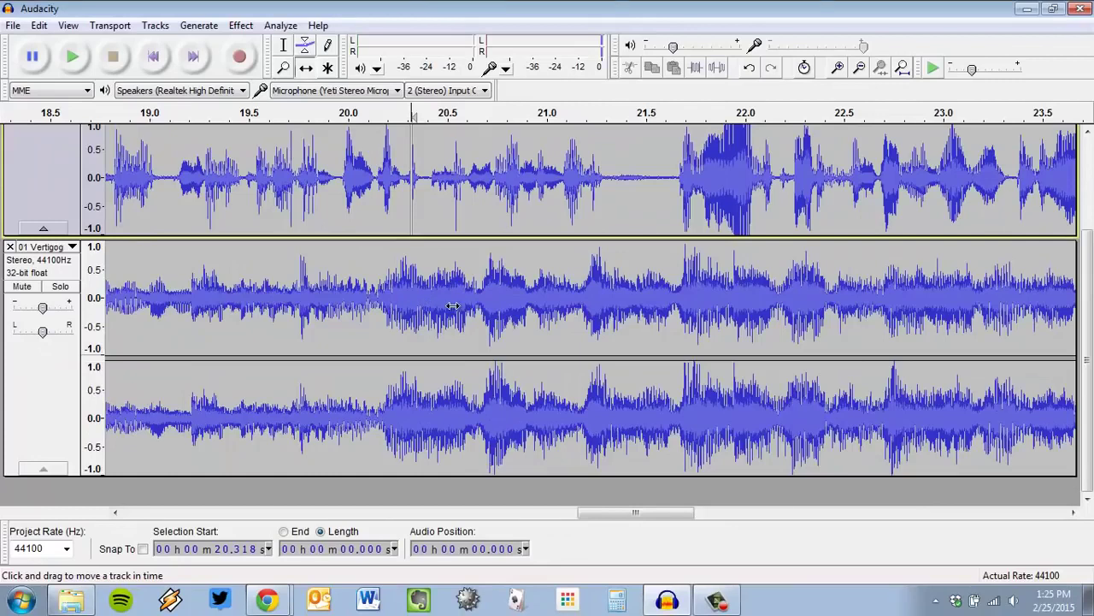
pyautogui.moveTo(439, 310); pyautogui.dragTo(493, 295)
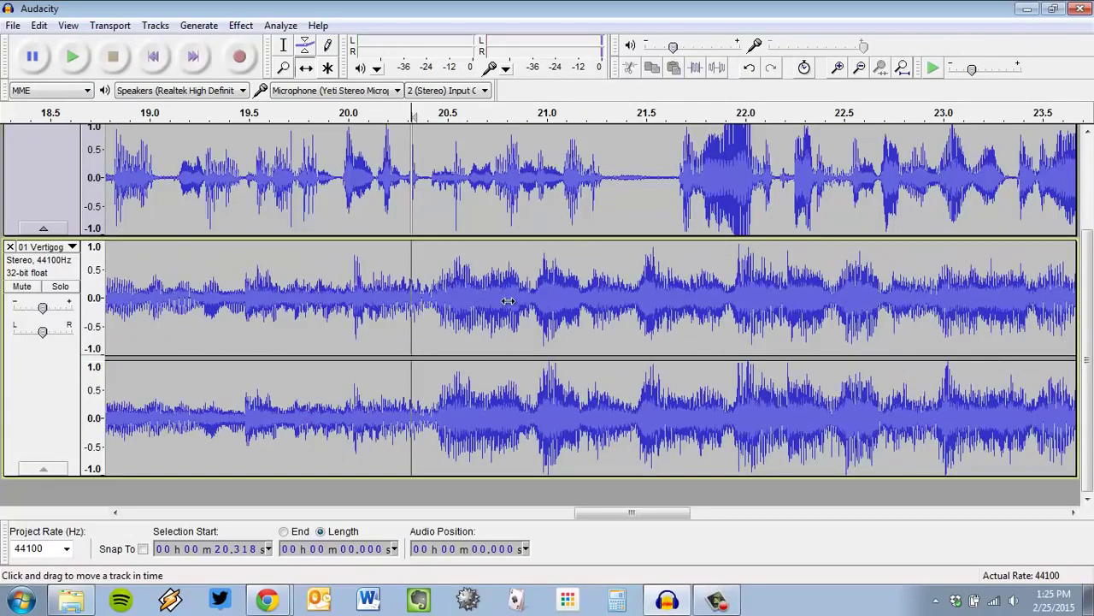
pyautogui.keyDown('ctrl'); pyautogui.scroll(-2, 507, 299); pyautogui.keyUp('ctrl')
pyautogui.moveTo(480, 305); pyautogui.dragTo(431, 303)
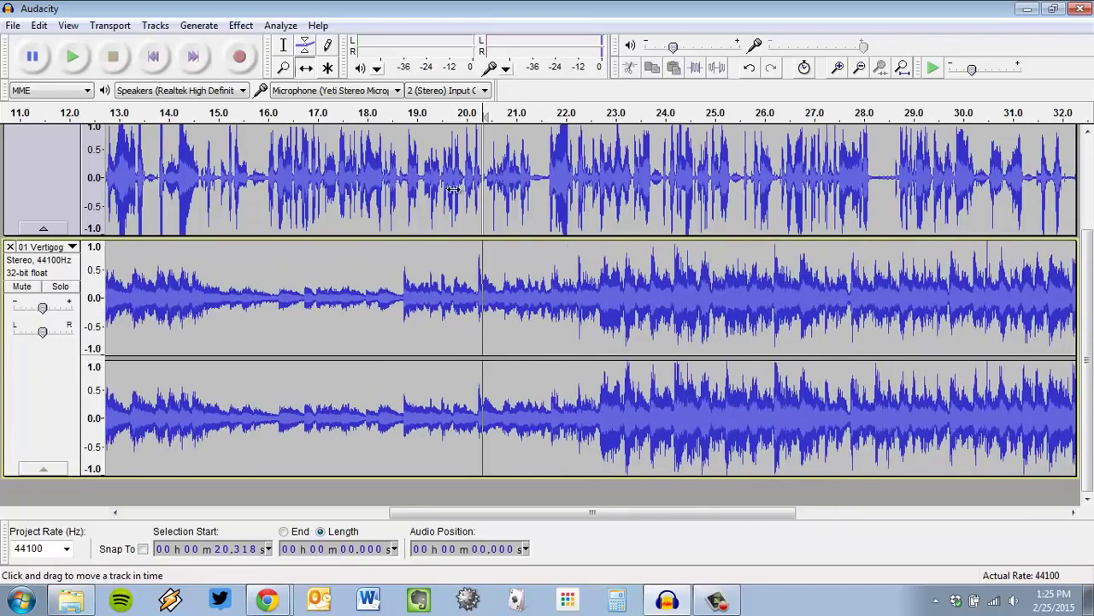
# - Reset the stray music selection to 20.3 s, then drag the music track much later
pyautogui.click(282, 47)
pyautogui.moveTo(350, 286); pyautogui.dragTo(800, 325)
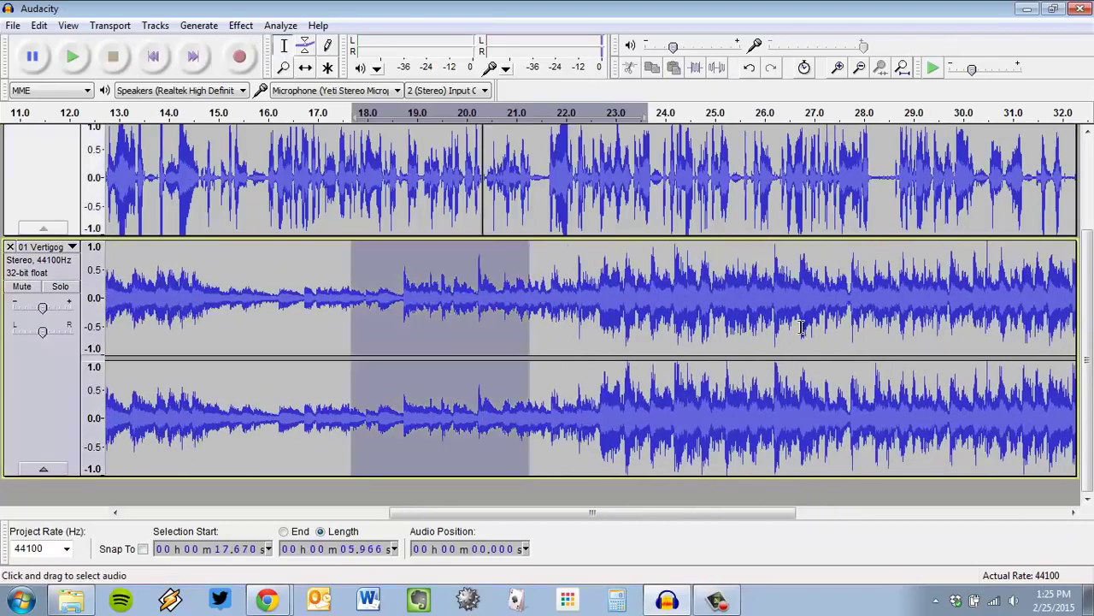
pyautogui.click(483, 322)
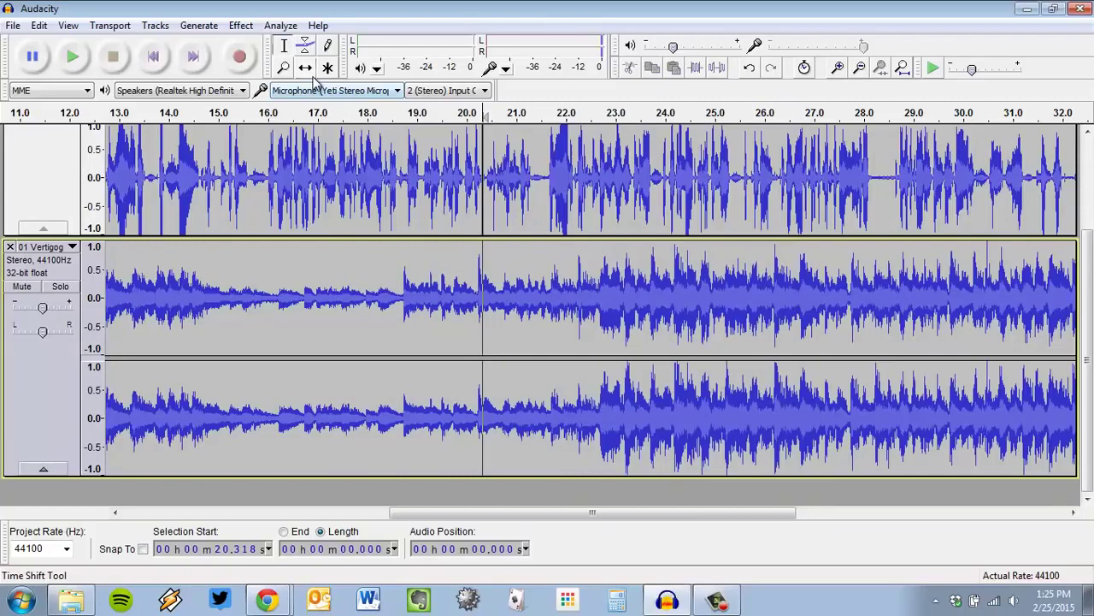
pyautogui.click(305, 69)
pyautogui.moveTo(240, 321)
pyautogui.mouseDown()
pyautogui.moveTo(440, 324)
pyautogui.moveTo(240, 286)
pyautogui.moveTo(781, 313)
pyautogui.mouseUp()
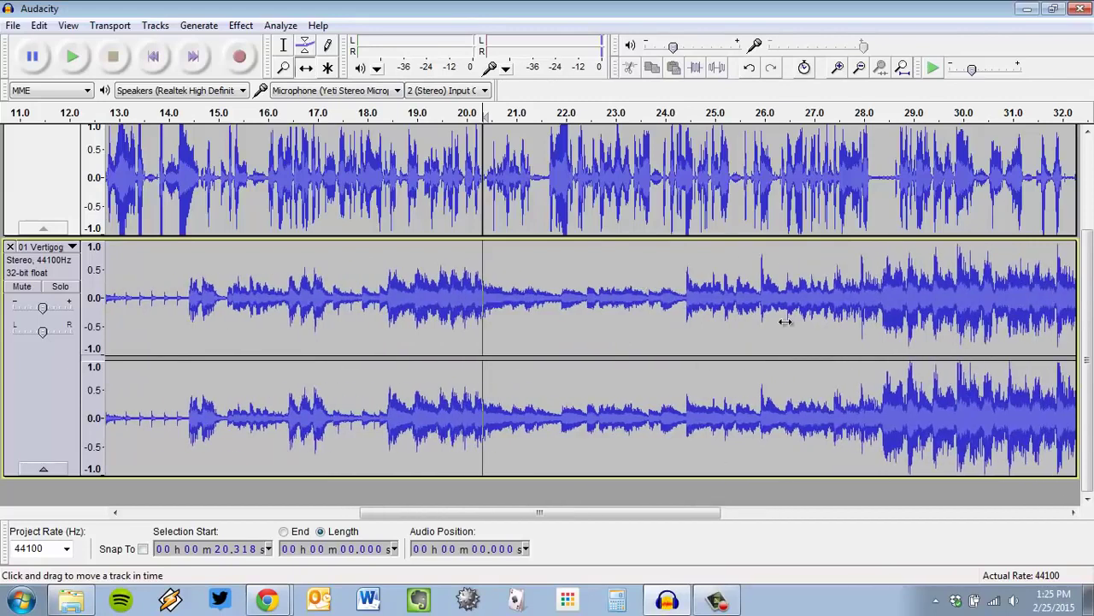
pyautogui.scroll(3, 703, 148)
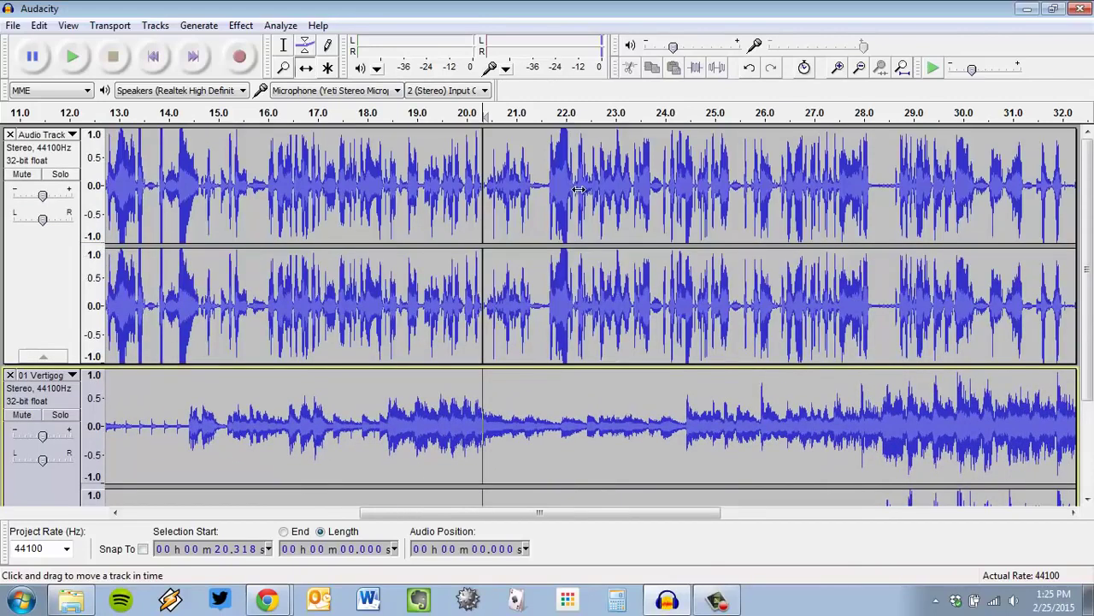
# - Move the second narration clip to about 23.3 s, nudge the first clip, and shift the music later
pyautogui.moveTo(581, 191); pyautogui.dragTo(664, 206)
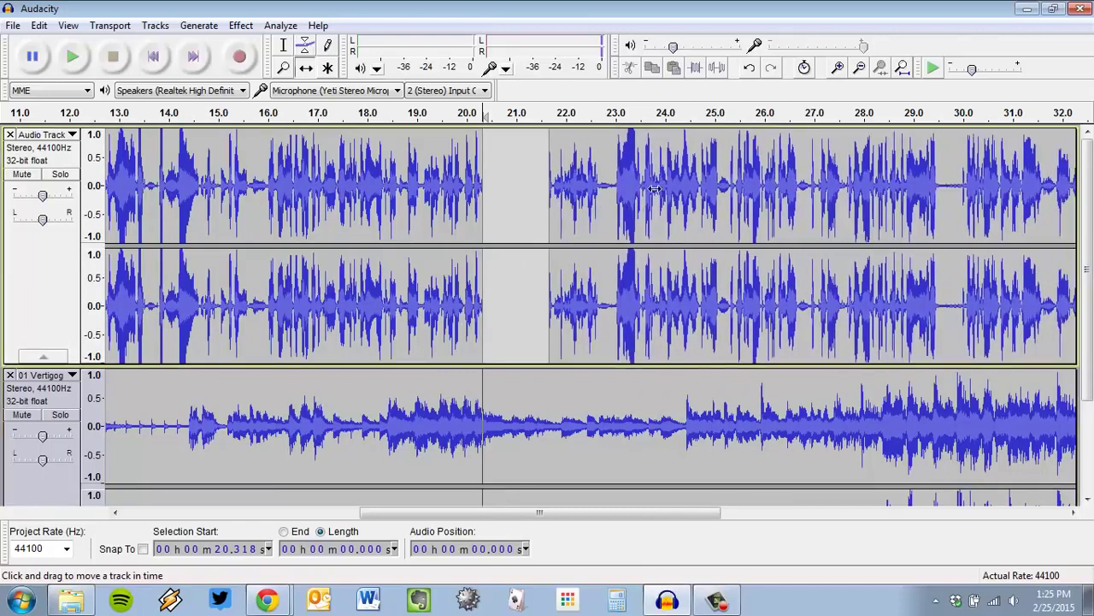
pyautogui.moveTo(663, 206); pyautogui.dragTo(810, 201)
pyautogui.moveTo(324, 182)
pyautogui.mouseDown()
pyautogui.moveTo(421, 200)
pyautogui.moveTo(399, 203)
pyautogui.mouseUp()
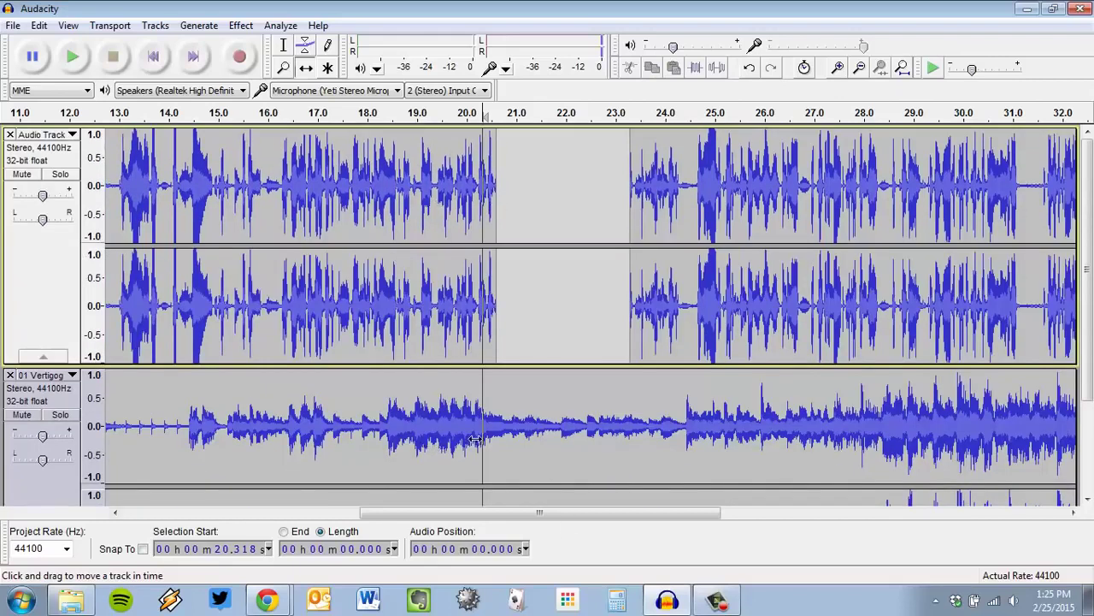
pyautogui.moveTo(476, 438)
pyautogui.mouseDown()
pyautogui.moveTo(546, 418)
pyautogui.moveTo(525, 397)
pyautogui.mouseUp()
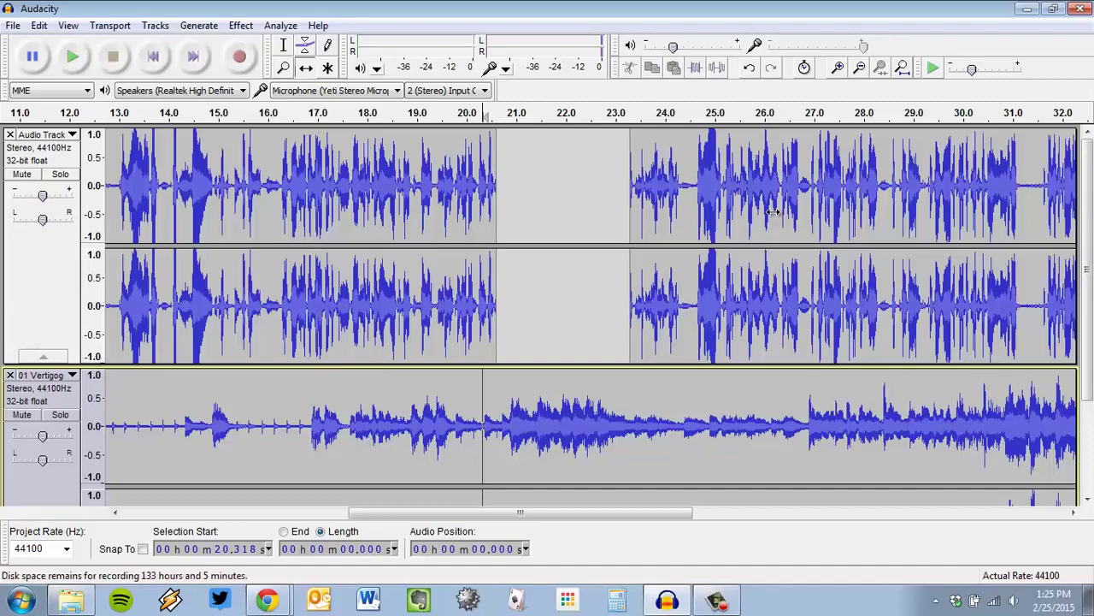
pyautogui.scroll(-2, 797, 215)
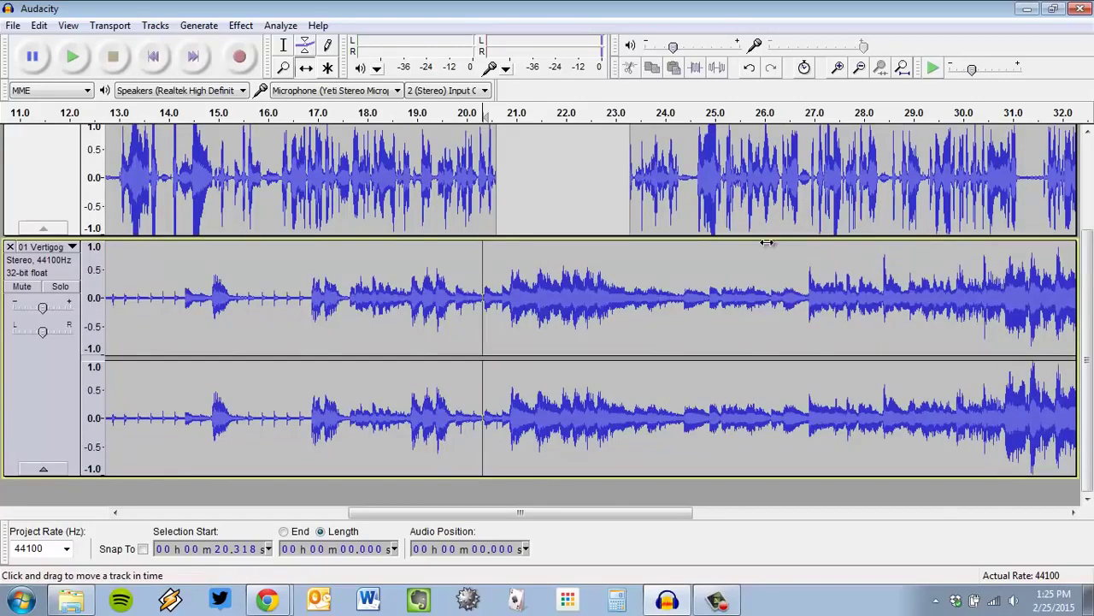
pyautogui.scroll(2, 741, 306)
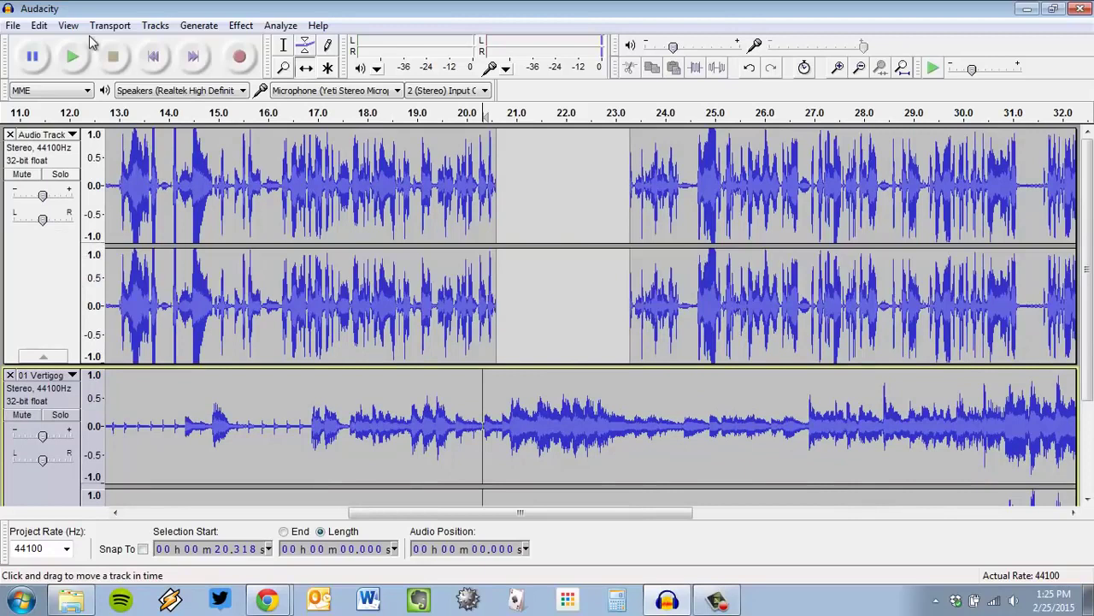
pyautogui.click(39, 25)
pyautogui.moveTo(87, 103)
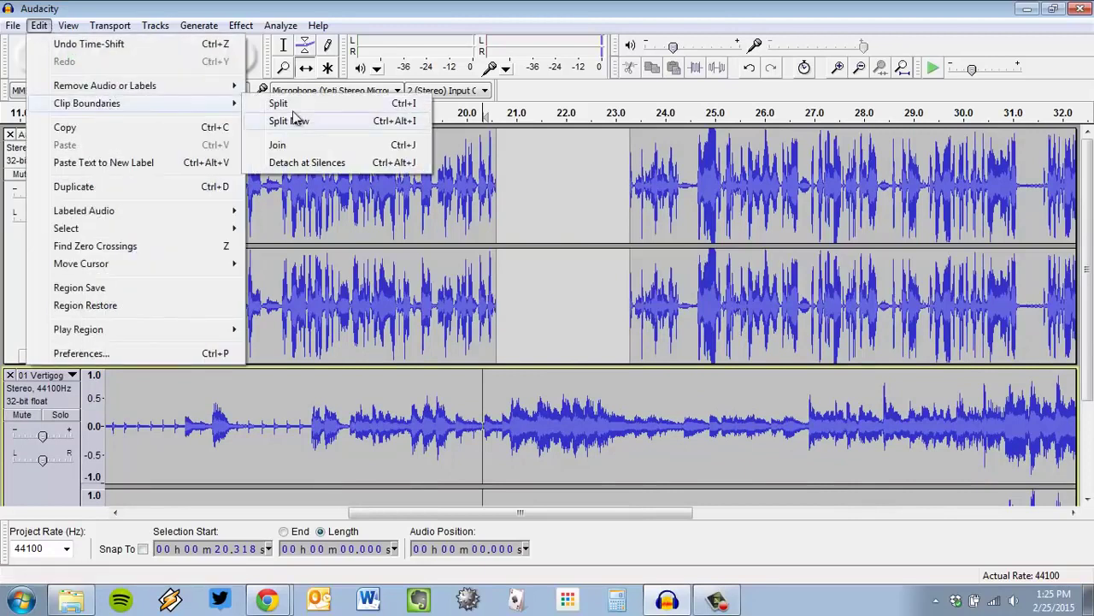
pyautogui.click(293, 120)
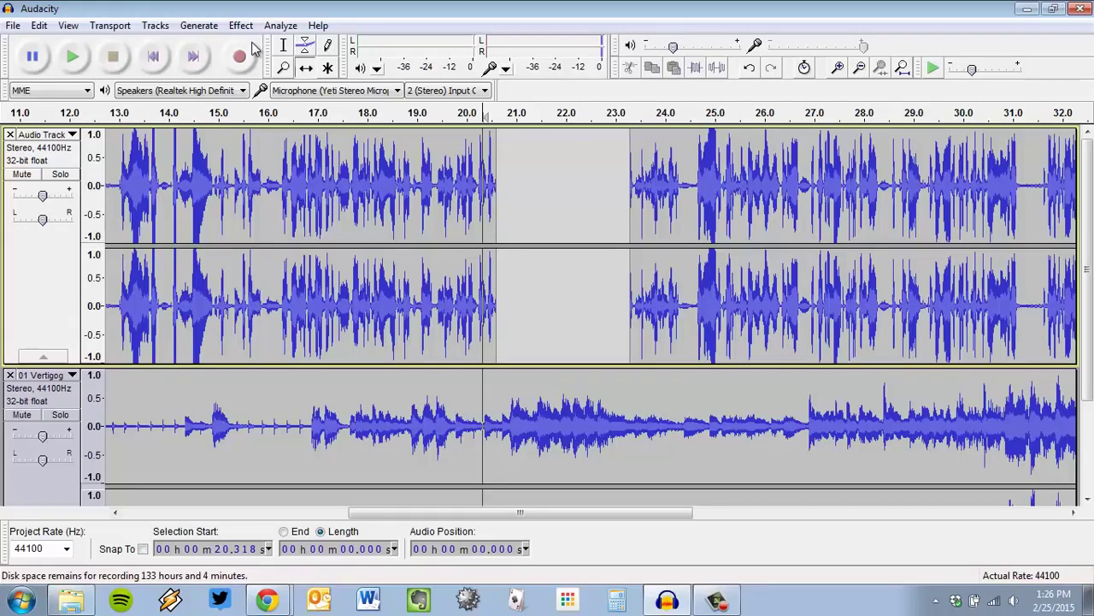
pyautogui.moveTo(684, 513); pyautogui.dragTo(804, 513)
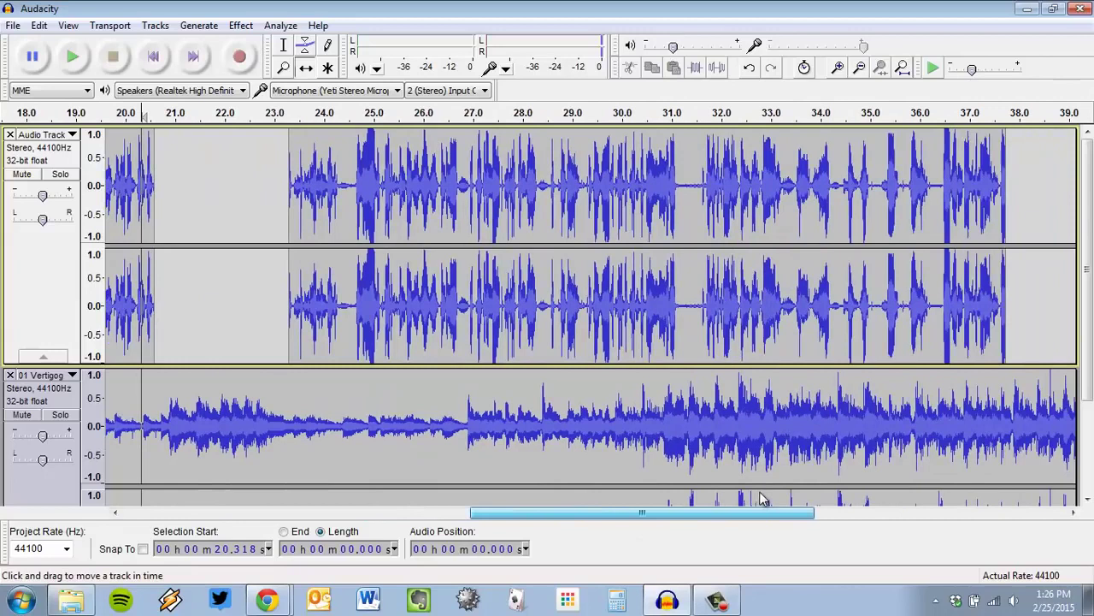
pyautogui.scroll(-2, 847, 369)
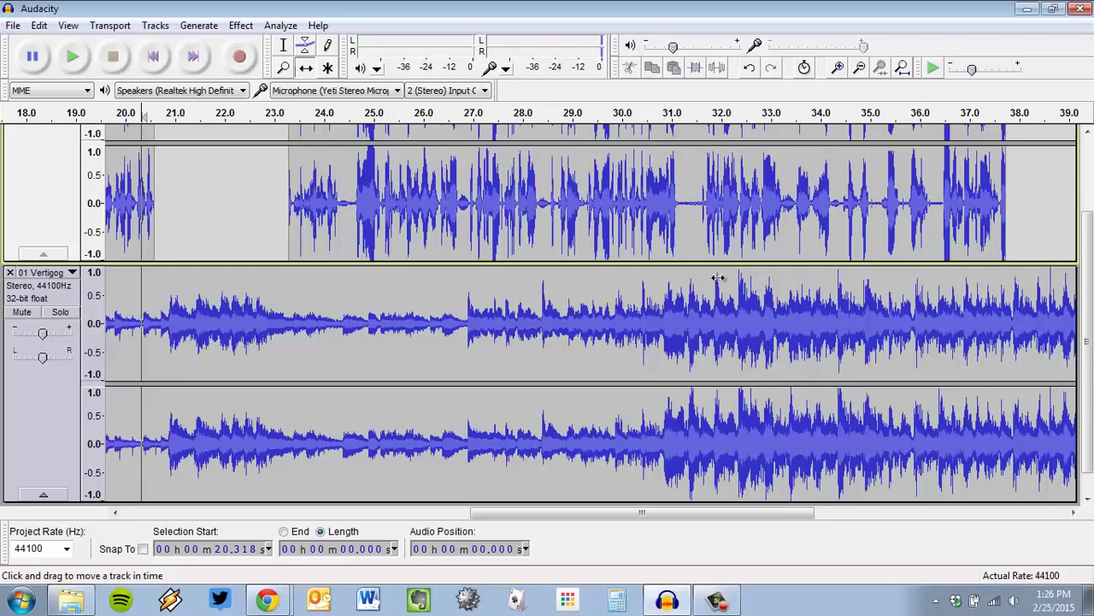
pyautogui.scroll(1, 710, 351)
pyautogui.scroll(1, 684, 256)
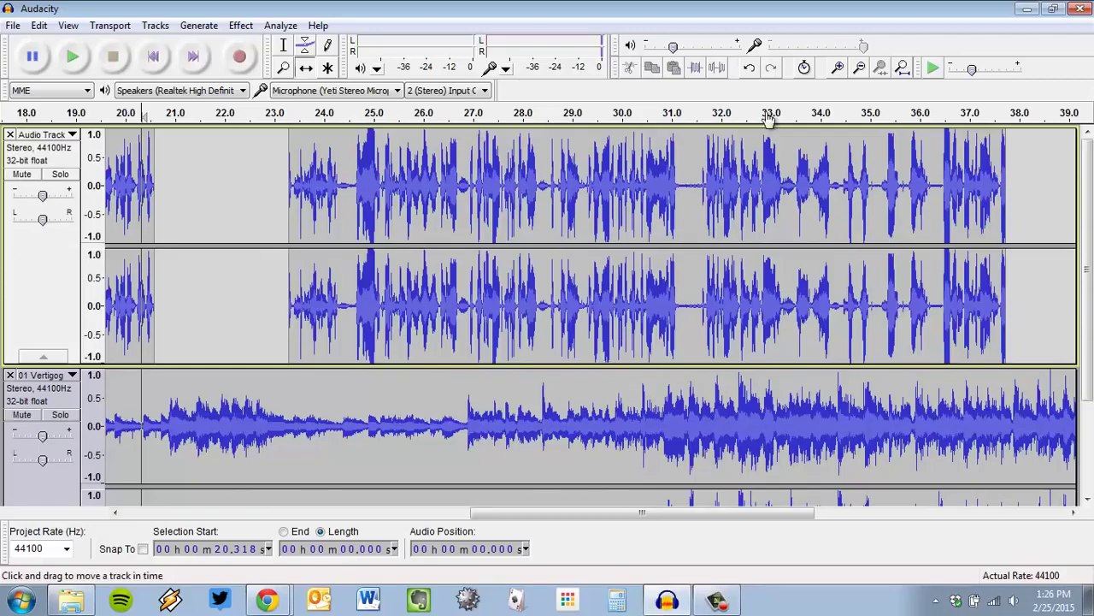
pyautogui.scroll(-1, 721, 150)
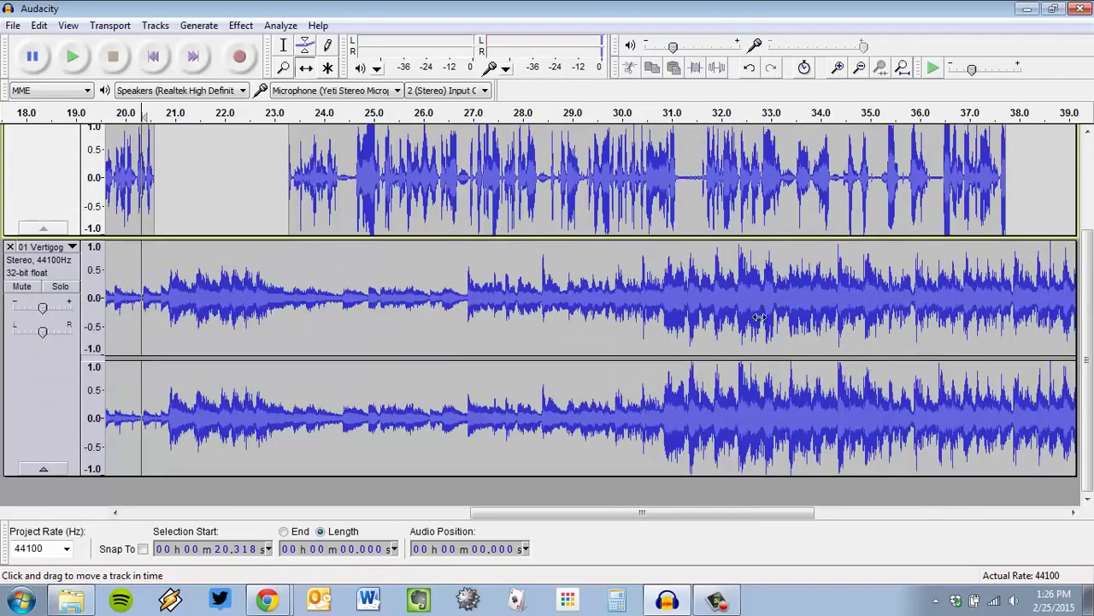
pyautogui.moveTo(673, 511)
pyautogui.mouseDown()
pyautogui.moveTo(547, 518)
pyautogui.moveTo(528, 529)
pyautogui.mouseUp()
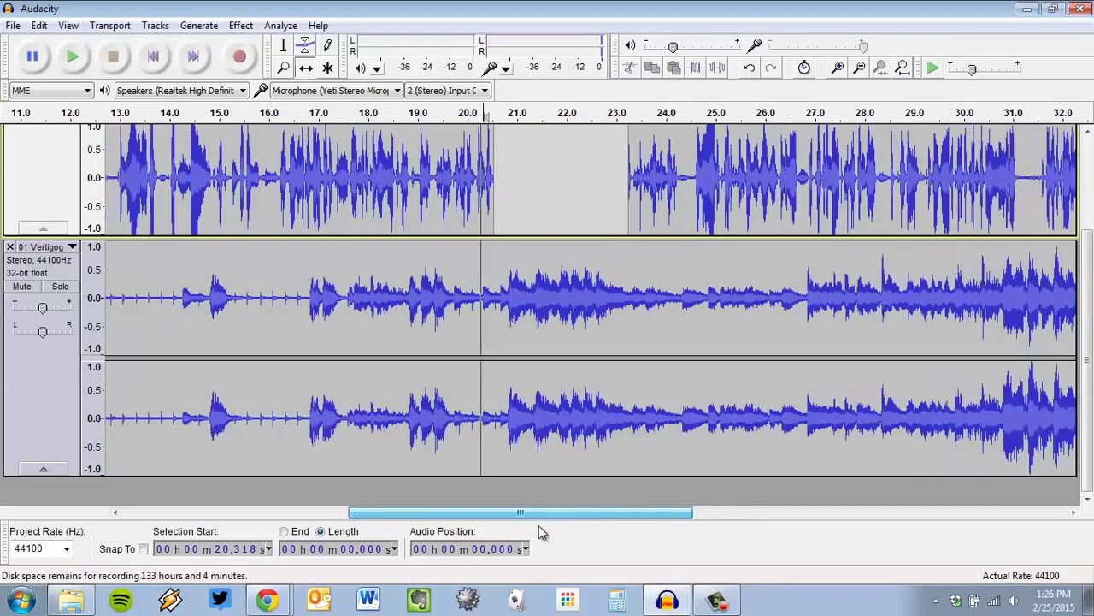
pyautogui.scroll(1, 356, 425)
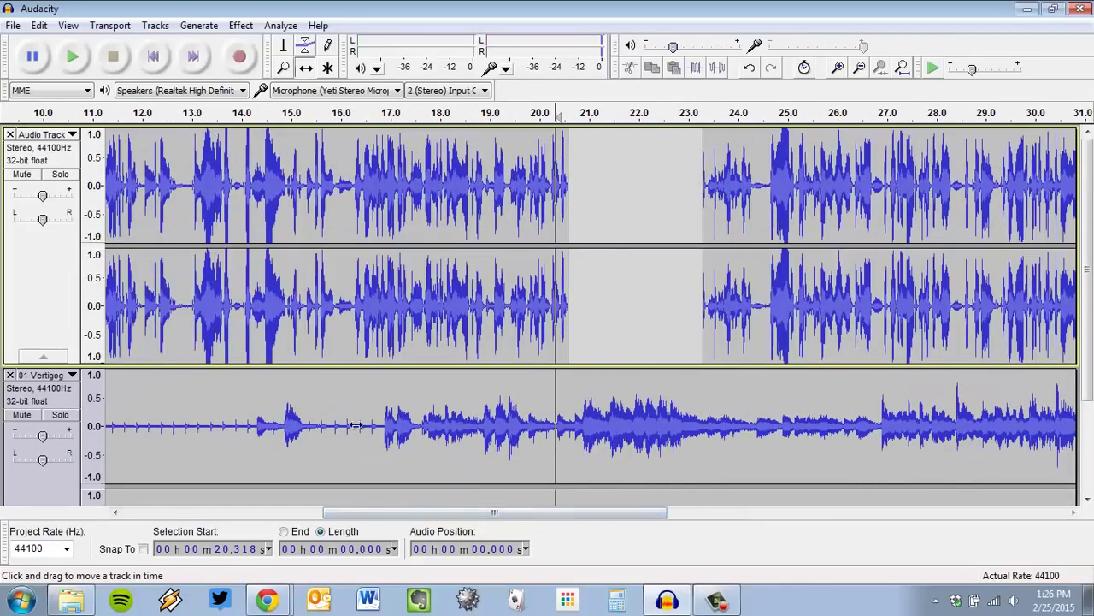
# - Add an envelope point on the music at 20.3 s and pull the envelope before it down
pyautogui.click(306, 51)
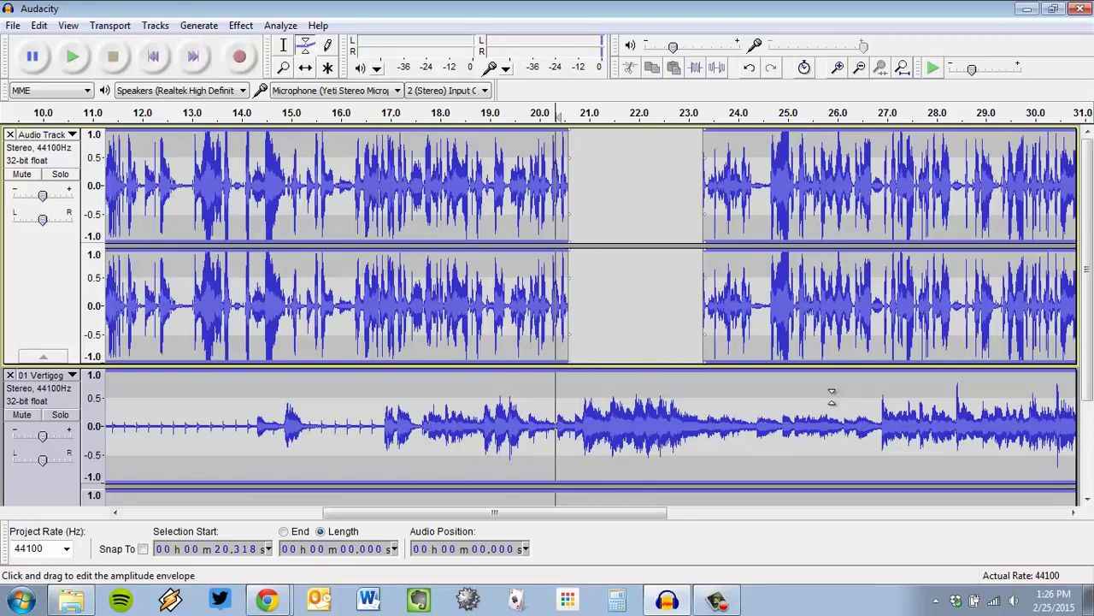
pyautogui.scroll(-1, 832, 395)
pyautogui.scroll(1, 855, 376)
pyautogui.scroll(-3, 903, 346)
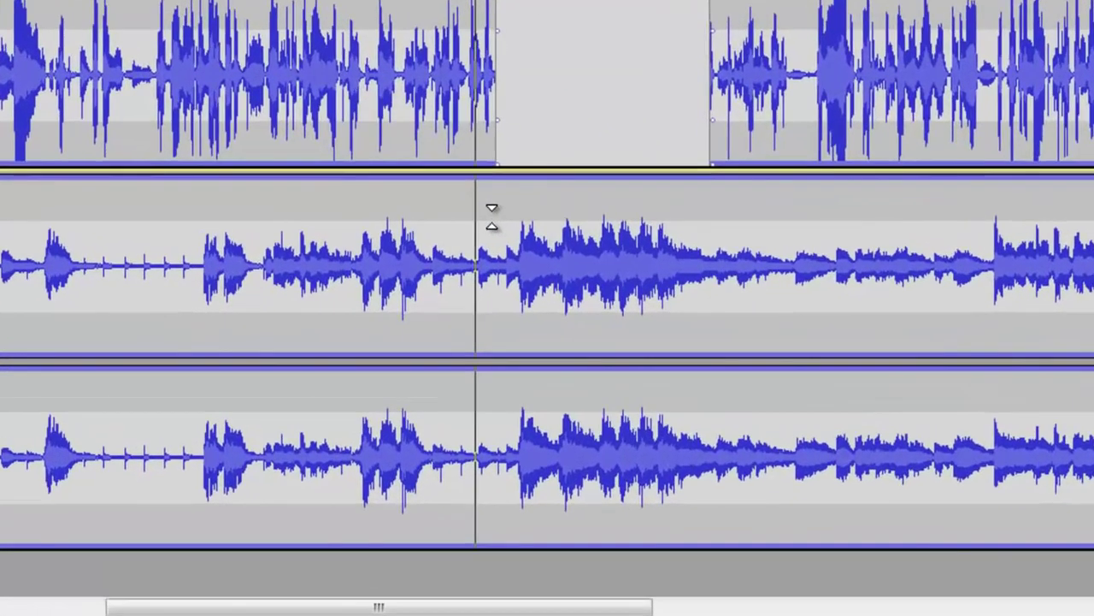
pyautogui.click(492, 218)
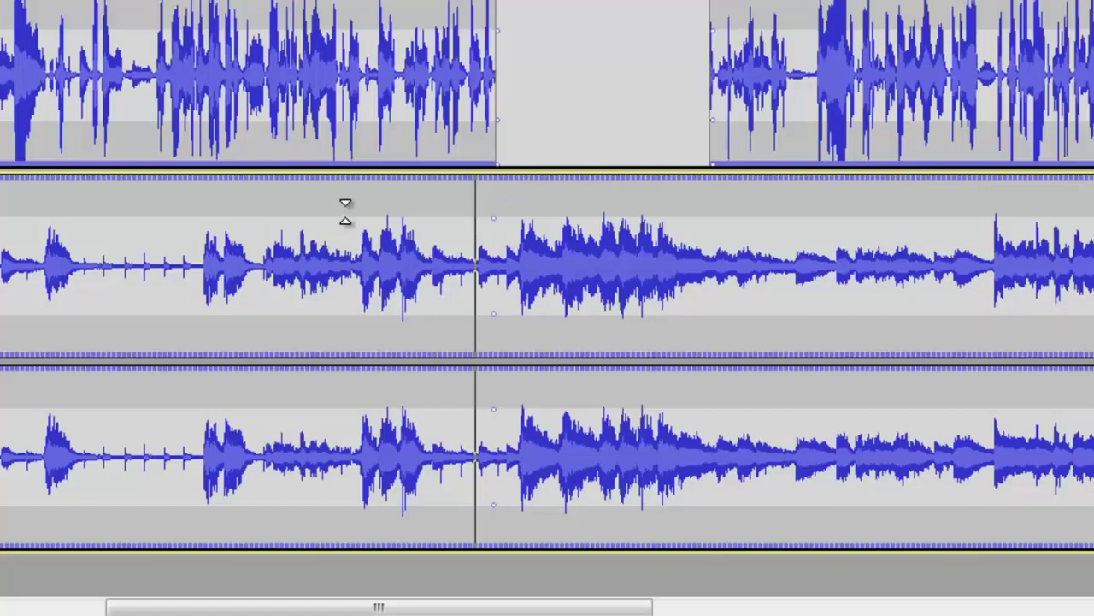
pyautogui.moveTo(362, 226)
pyautogui.mouseDown()
pyautogui.moveTo(305, 282)
pyautogui.moveTo(286, 252)
pyautogui.moveTo(447, 260)
pyautogui.mouseUp()
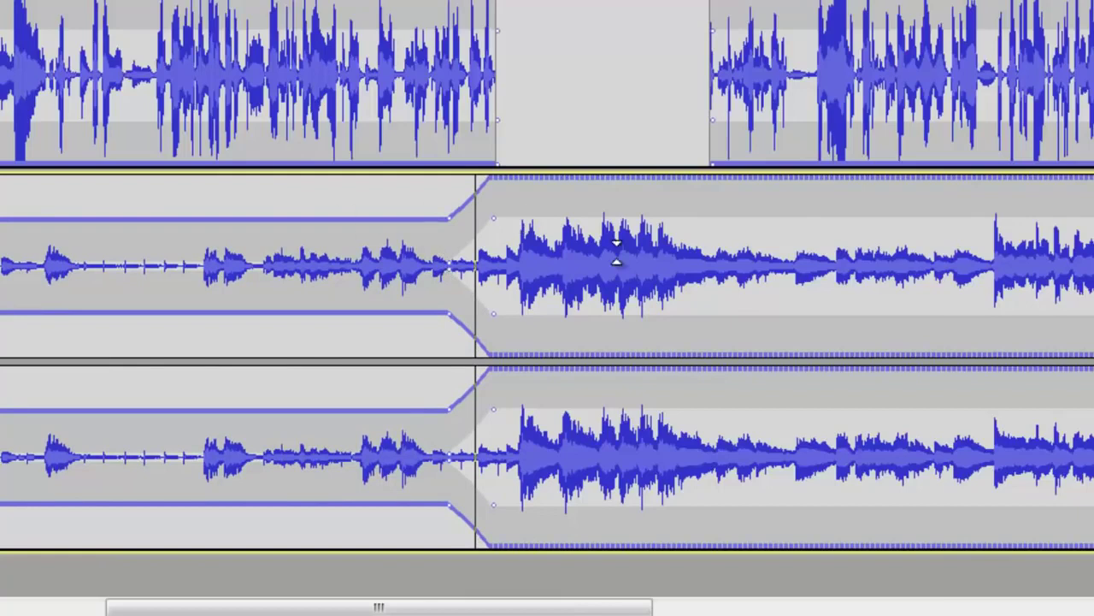
# - Add two envelope points in the narration gap and raise the music into a swell
pyautogui.click(718, 208)
pyautogui.click(668, 200)
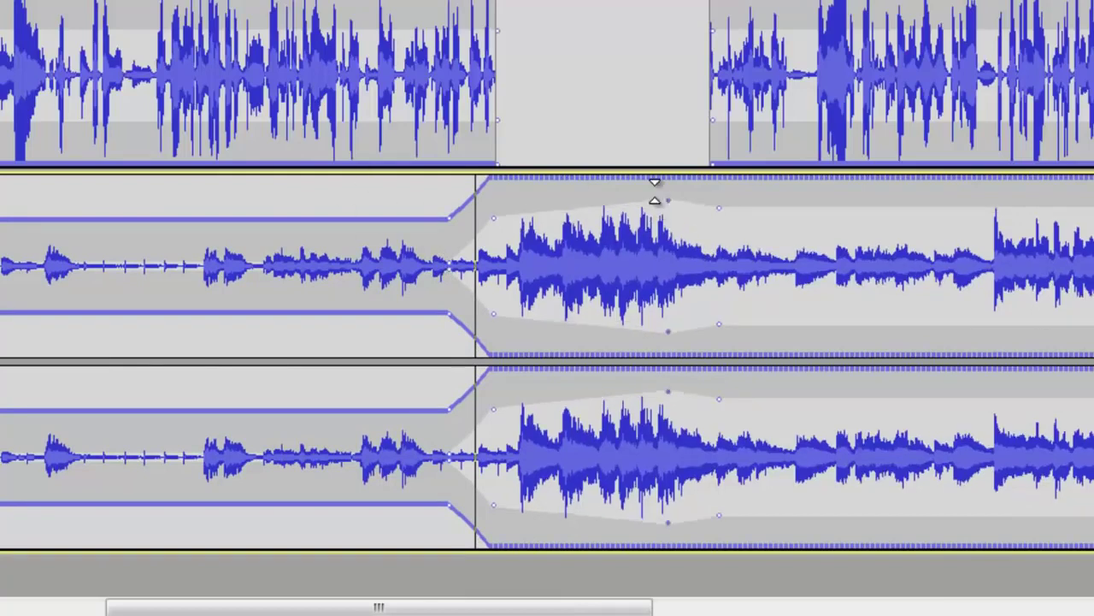
pyautogui.moveTo(654, 190)
pyautogui.mouseDown()
pyautogui.moveTo(532, 151)
pyautogui.moveTo(570, 237)
pyautogui.moveTo(582, 171)
pyautogui.moveTo(526, 162)
pyautogui.mouseUp()
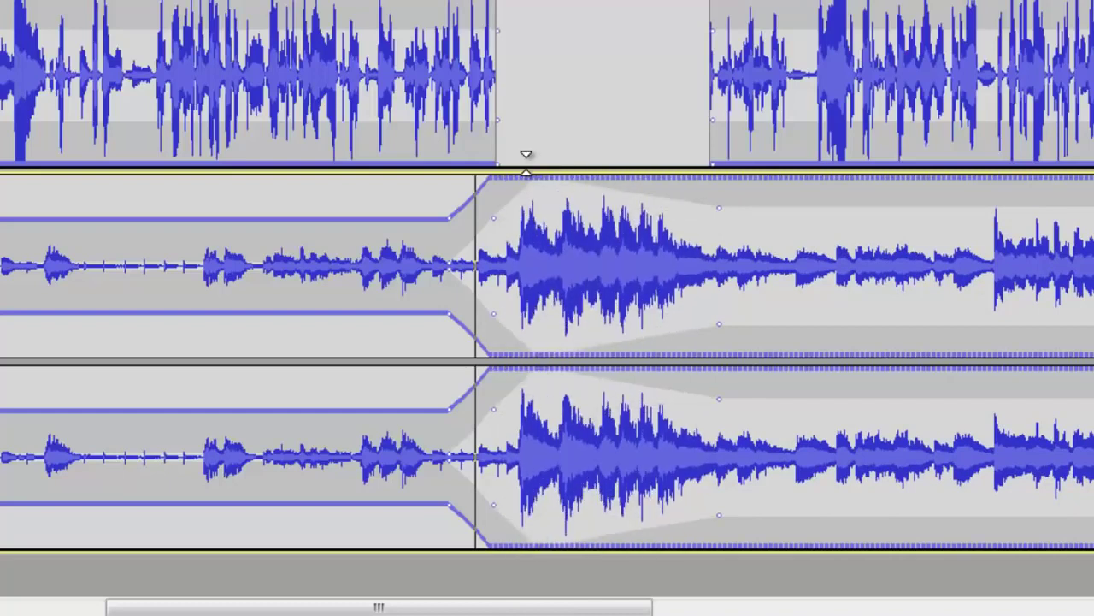
pyautogui.scroll(5, 598, 175)
pyautogui.scroll(-4, 658, 256)
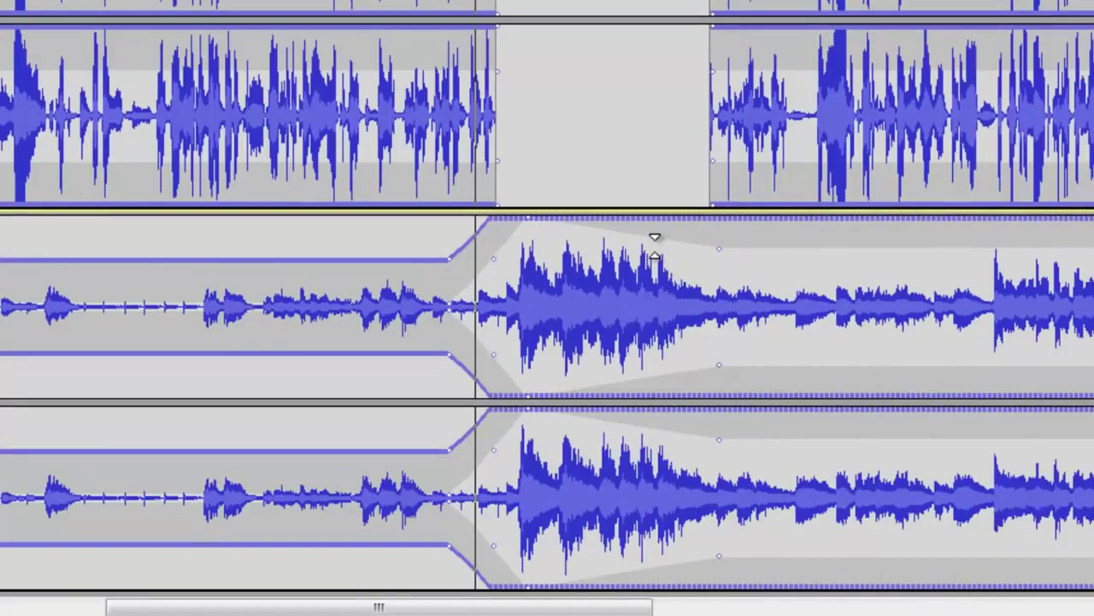
# - Bring the music envelope back down under the second narration clip after the swell
pyautogui.moveTo(678, 225); pyautogui.dragTo(698, 215)
pyautogui.scroll(4, 524, 142)
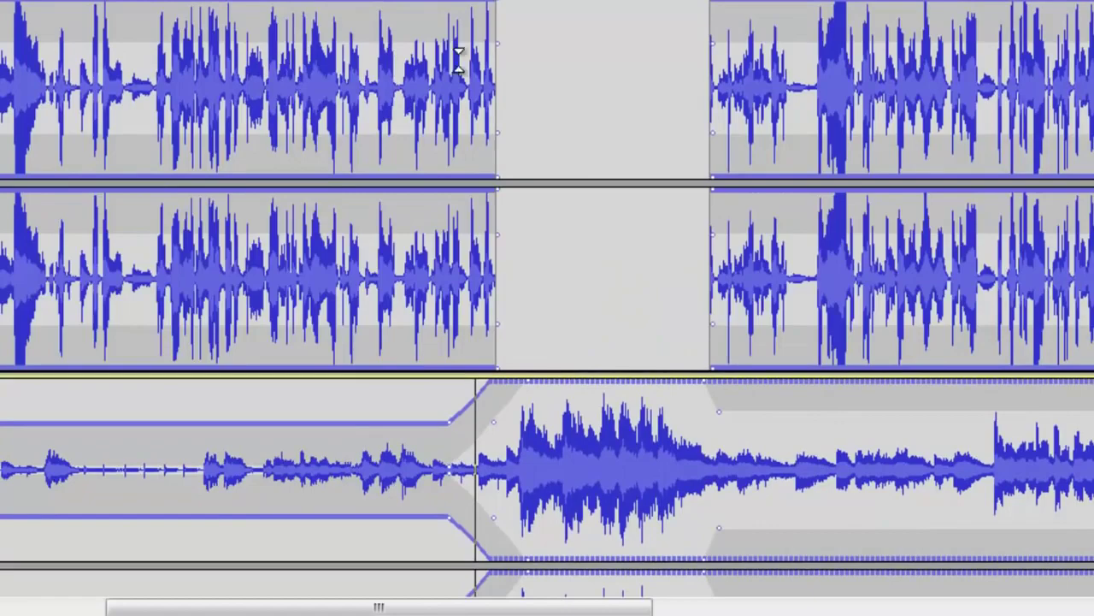
pyautogui.scroll(-4, 650, 167)
pyautogui.scroll(4, 631, 171)
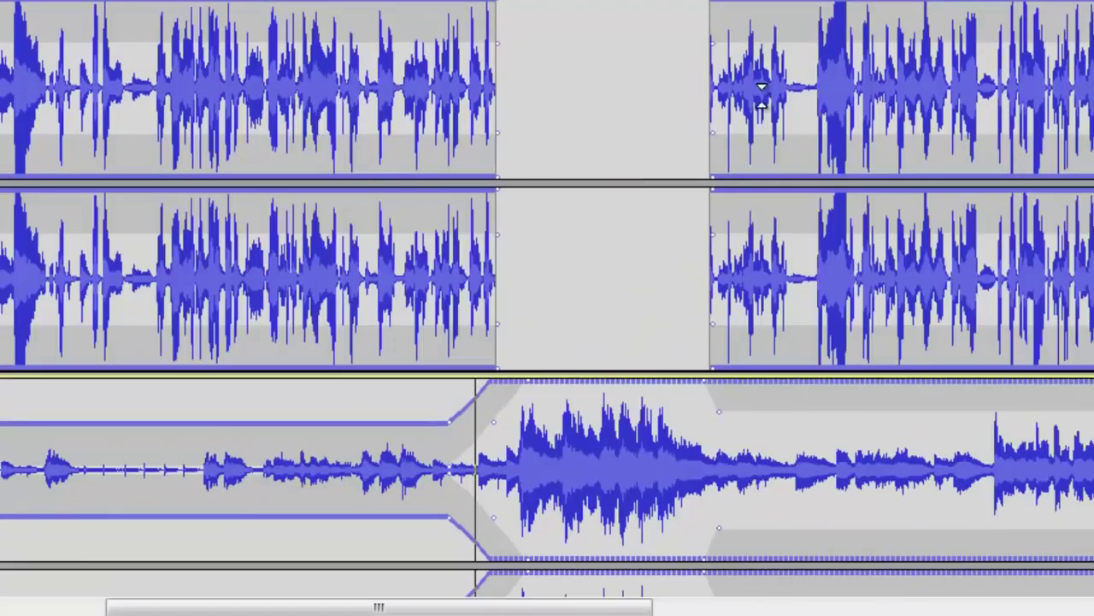
pyautogui.scroll(-4, 761, 94)
pyautogui.scroll(-1, 736, 188)
pyautogui.moveTo(756, 205); pyautogui.dragTo(749, 253)
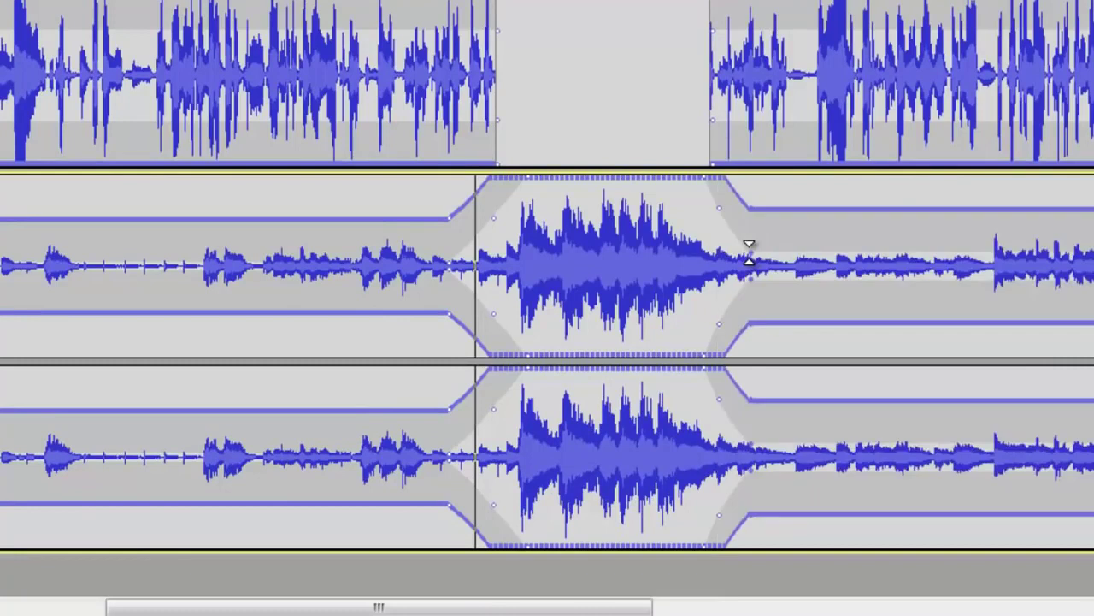
pyautogui.moveTo(749, 253)
pyautogui.mouseDown()
pyautogui.moveTo(772, 222)
pyautogui.moveTo(764, 220)
pyautogui.moveTo(838, 234)
pyautogui.moveTo(768, 251)
pyautogui.mouseUp()
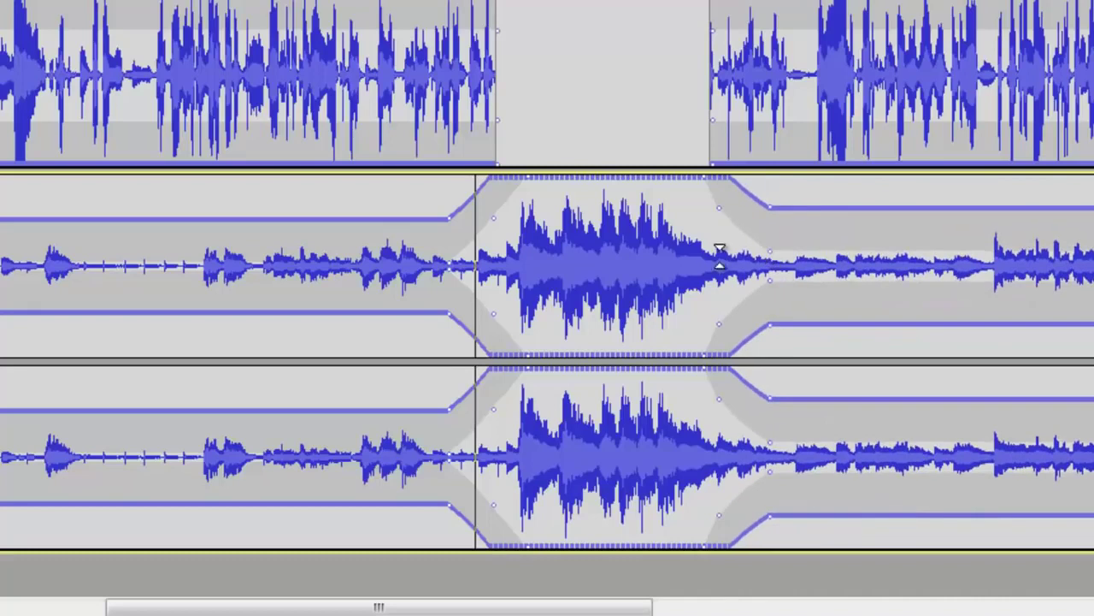
# - Scroll later along the track and taper the music envelope gradually lower
pyautogui.moveTo(395, 610); pyautogui.dragTo(574, 612)
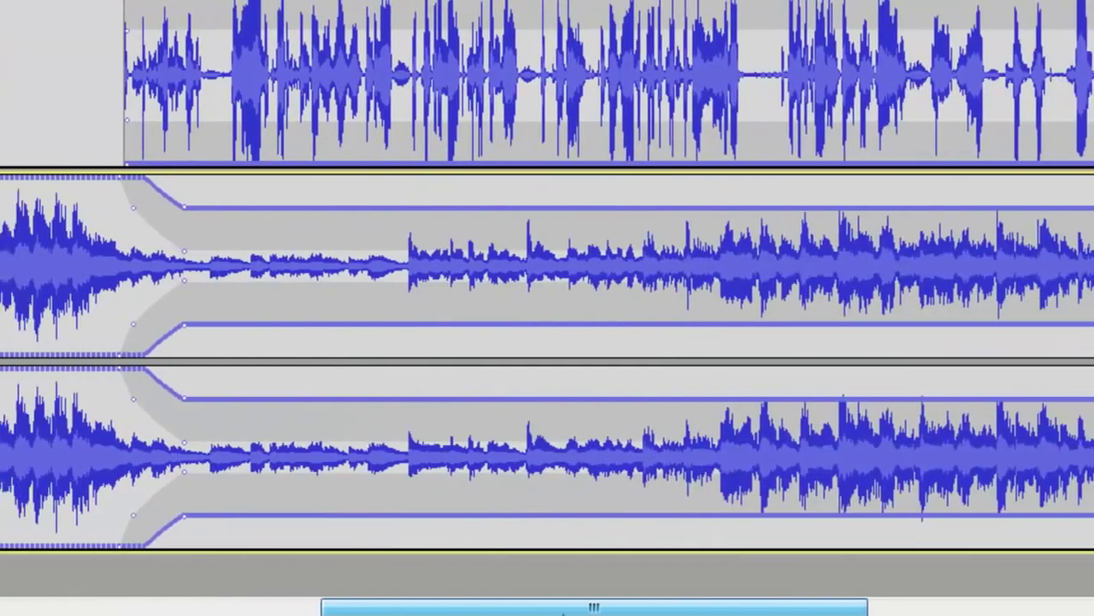
pyautogui.moveTo(670, 208)
pyautogui.mouseDown()
pyautogui.moveTo(717, 231)
pyautogui.moveTo(698, 248)
pyautogui.moveTo(713, 239)
pyautogui.mouseUp()
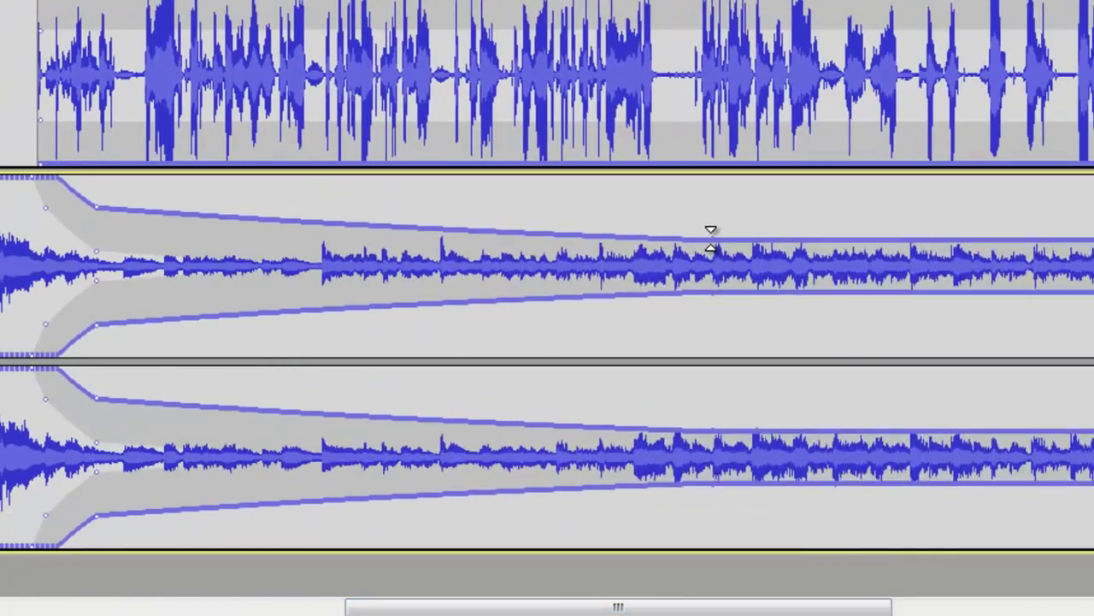
pyautogui.scroll(3, 745, 299)
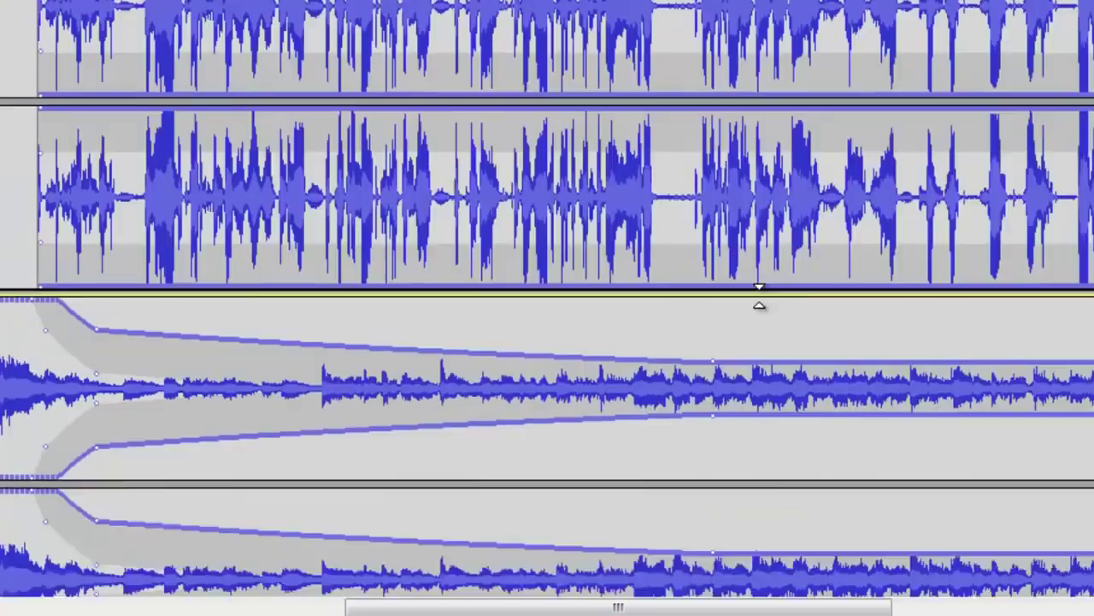
pyautogui.scroll(-3, 757, 302)
pyautogui.scroll(3, 729, 303)
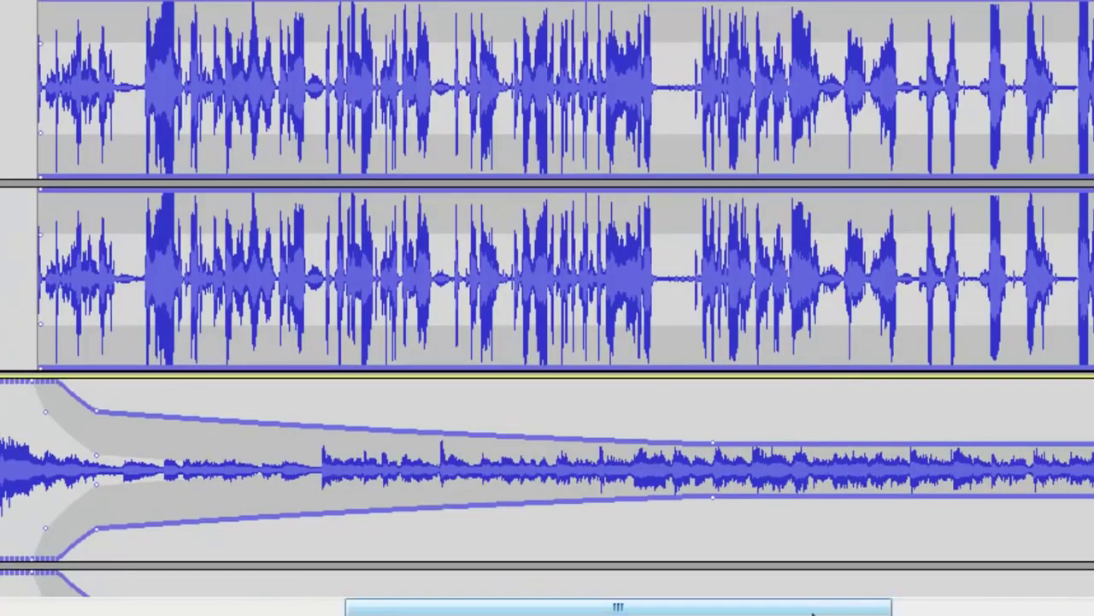
pyautogui.moveTo(816, 607); pyautogui.dragTo(684, 607)
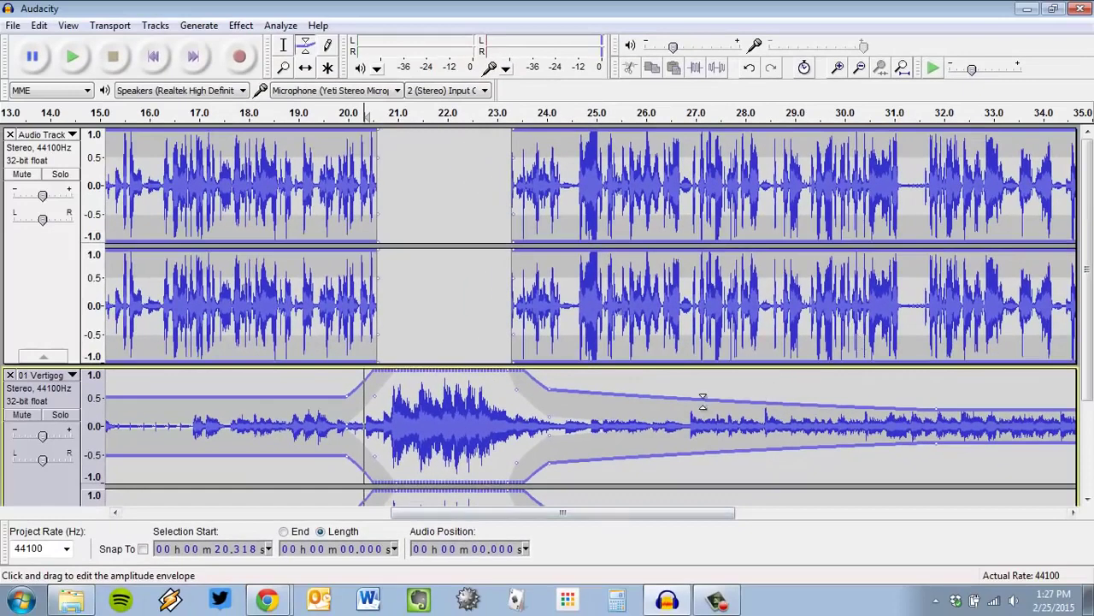
pyautogui.scroll(-2, 697, 402)
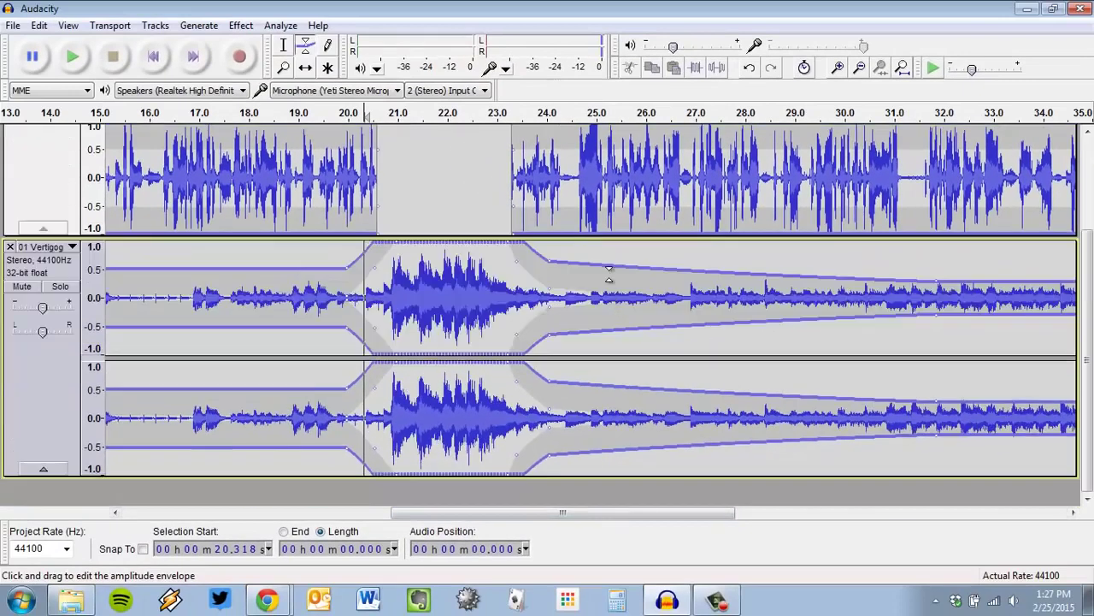
pyautogui.scroll(2, 684, 404)
pyautogui.scroll(-2, 675, 406)
pyautogui.scroll(2, 666, 409)
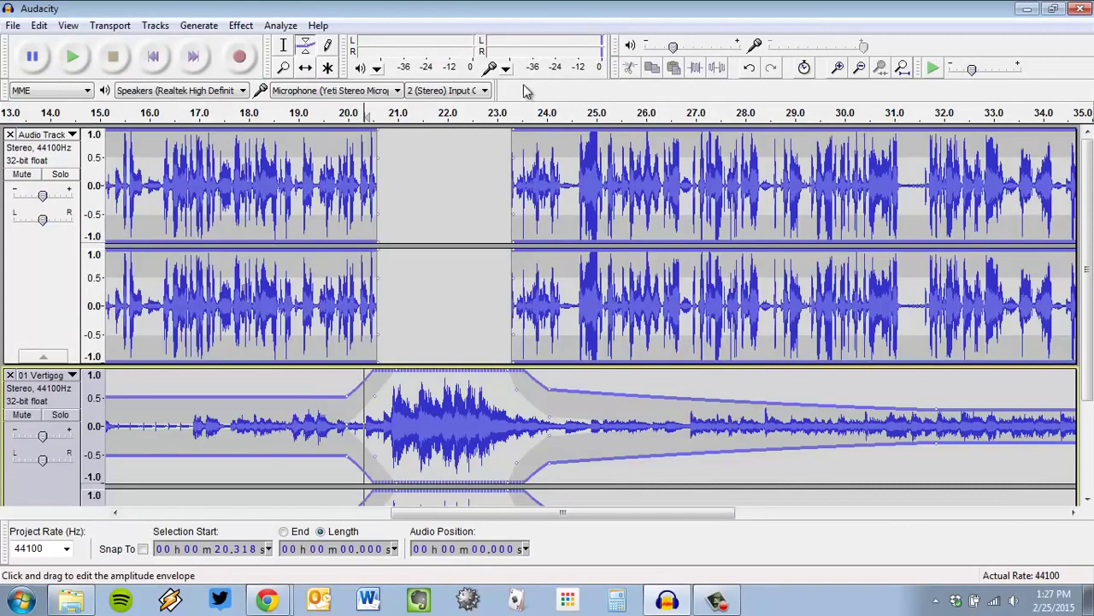
pyautogui.click(328, 113)
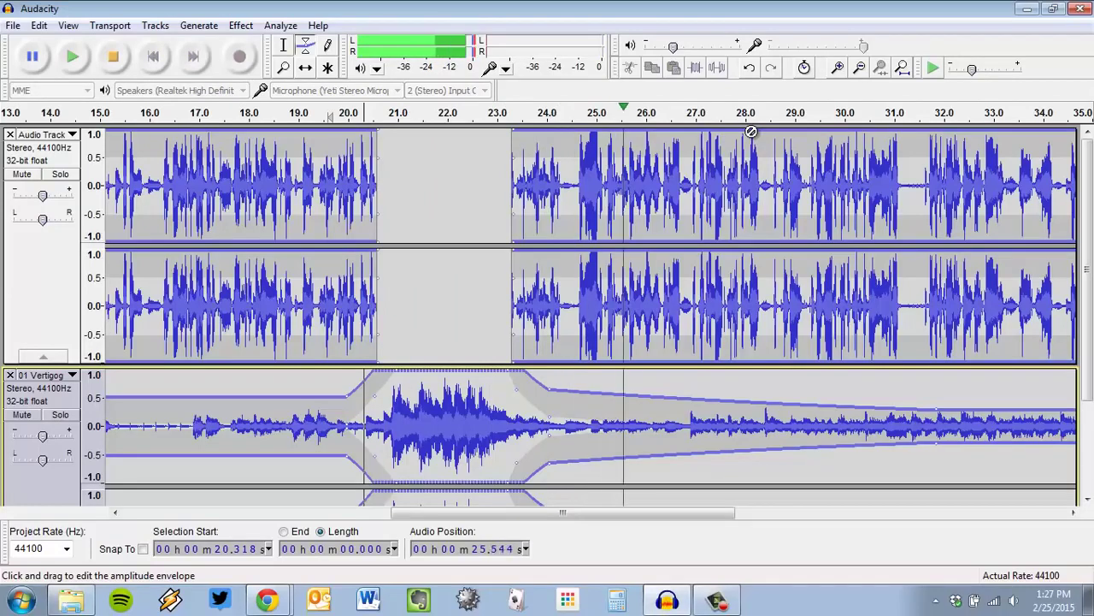
pyautogui.click(114, 56)
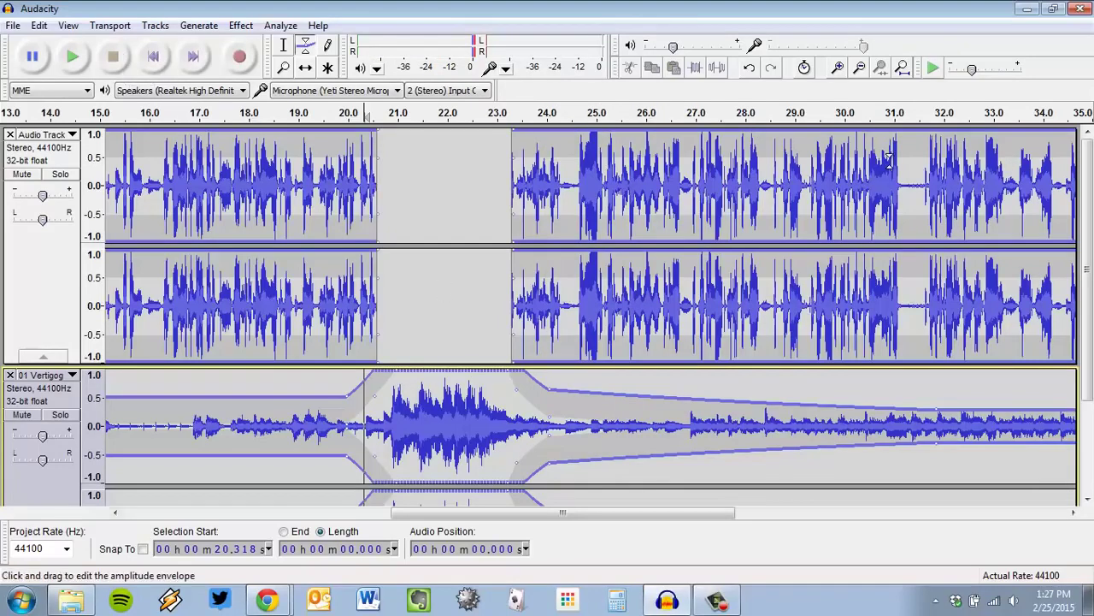
pyautogui.click(853, 114)
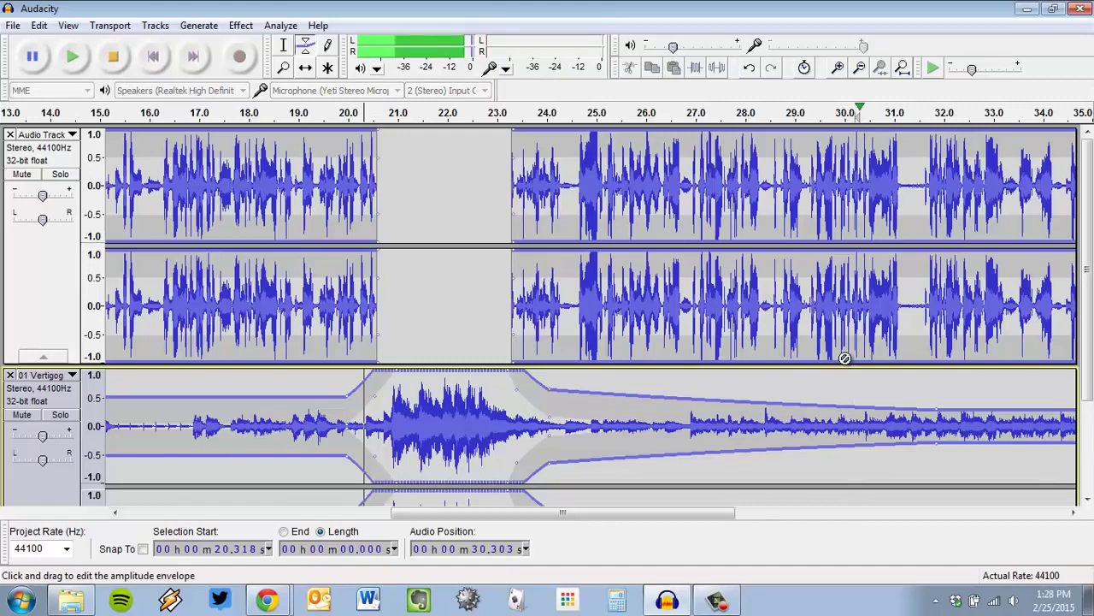
pyautogui.press('space')
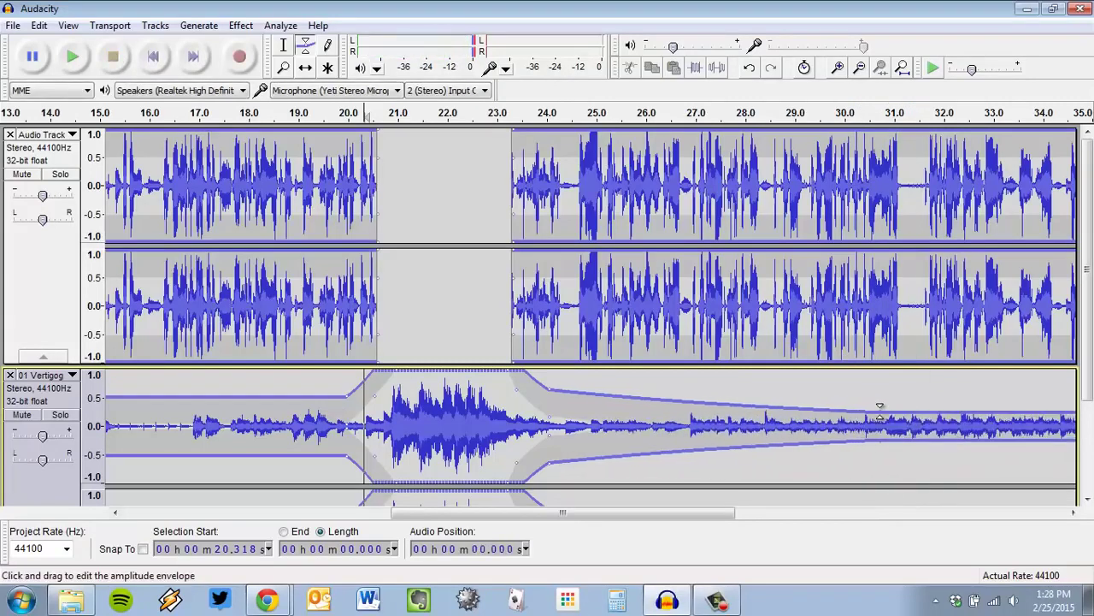
pyautogui.scroll(-3, 587, 385)
# - Switch back to the Selection tool and drag-select across the tracks
pyautogui.scroll(3, 562, 347)
pyautogui.scroll(-3, 562, 334)
pyautogui.scroll(3, 662, 253)
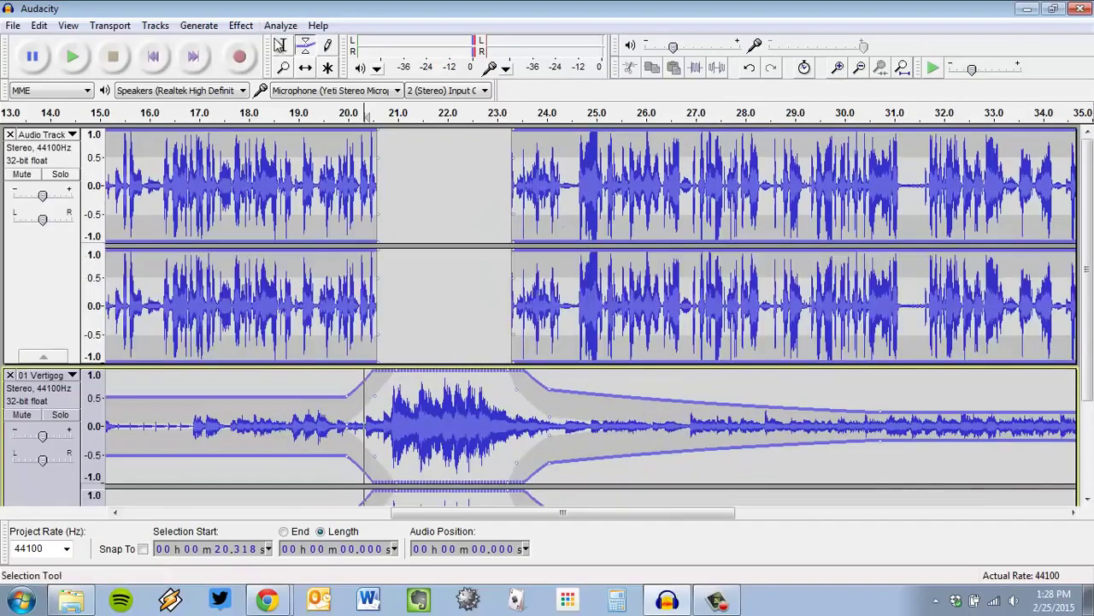
pyautogui.click(285, 46)
pyautogui.scroll(-3, 855, 453)
pyautogui.scroll(3, 915, 445)
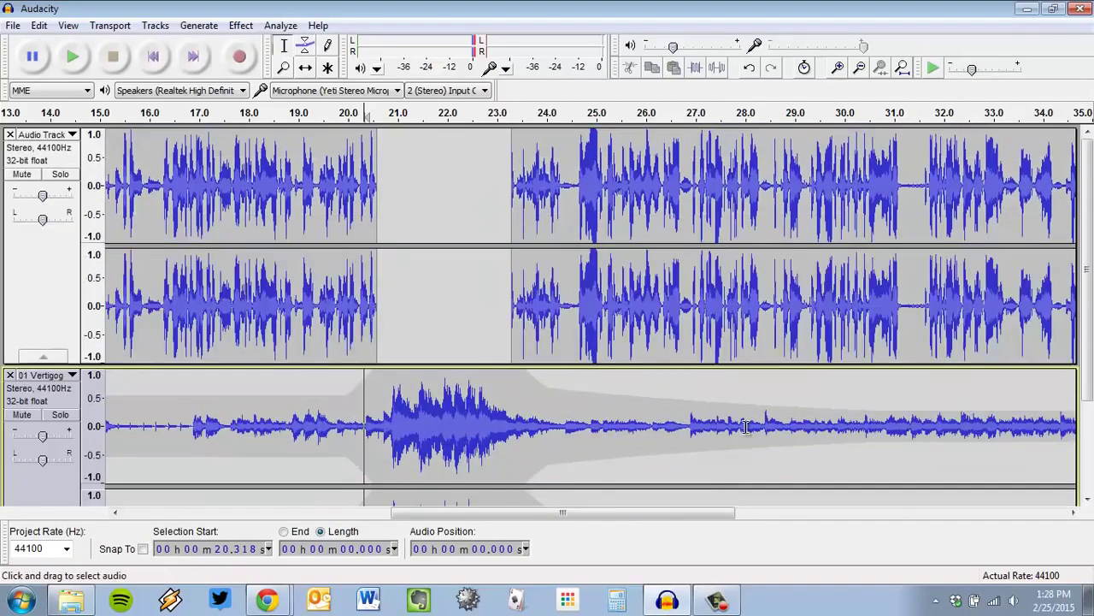
pyautogui.scroll(-3, 408, 319)
pyautogui.moveTo(245, 299); pyautogui.dragTo(817, 303)
pyautogui.scroll(3, 688, 304)
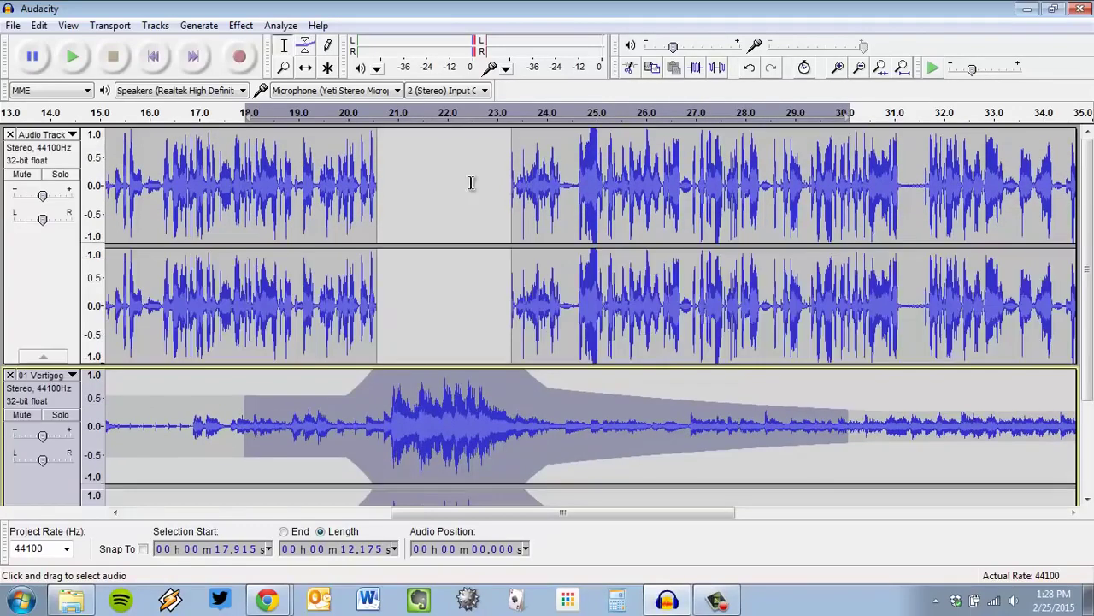
pyautogui.moveTo(423, 176); pyautogui.dragTo(885, 226)
# - Select the whole narration track, then the 01 Vertigog music track instead
pyautogui.click(59, 301)
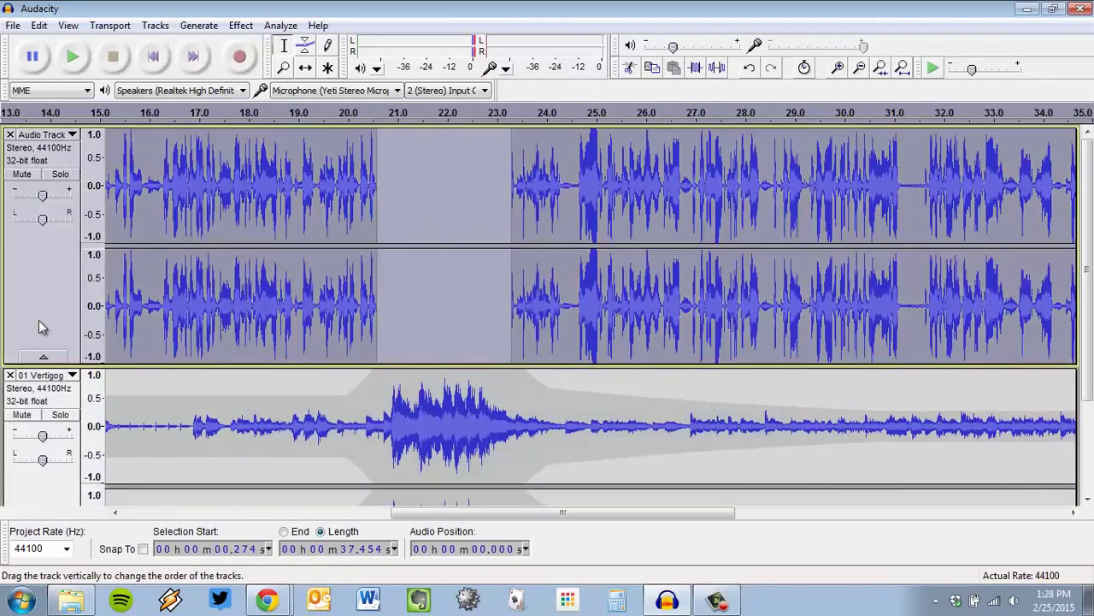
pyautogui.scroll(-3, 38, 319)
pyautogui.click(37, 434)
pyautogui.scroll(3, 37, 435)
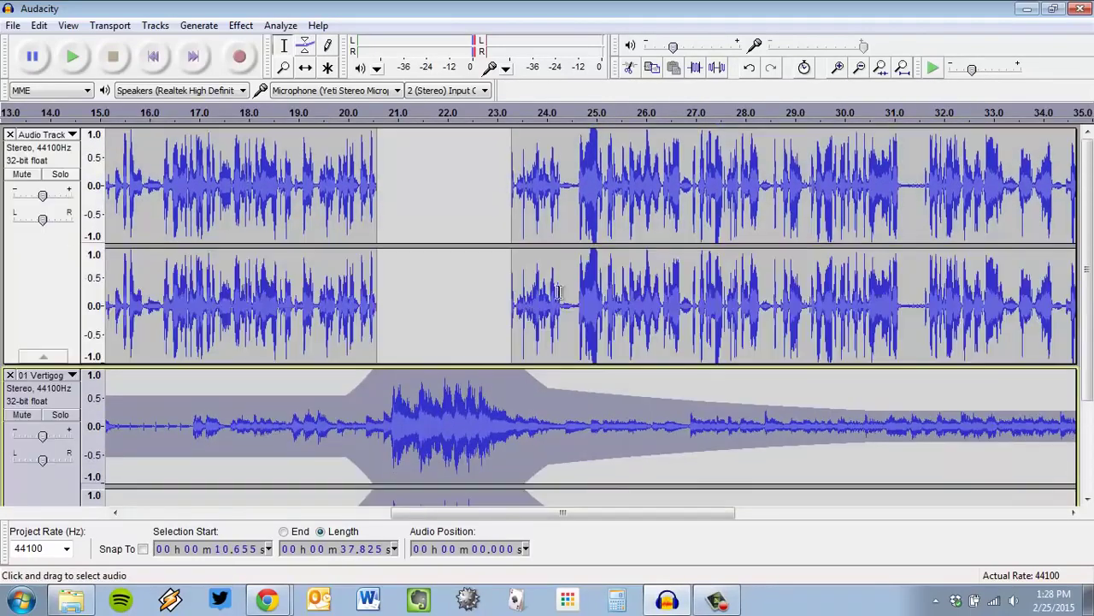
# - Browse the Effect menu, then place the cursor near 29 s in the music track
pyautogui.click(241, 23)
pyautogui.click(724, 433)
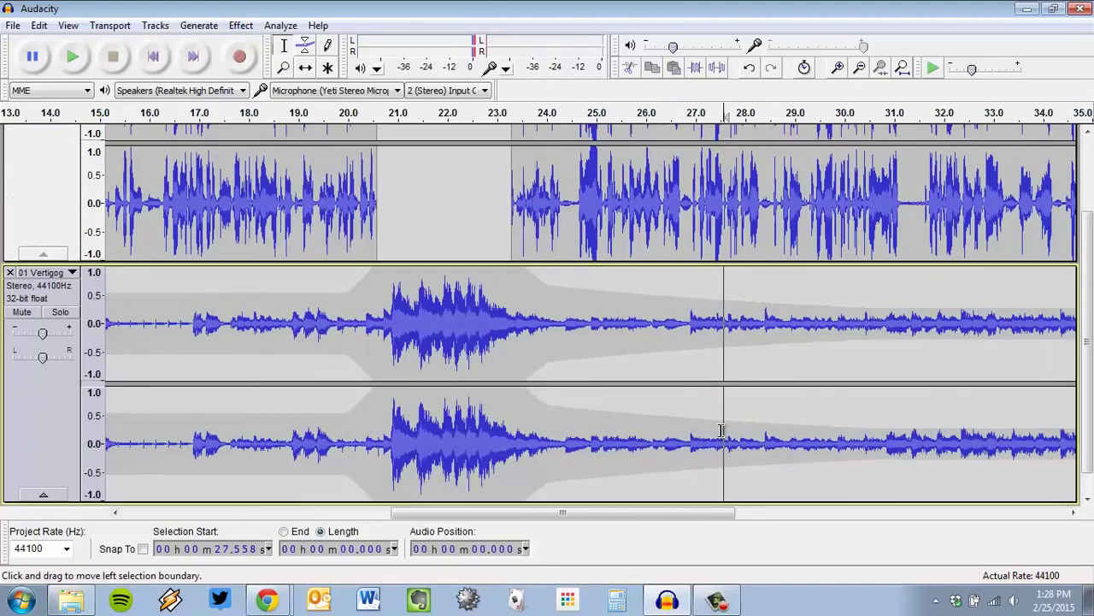
pyautogui.scroll(3, 617, 457)
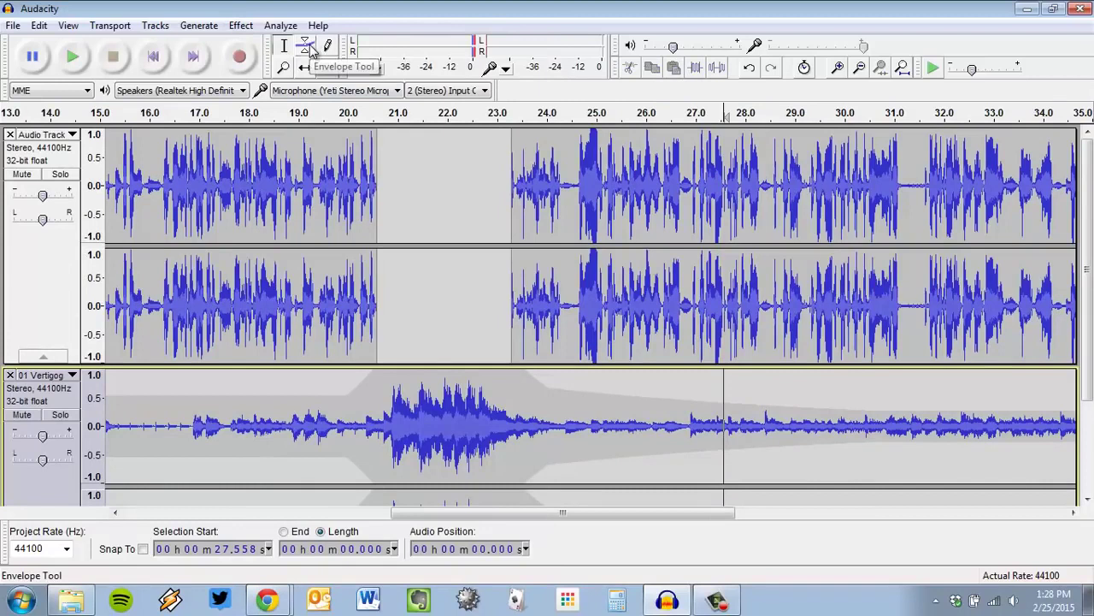
pyautogui.click(795, 434)
pyautogui.scroll(-3, 808, 436)
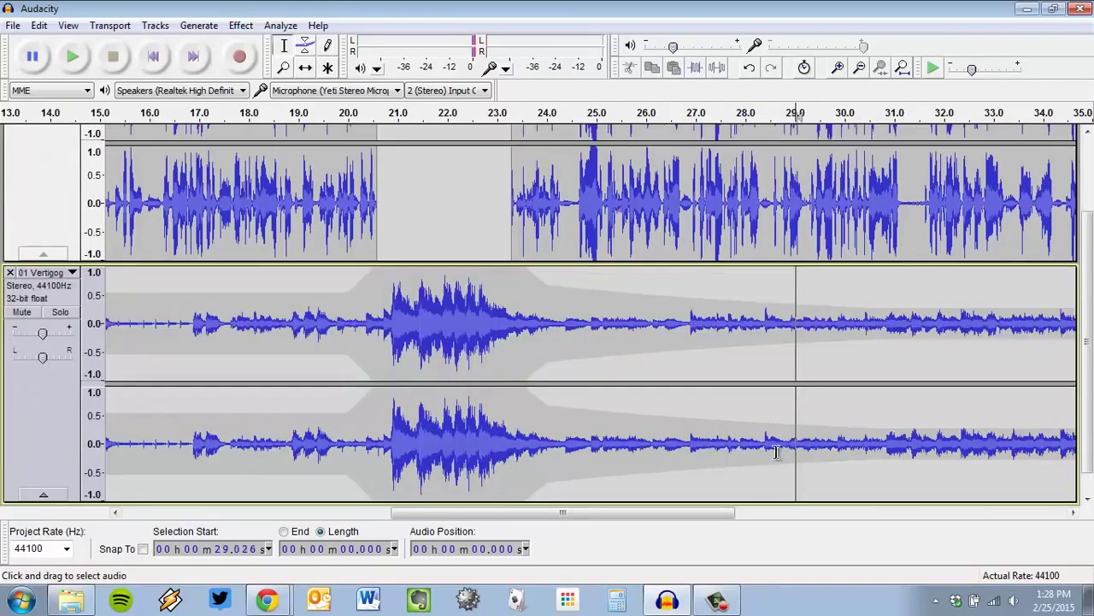
pyautogui.scroll(3, 778, 444)
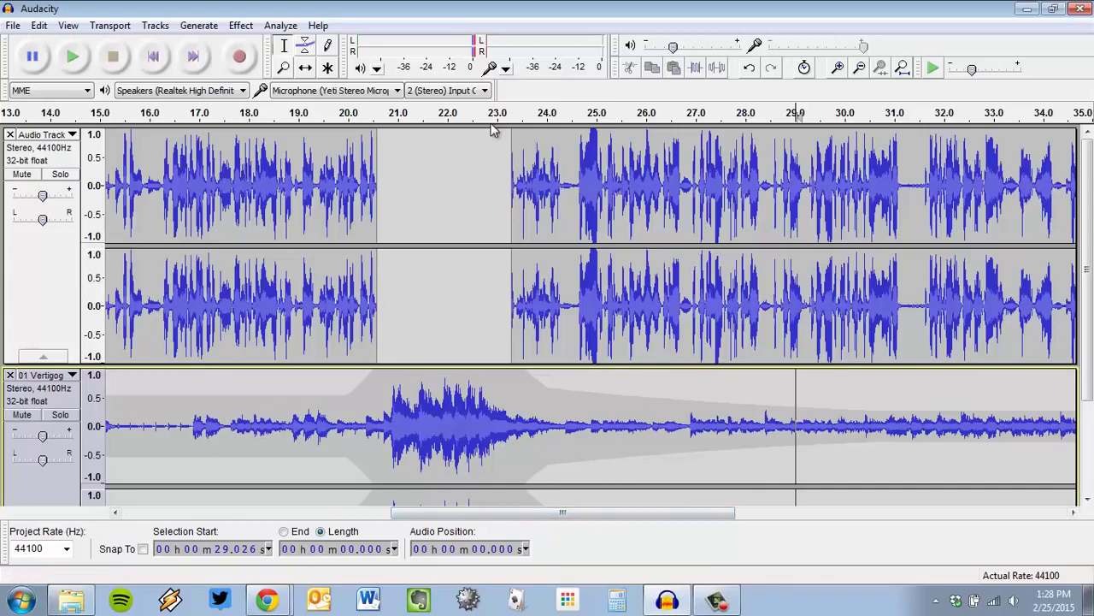
pyautogui.scroll(-2, 377, 378)
pyautogui.scroll(-2, 363, 342)
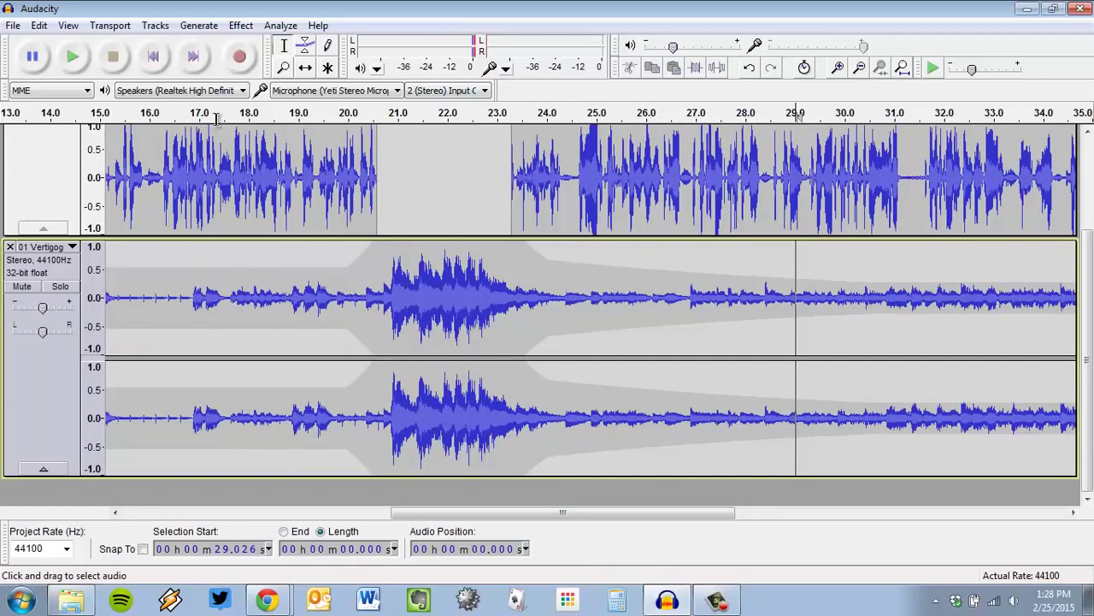
pyautogui.click(75, 31)
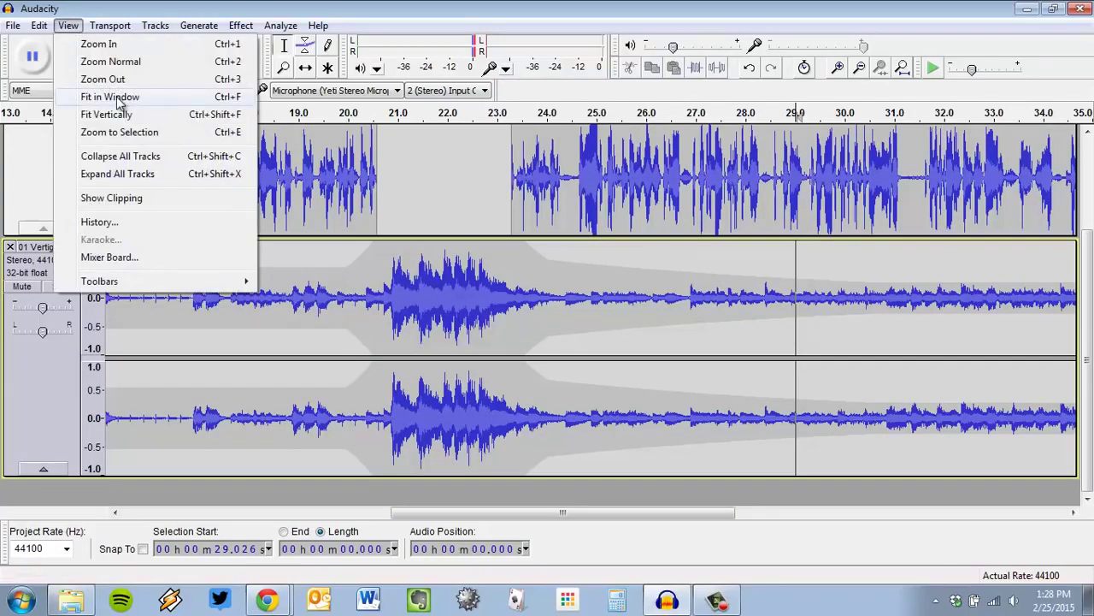
pyautogui.click(134, 102)
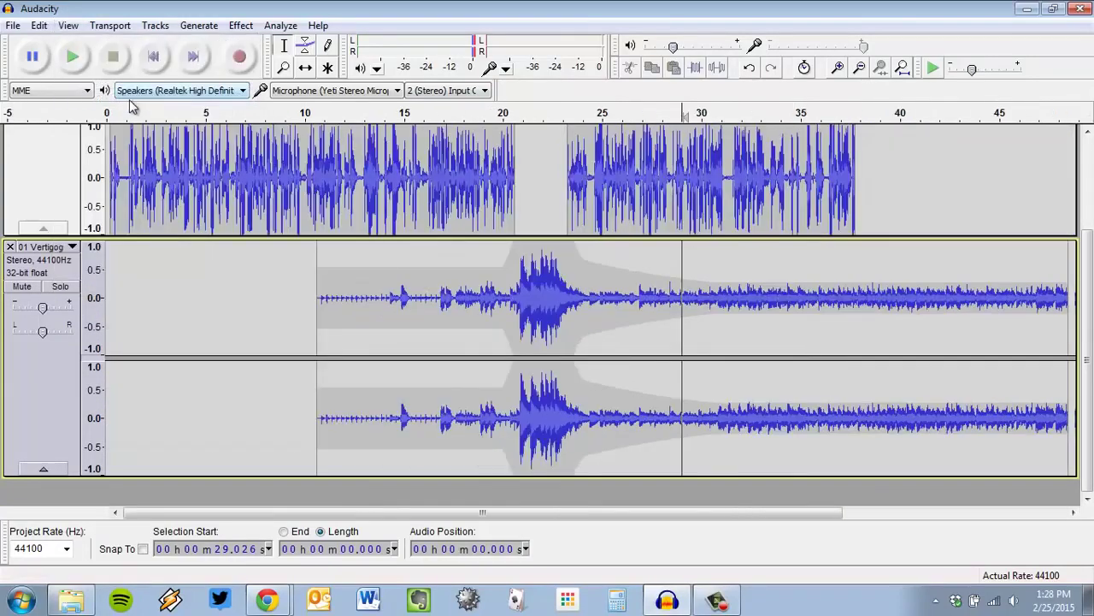
pyautogui.scroll(3, 374, 359)
pyautogui.scroll(-3, 460, 272)
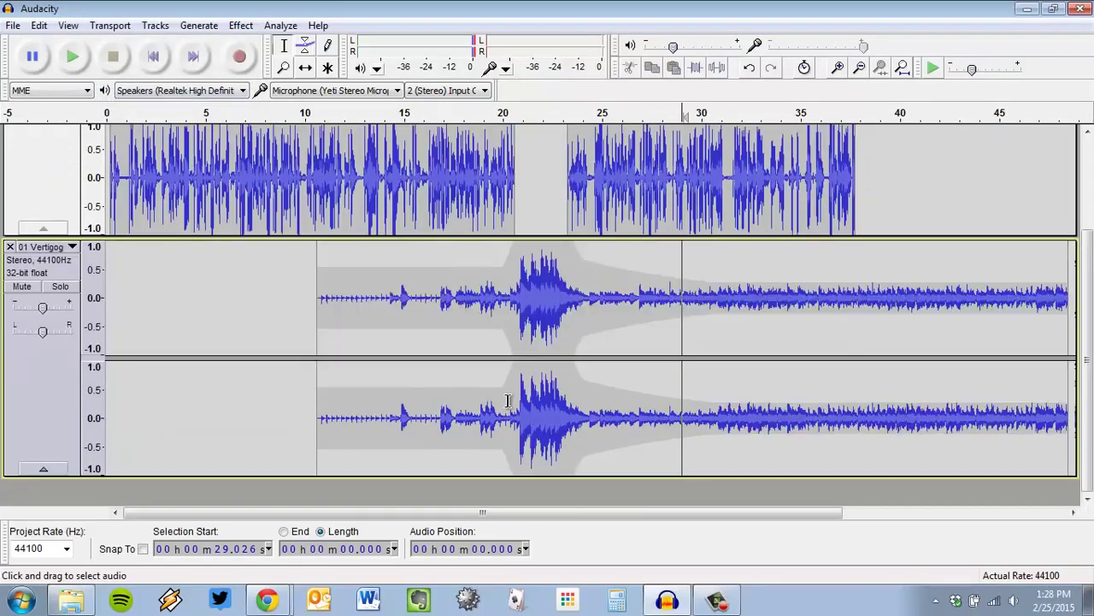
pyautogui.scroll(3, 462, 273)
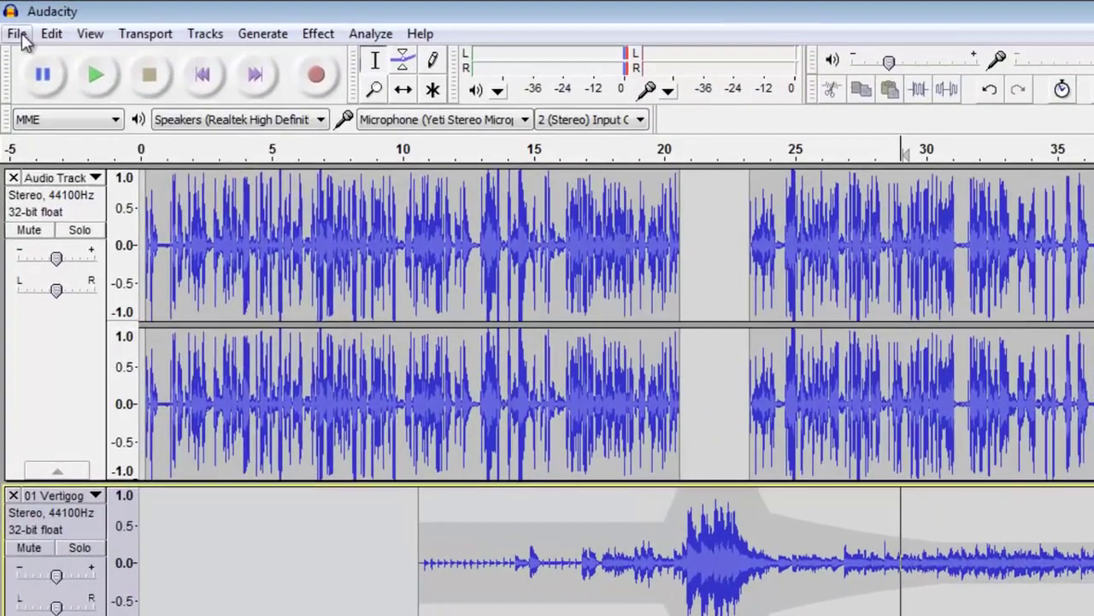
# - Save Project As 'test for video' on the Desktop, accepting the project-file warning
pyautogui.click(16, 30)
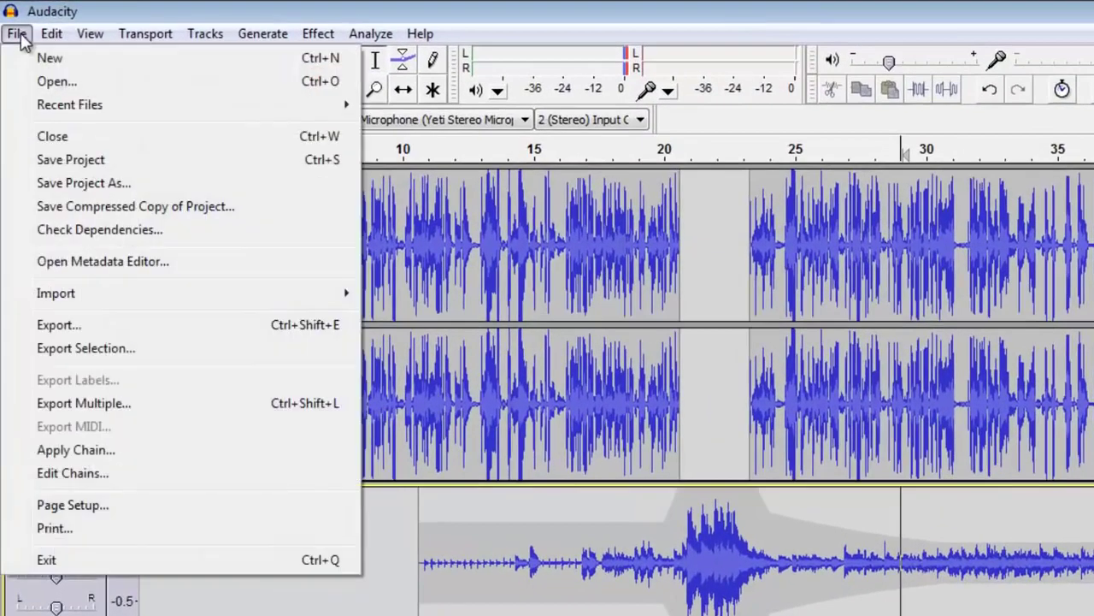
pyautogui.click(105, 183)
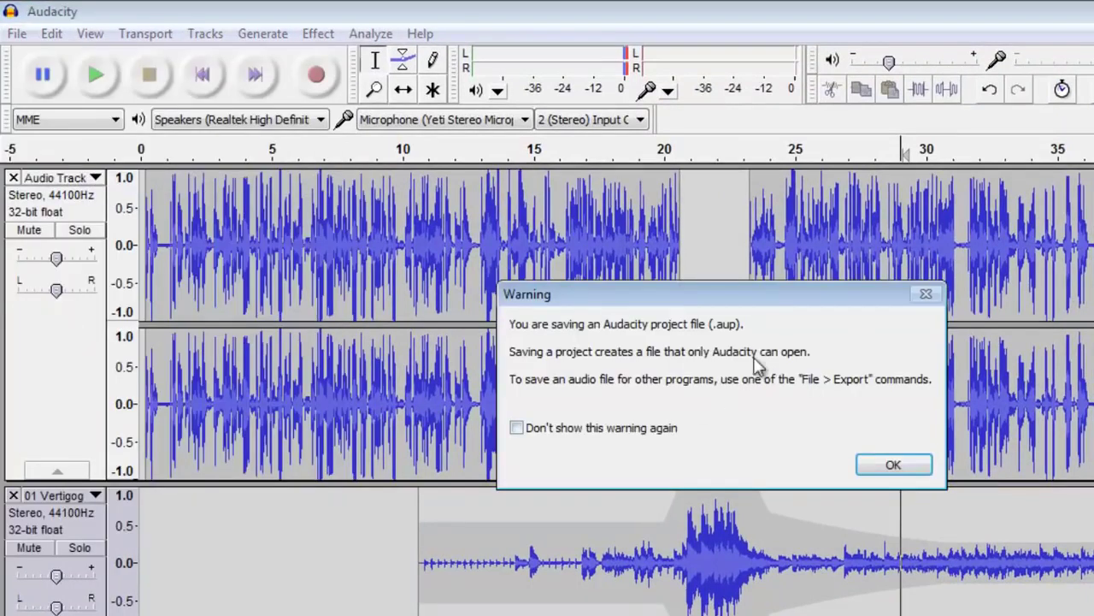
pyautogui.click(889, 466)
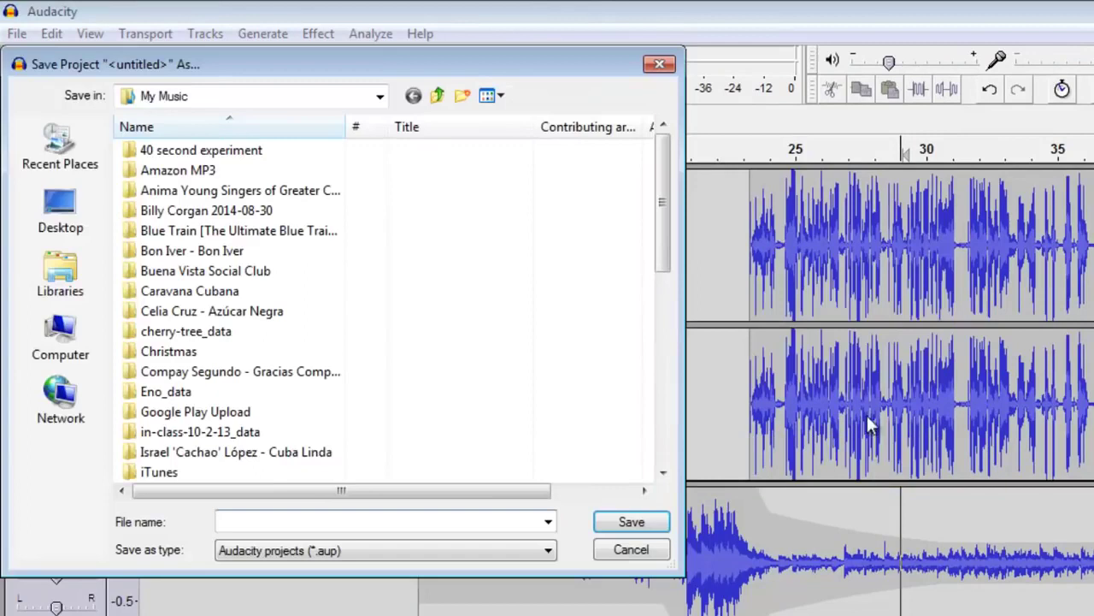
pyautogui.click(62, 214)
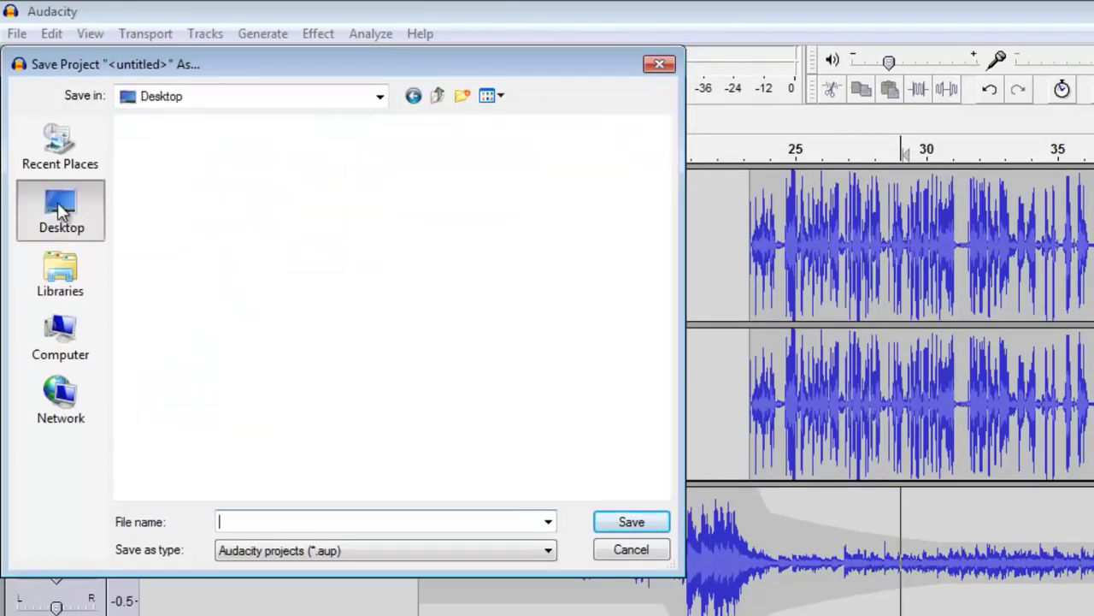
pyautogui.click(503, 523)
pyautogui.write('test for vi')
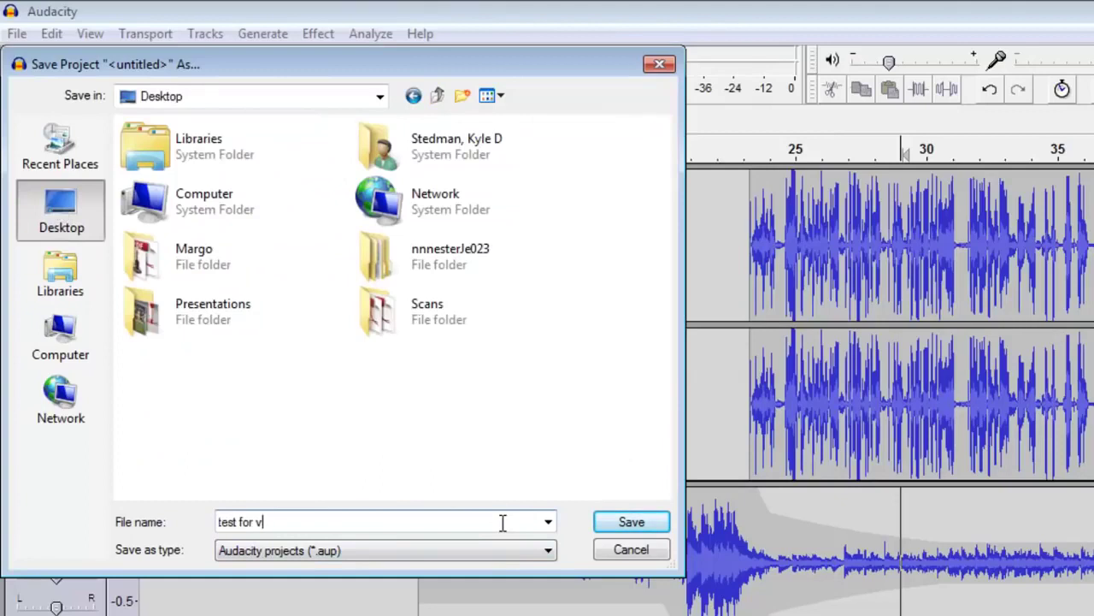
pyautogui.write('deo')
pyautogui.press('Return')
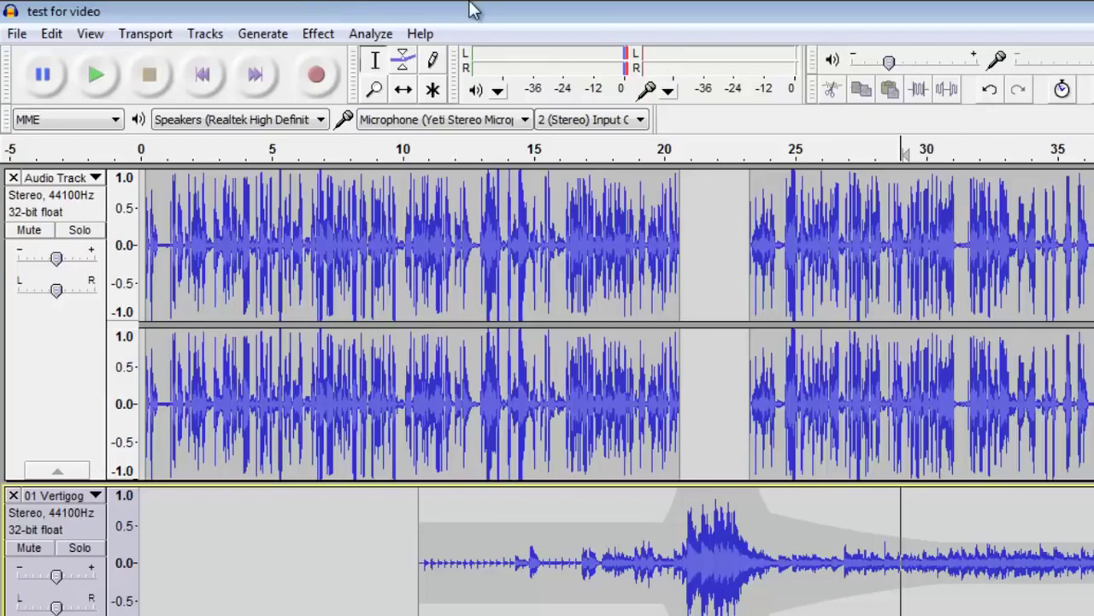
# - Begin a File > Export with the format set to MP3 Files and Desktop as location
pyautogui.click(15, 34)
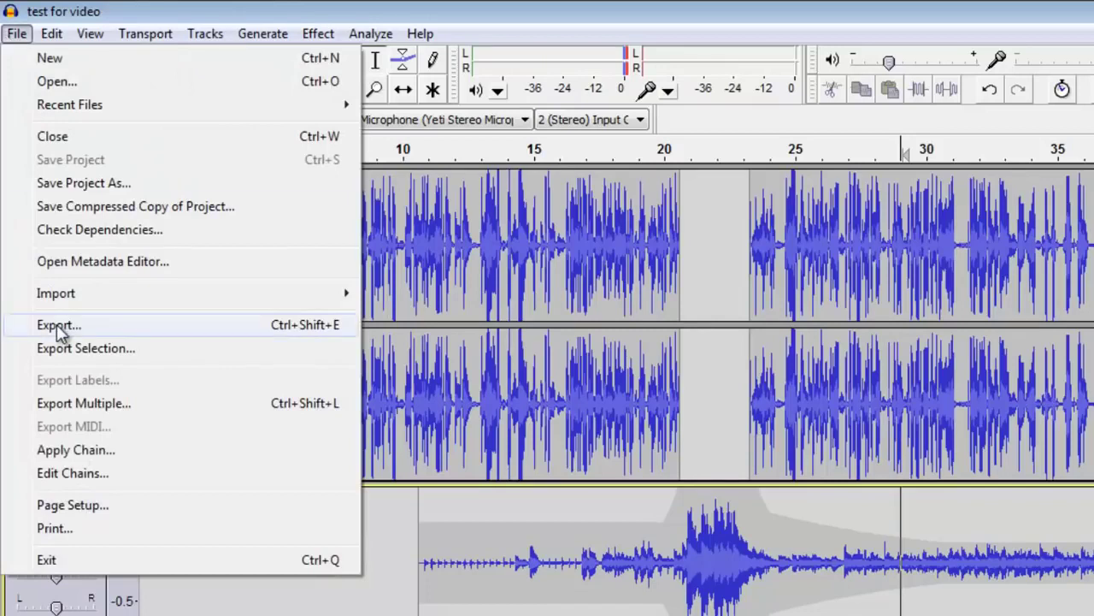
pyautogui.click(157, 328)
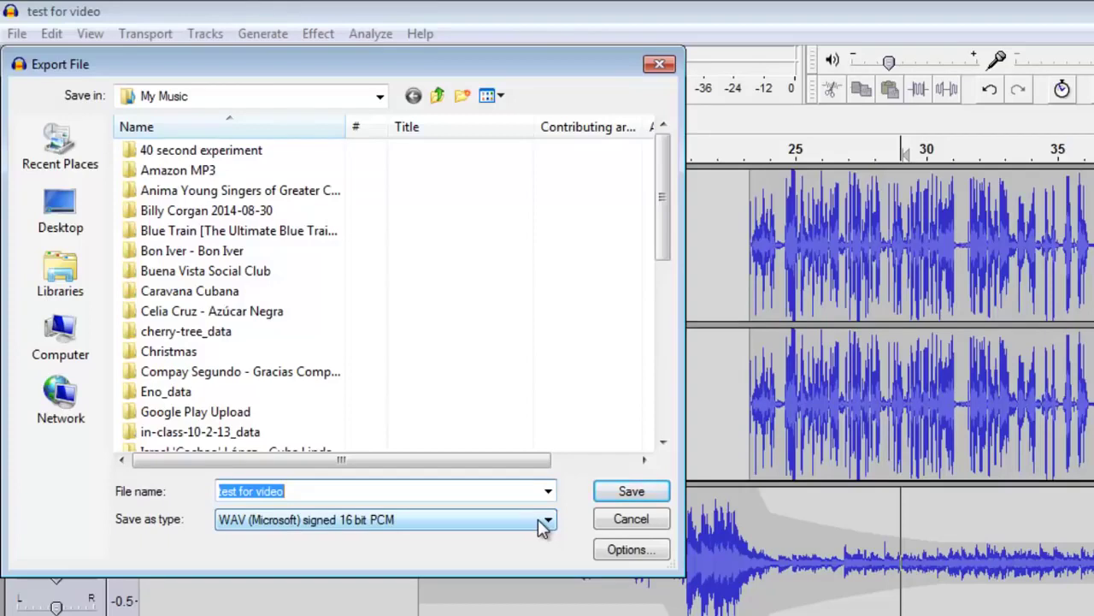
pyautogui.click(541, 523)
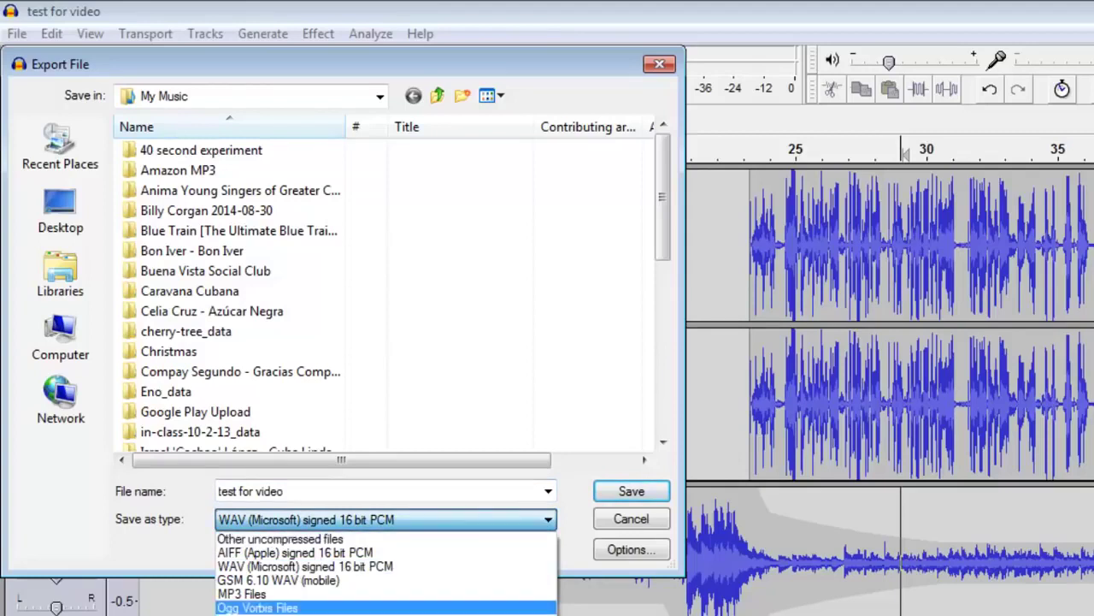
pyautogui.click(299, 607)
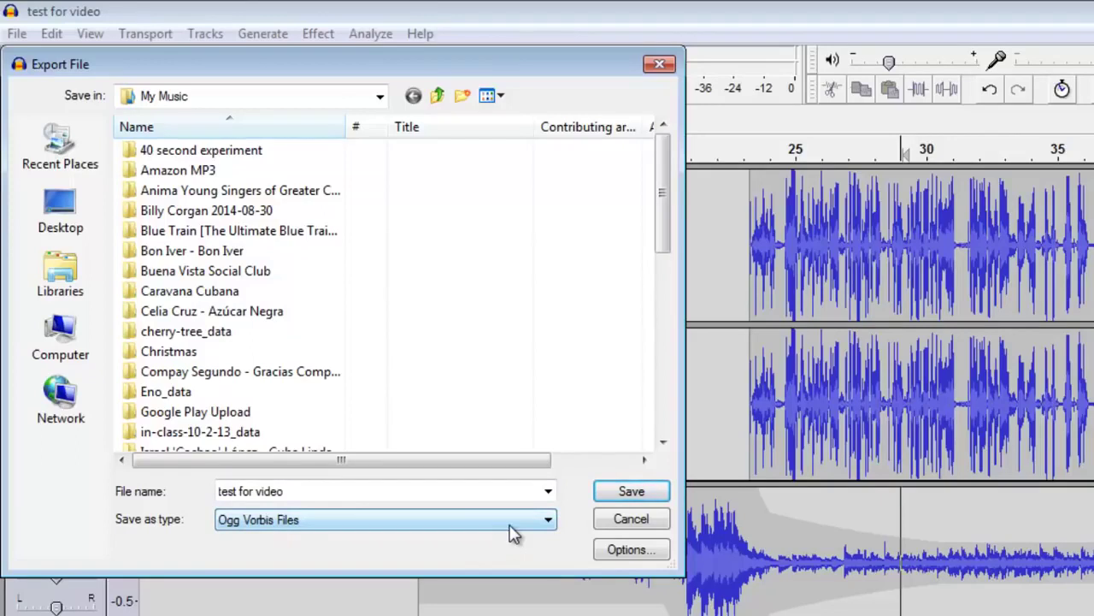
pyautogui.click(513, 520)
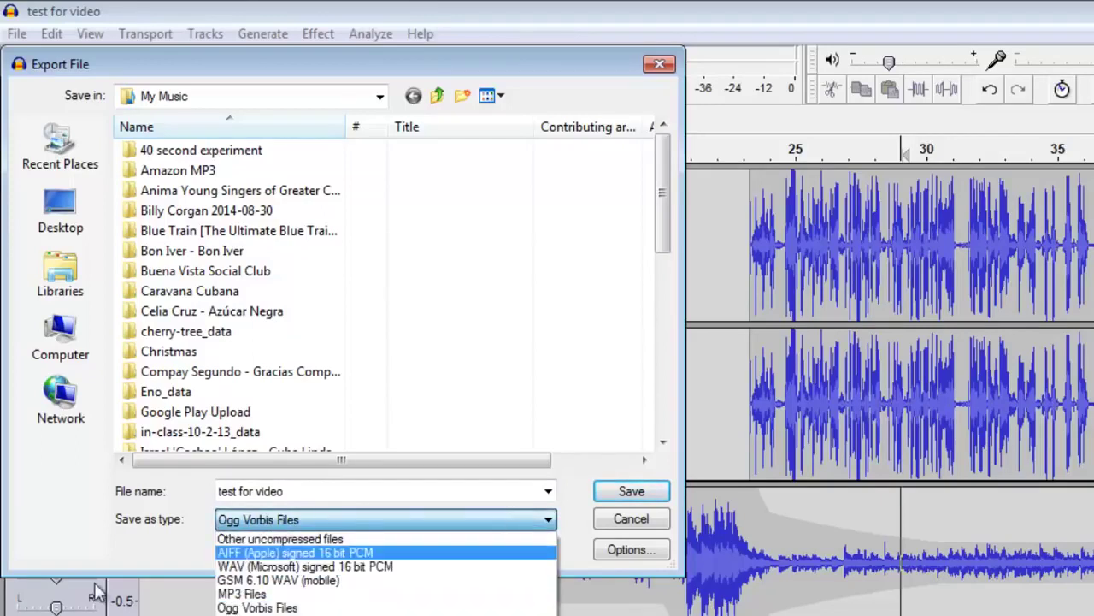
pyautogui.click(285, 594)
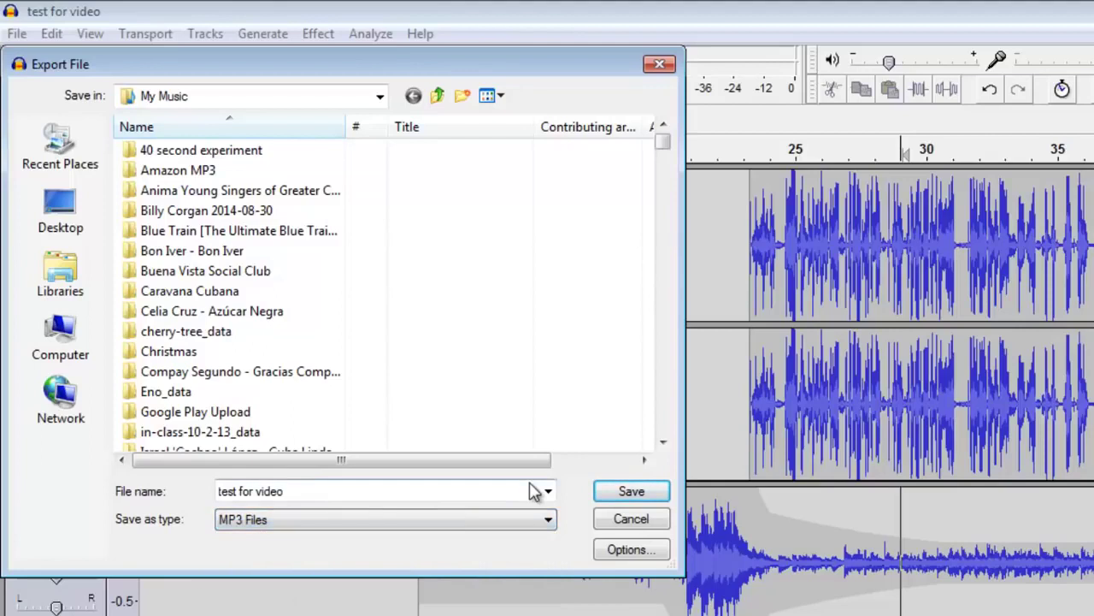
pyautogui.click(459, 519)
pyautogui.scroll(1, 402, 568)
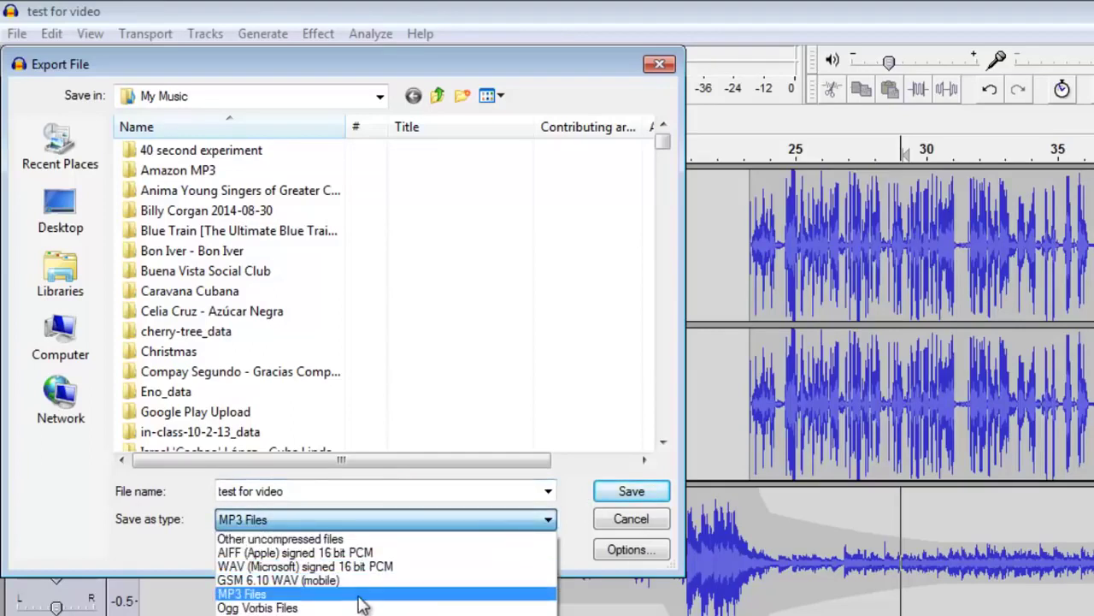
pyautogui.click(363, 594)
pyautogui.click(88, 201)
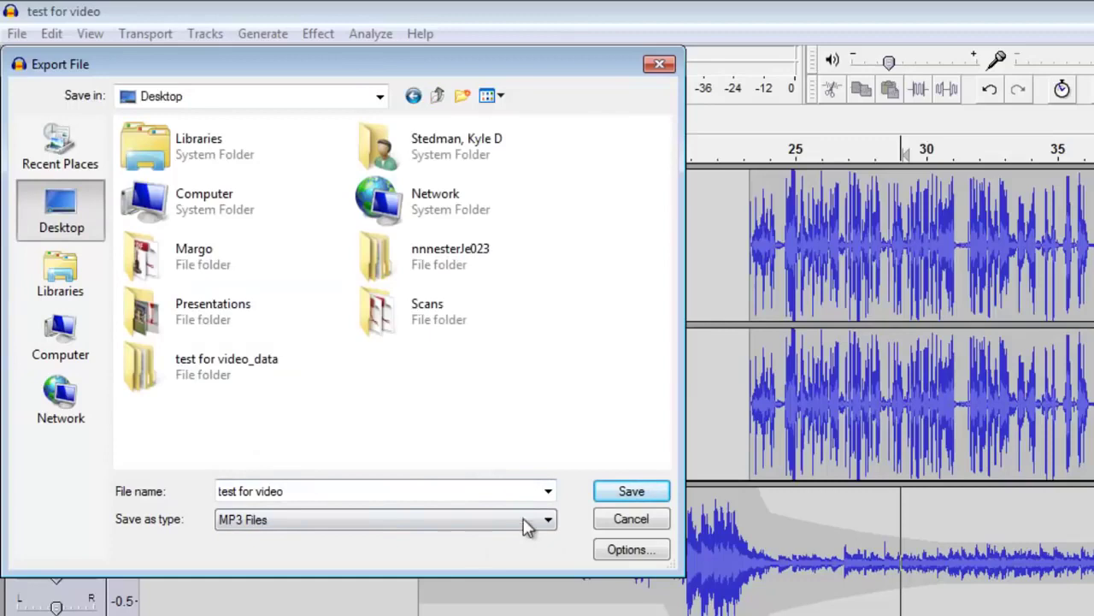
# - Set the MP3 options to 320 kbps quality and save the export
pyautogui.click(626, 551)
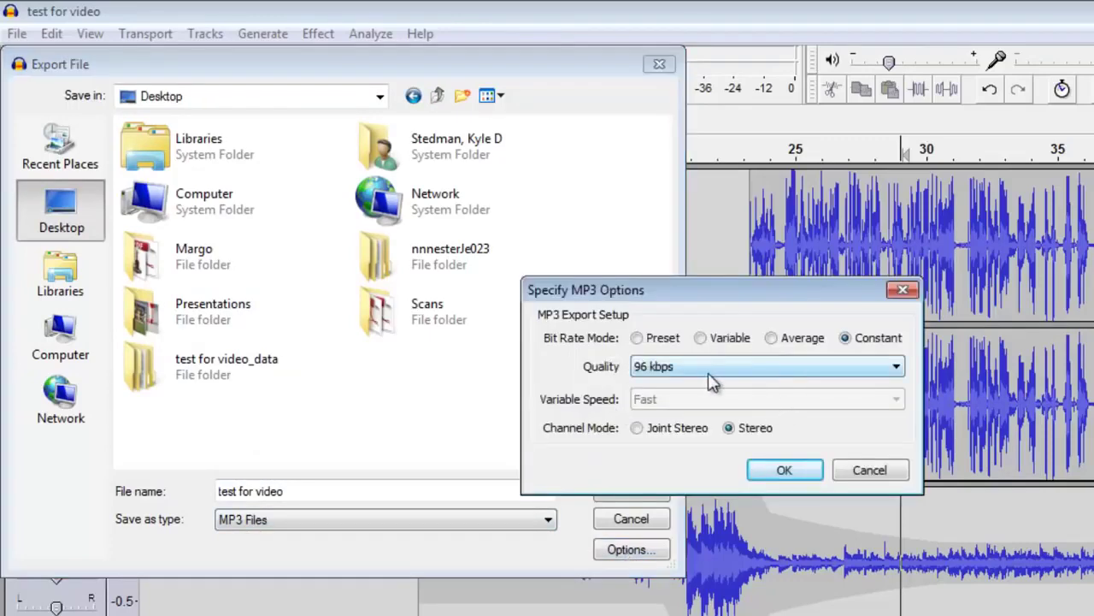
pyautogui.click(780, 366)
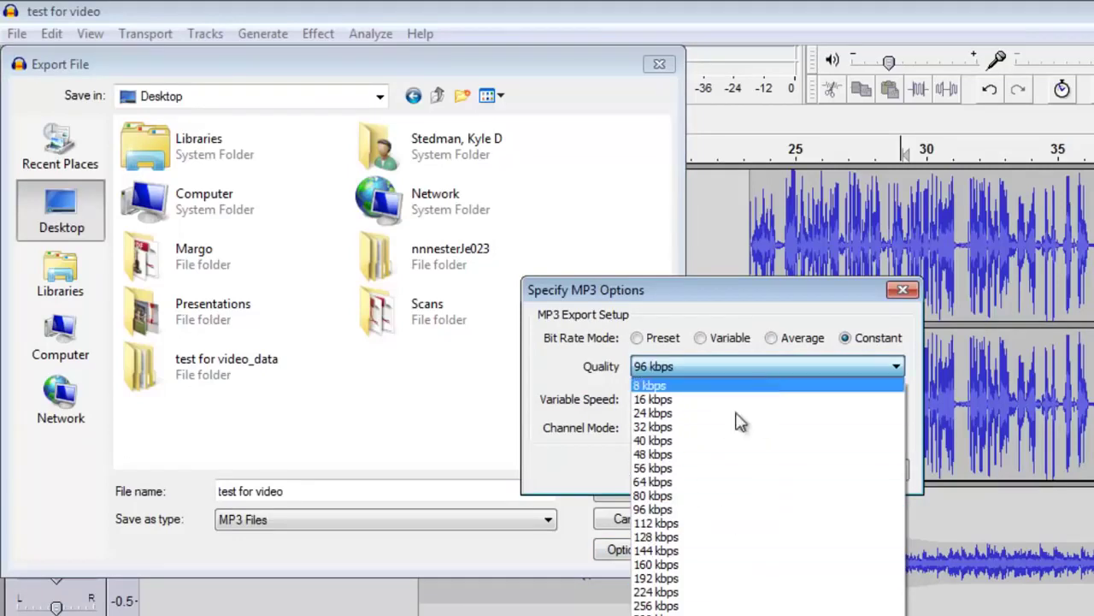
pyautogui.click(742, 612)
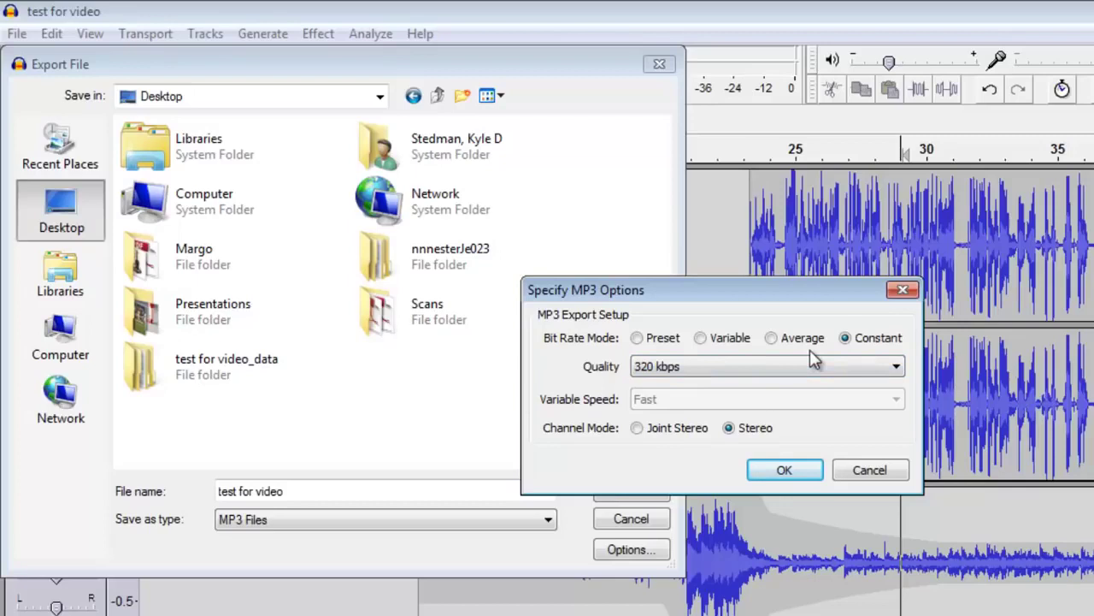
pyautogui.click(778, 473)
pyautogui.click(630, 491)
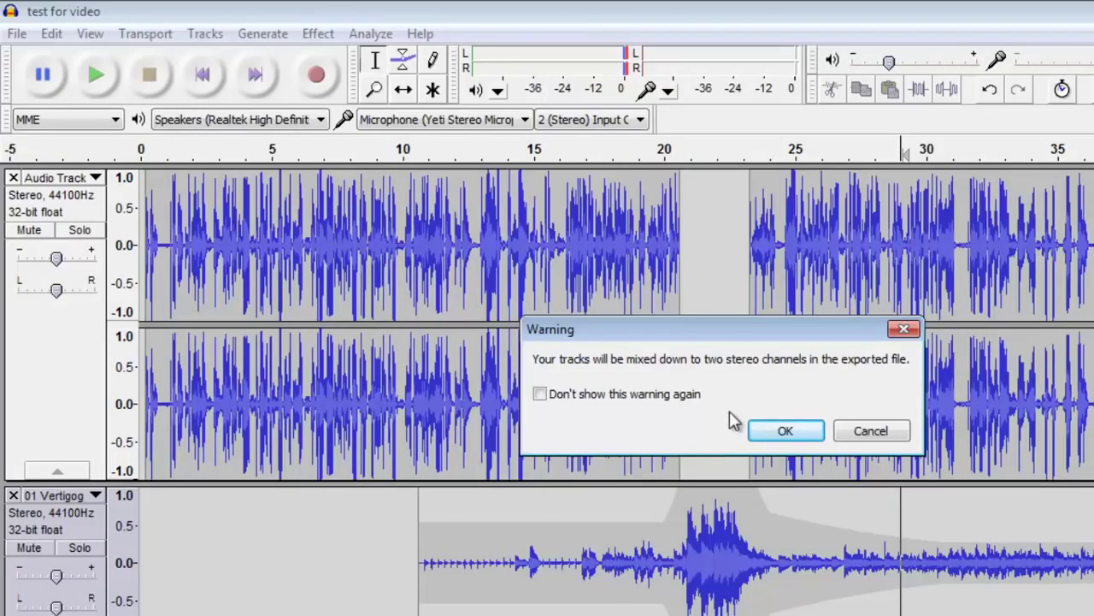
# - Accept the stereo mix-down and clear all existing metadata tags
pyautogui.click(785, 429)
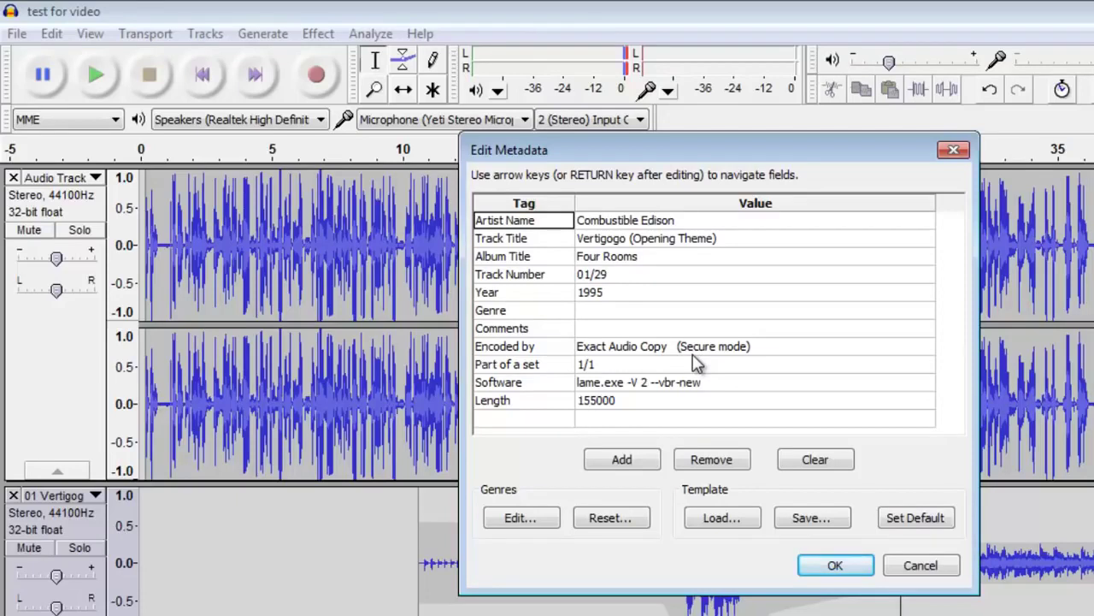
pyautogui.click(645, 222)
pyautogui.click(631, 239)
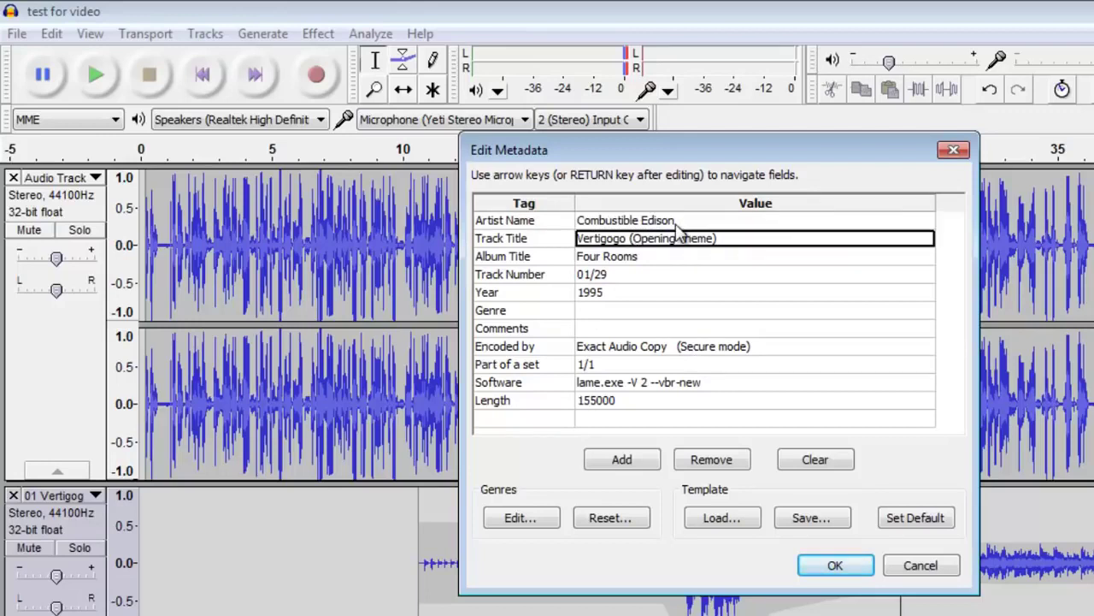
pyautogui.click(804, 466)
# - Enter artist 'Kyle Stedman' and track title 'Test for Video'
pyautogui.click(726, 224)
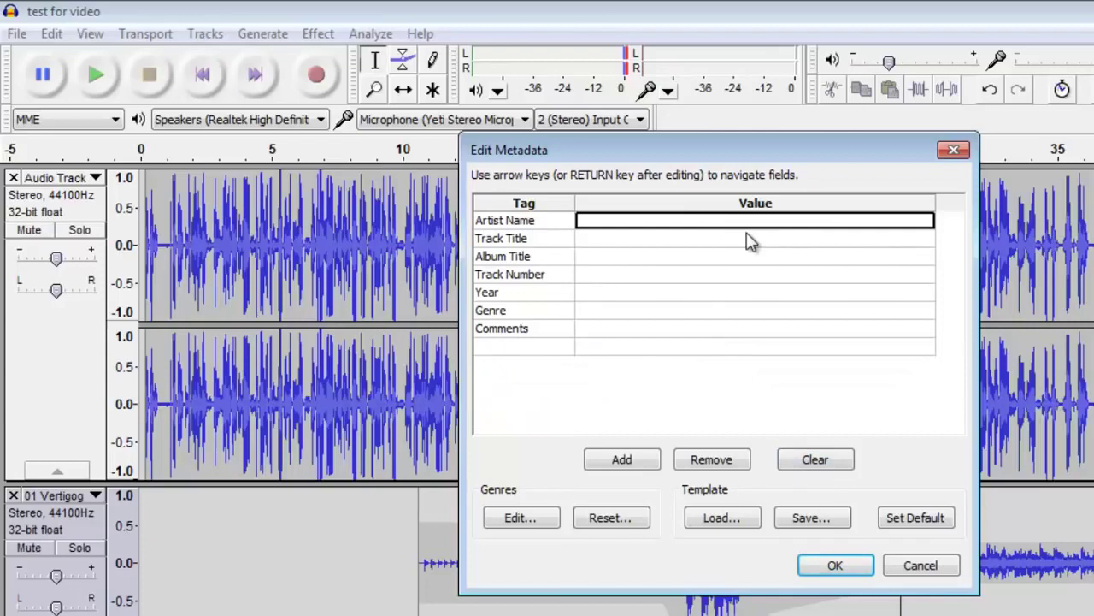
pyautogui.write('Kyle Stedman')
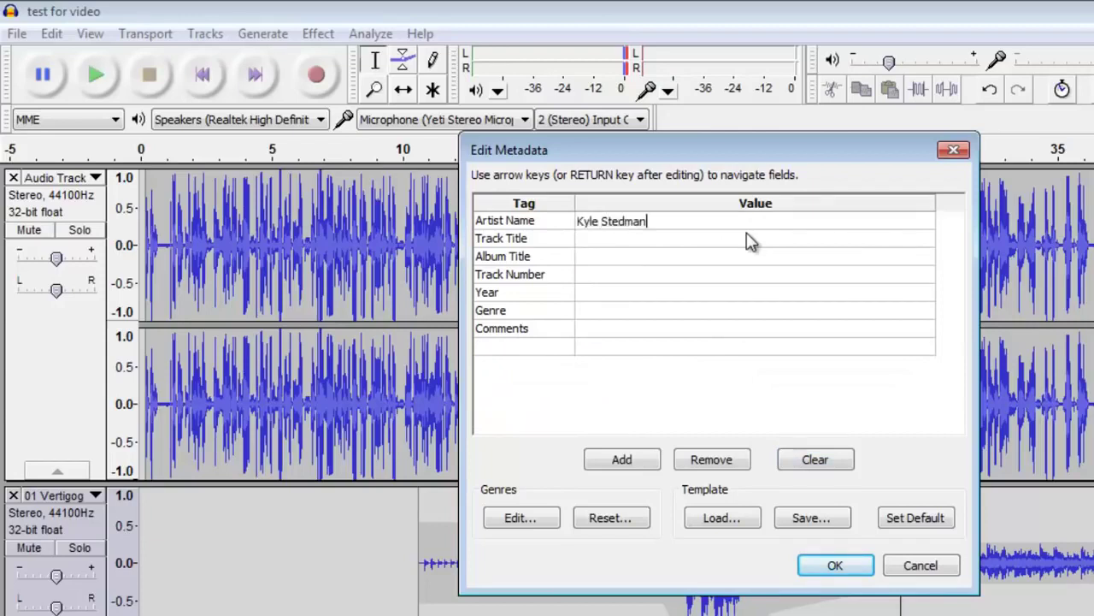
pyautogui.press('Return')
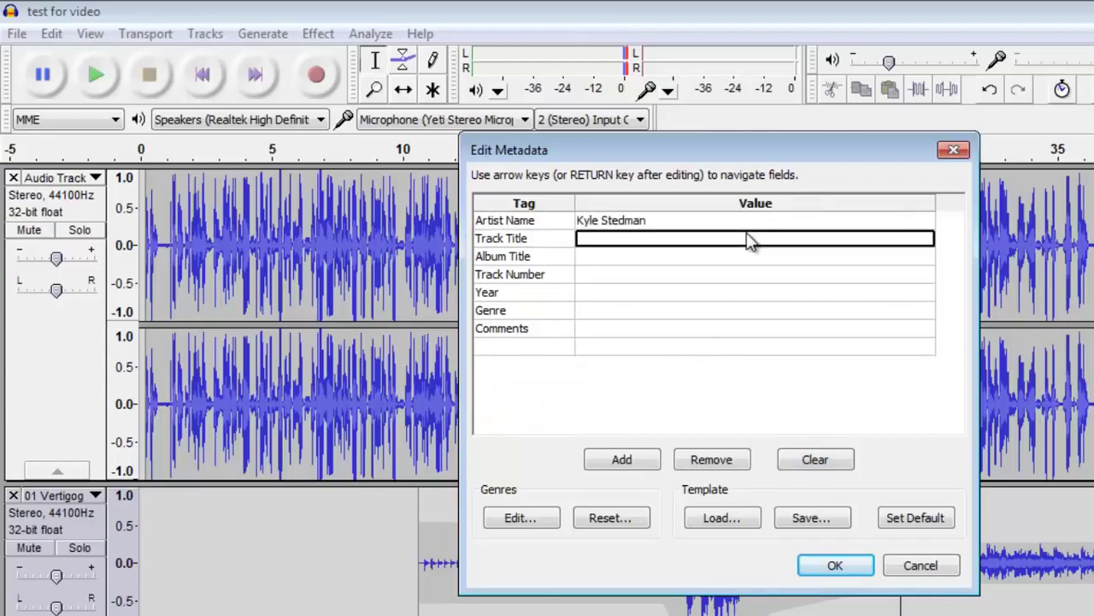
pyautogui.write('Test for Video')
pyautogui.press('Return')
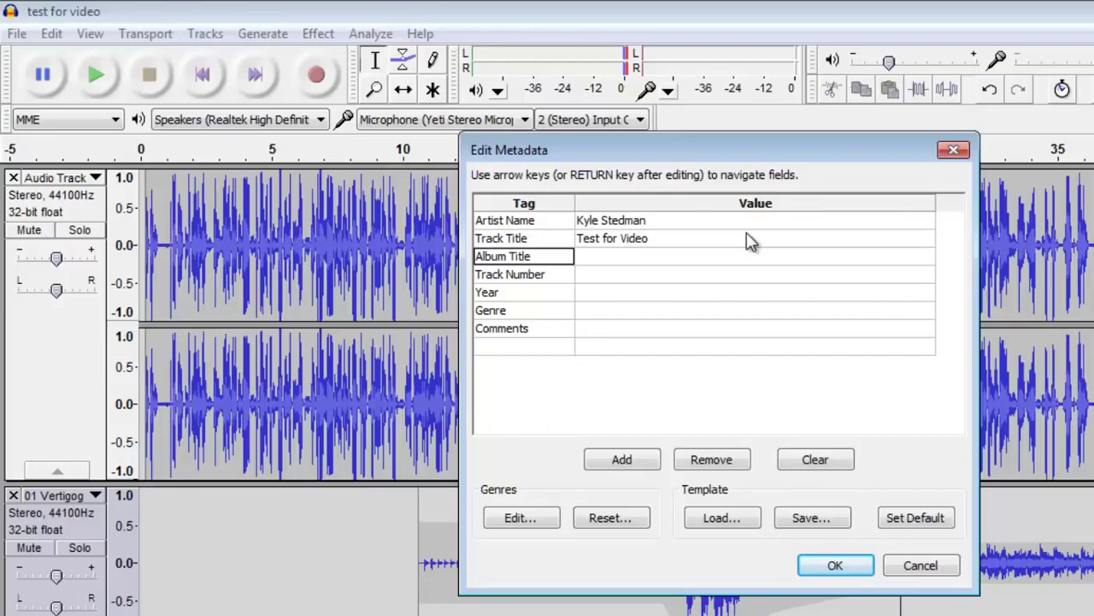
# - Set the year to 2015 and the genre to 'Audio Testing'
pyautogui.click(708, 297)
pyautogui.write('20')
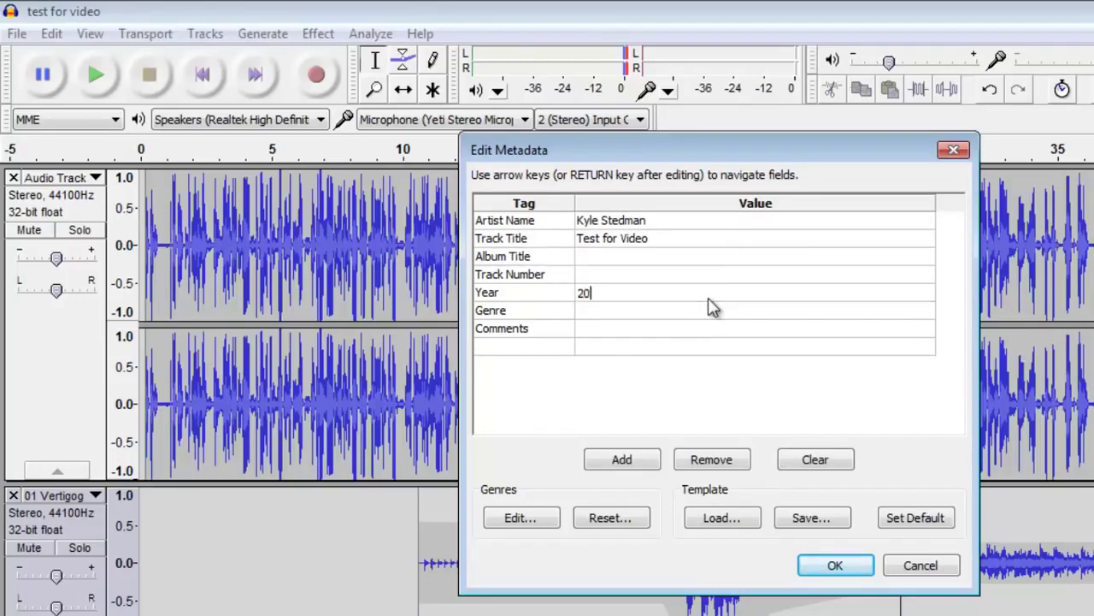
pyautogui.write('15')
pyautogui.press('Return')
pyautogui.click(708, 315)
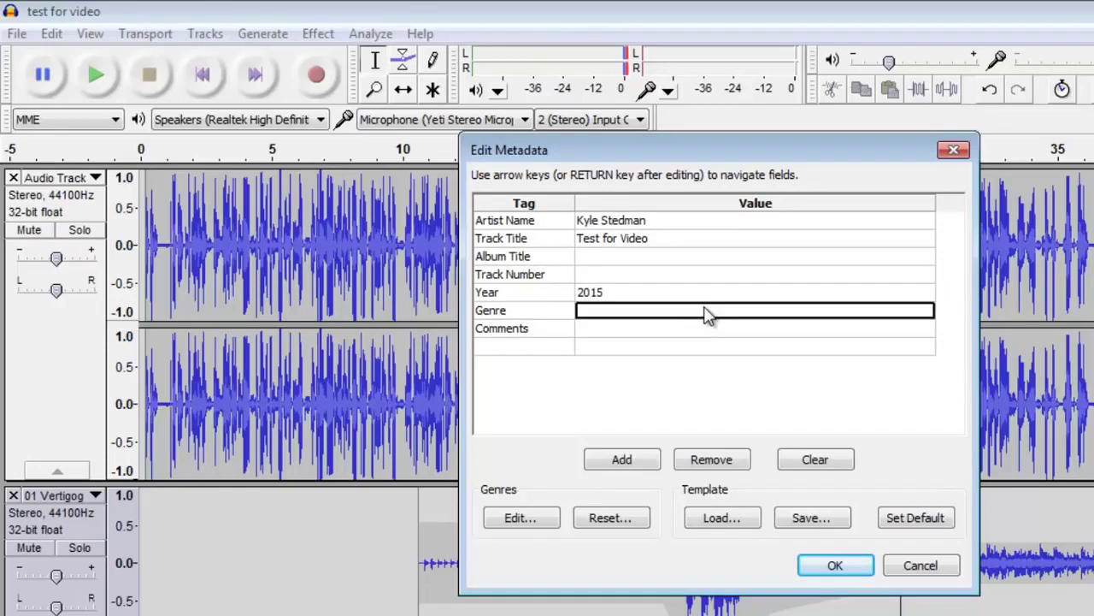
pyautogui.write('udio')
pyautogui.press('BackSpace')
pyautogui.press('BackSpace')
pyautogui.press('BackSpace')
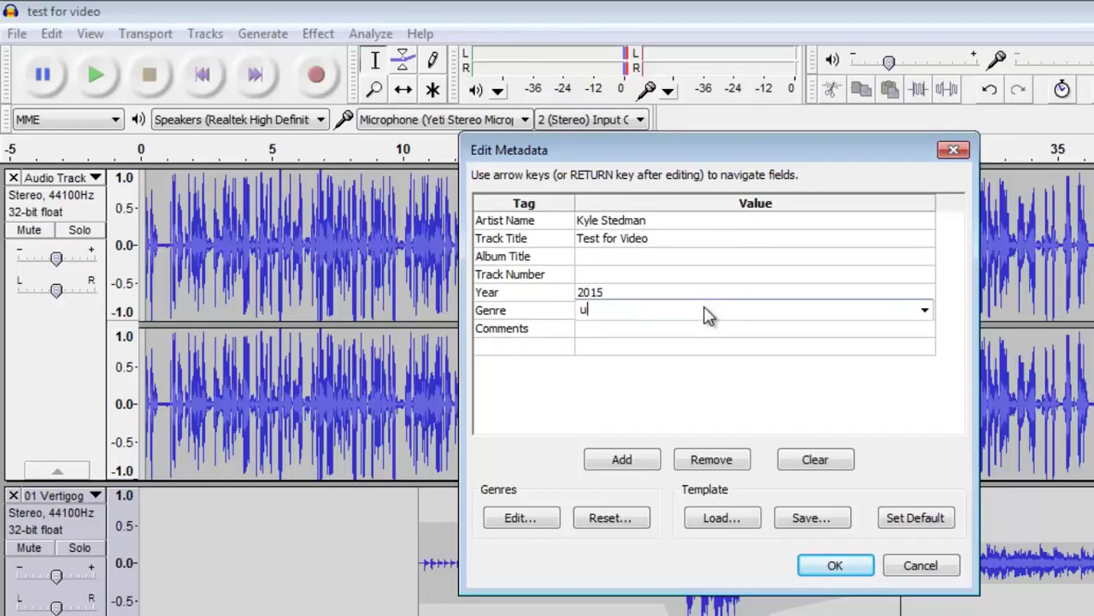
pyautogui.press('BackSpace')
pyautogui.write('Audio Testing')
pyautogui.press('Return')
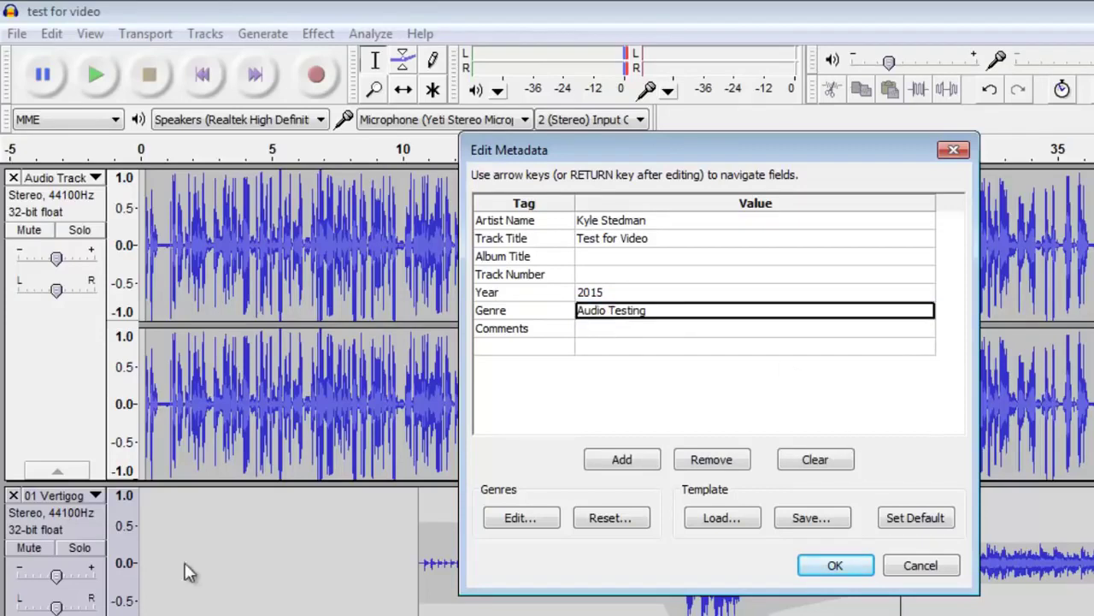
# - Confirm the custom metadata tags and let the MP3 export finish writing the file
pyautogui.click(834, 566)
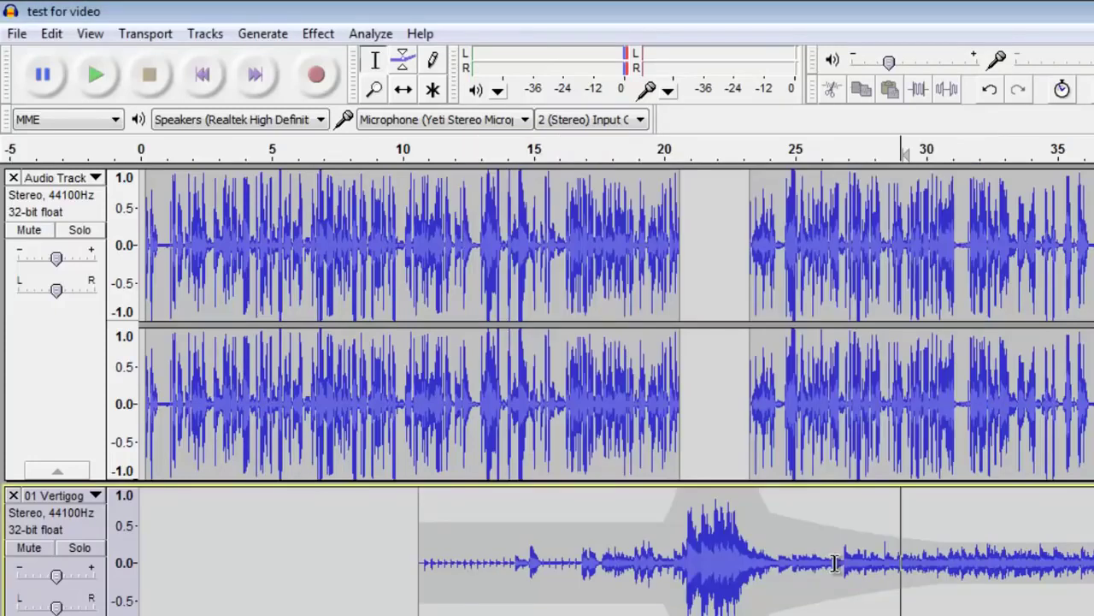